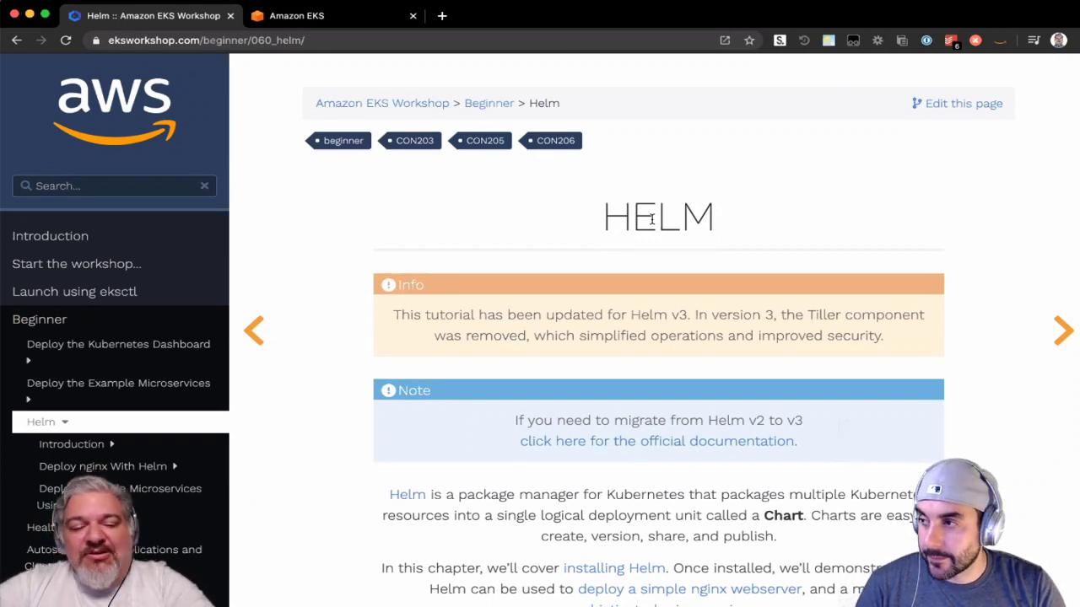
pyautogui.press('super+Tab')
pyautogui.press('super+Tab')
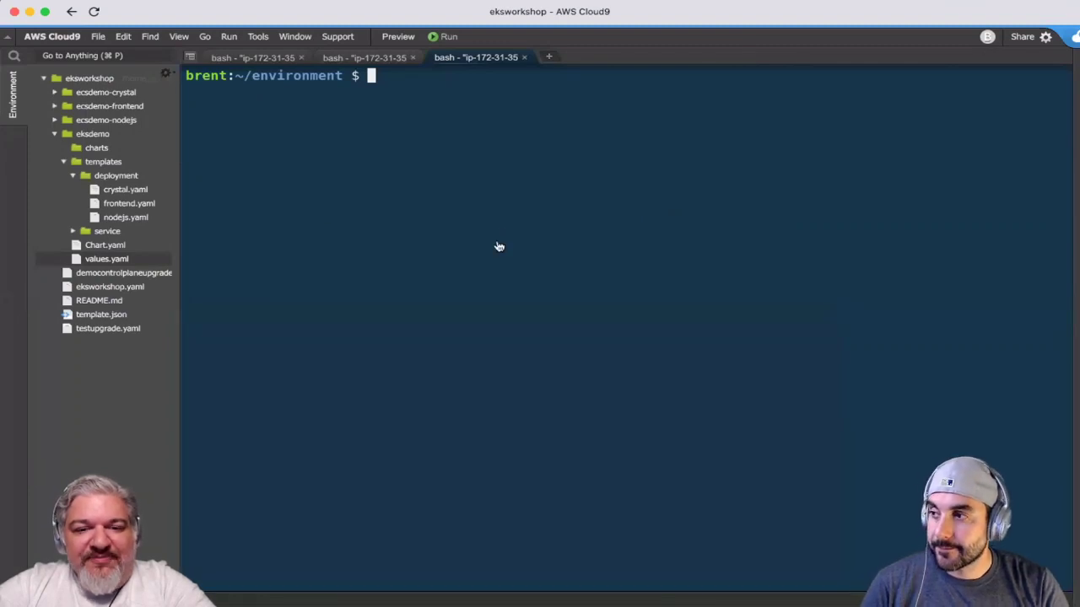
pyautogui.press('super+Tab')
pyautogui.press('super+Tab')
pyautogui.press('super+Tab')
pyautogui.press('super+Tab')
pyautogui.press('super+Tab')
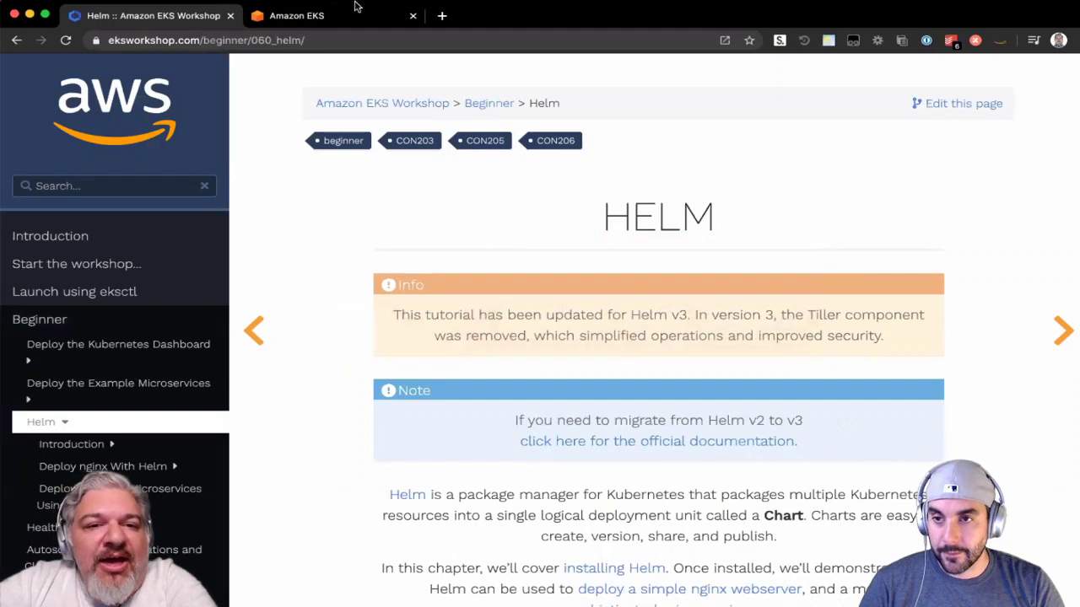
# Examine the democontrolplaneupgrade cluster in the Amazon EKS console, checking its Kubernetes version and update option in the cluster list.
pyautogui.click(356, 21)
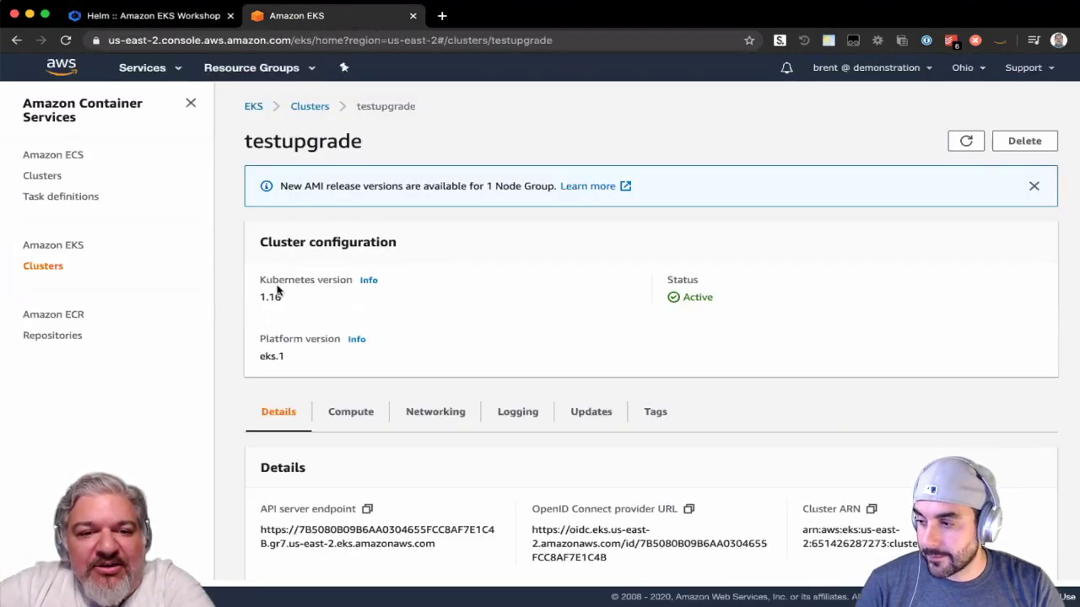
pyautogui.click(315, 108)
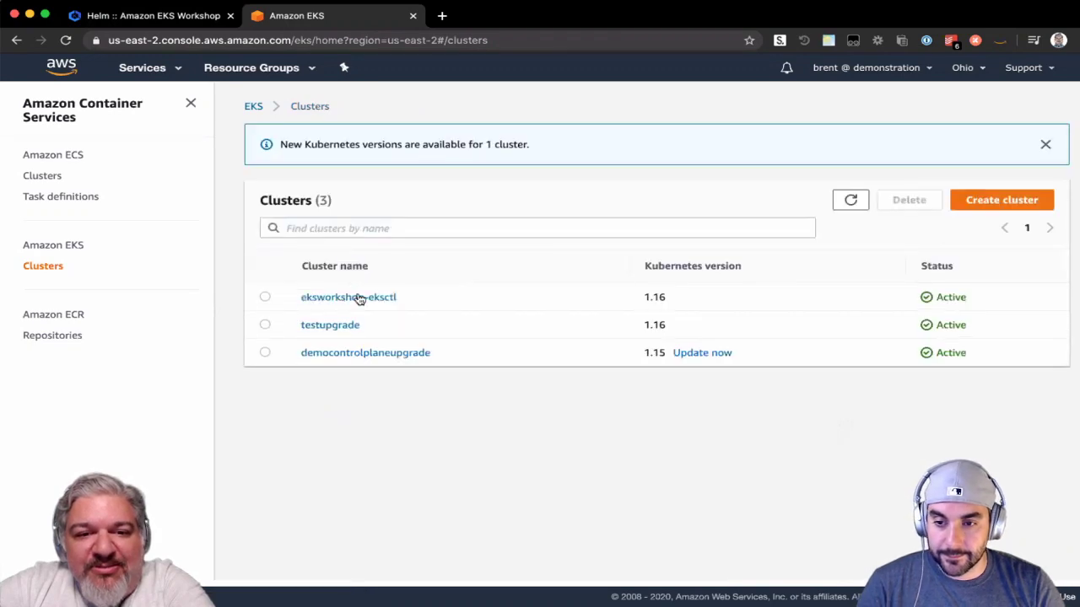
pyautogui.click(356, 354)
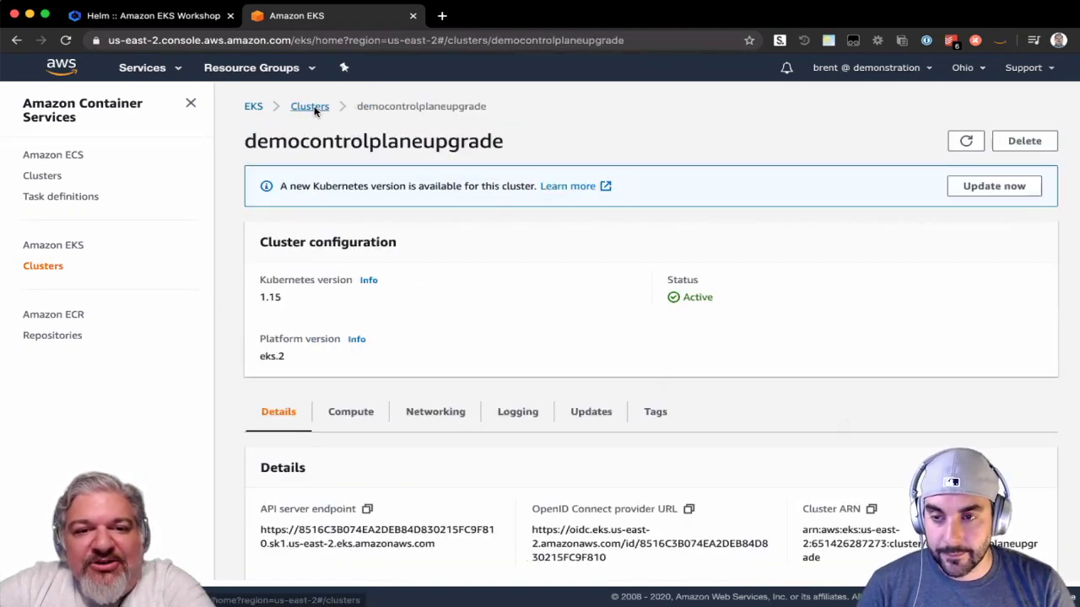
pyautogui.click(310, 107)
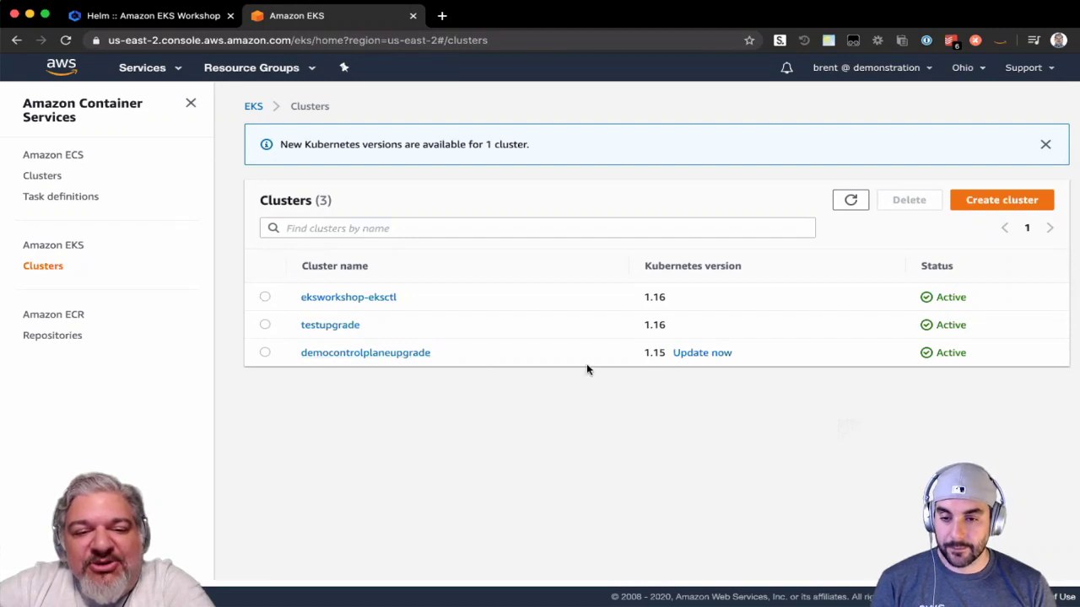
pyautogui.moveTo(653, 352); pyautogui.dragTo(709, 353)
pyautogui.click(673, 351)
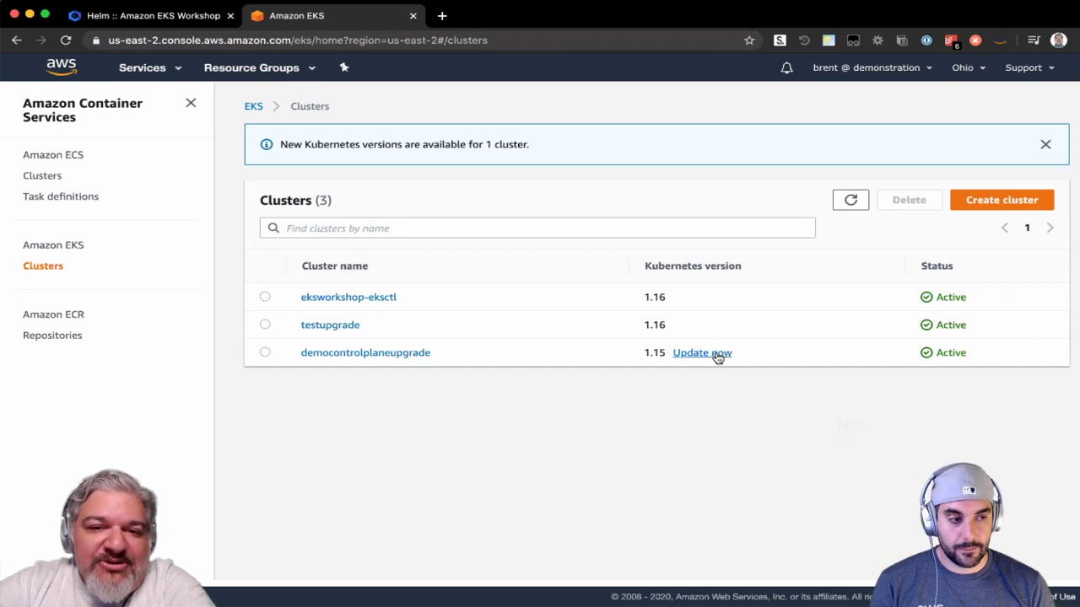
# Open the testupgrade cluster's details and read its notice about node group AMI releases.
pyautogui.click(333, 329)
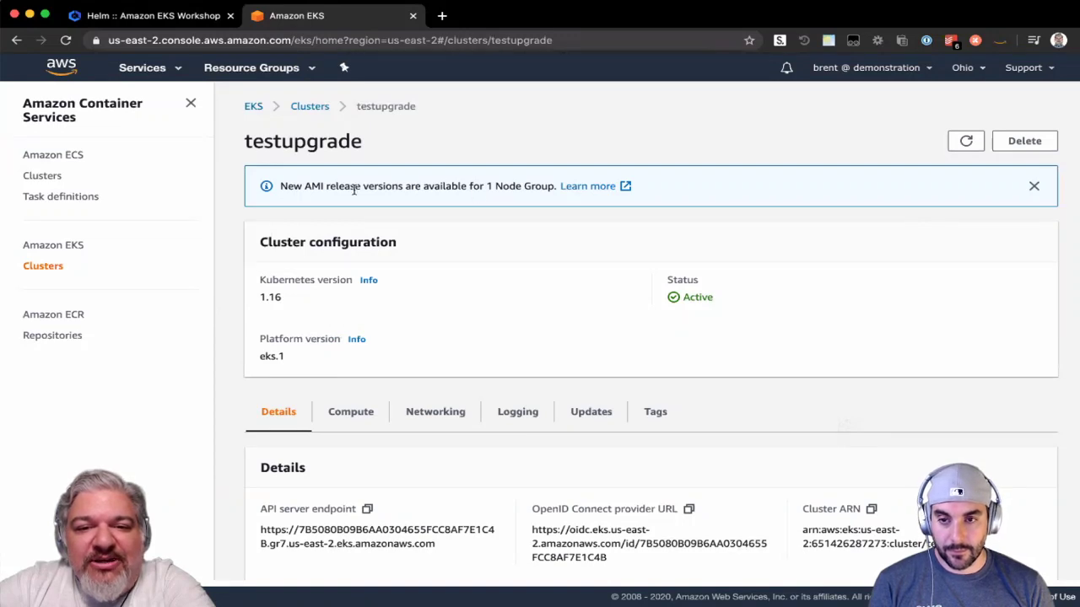
pyautogui.tripleClick(322, 184)
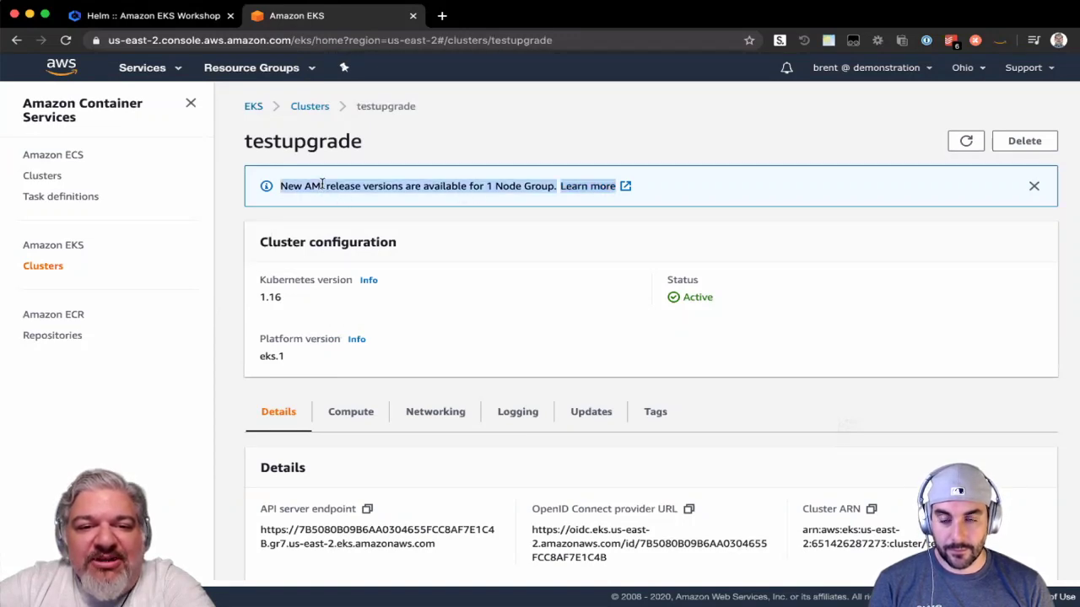
pyautogui.click(346, 189)
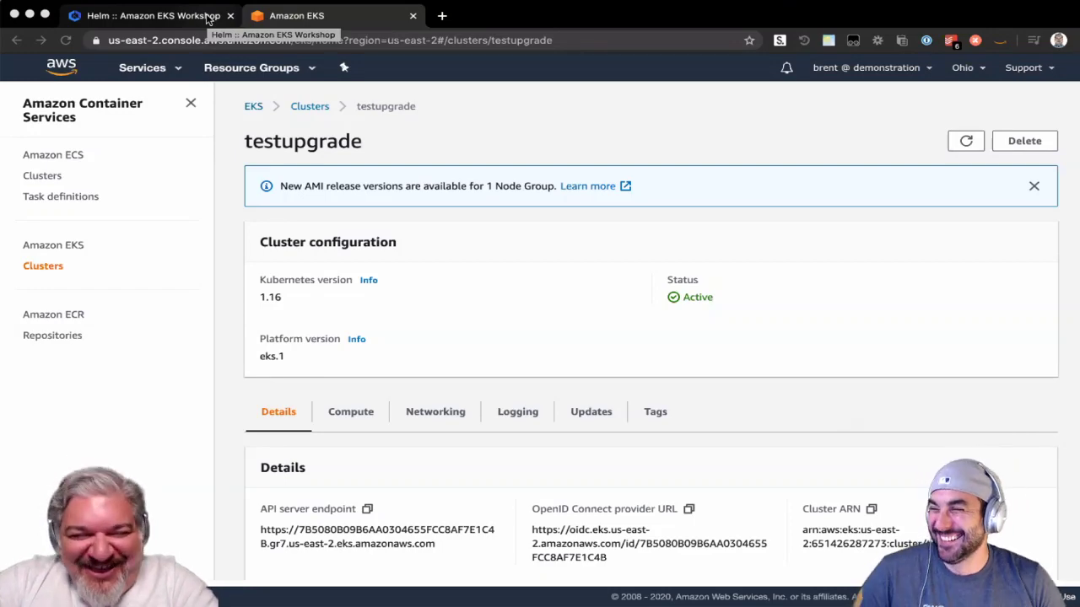
pyautogui.press('super+Tab')
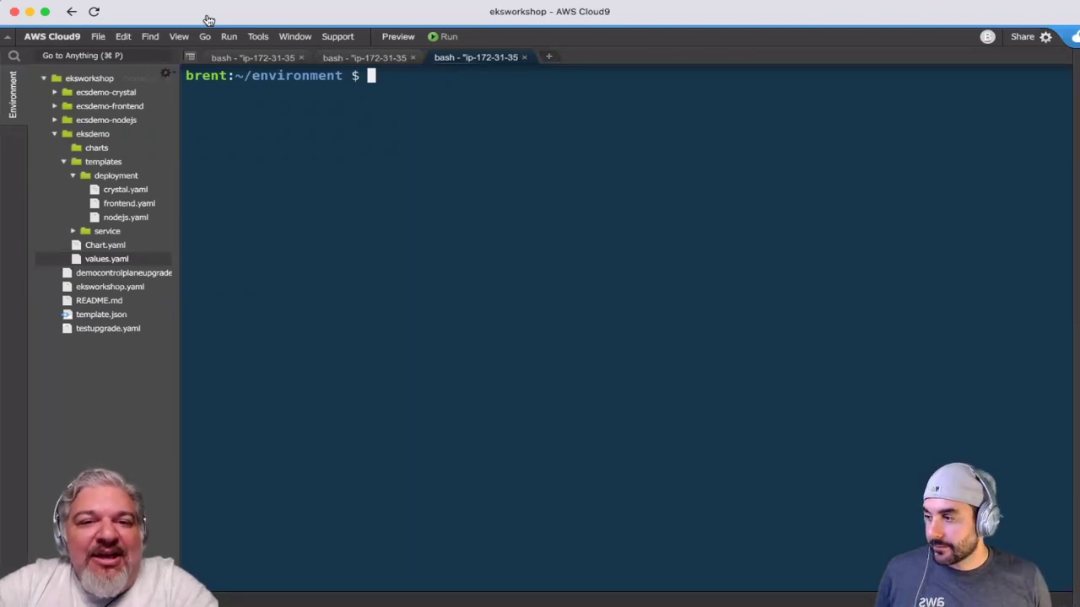
pyautogui.press('super+Tab')
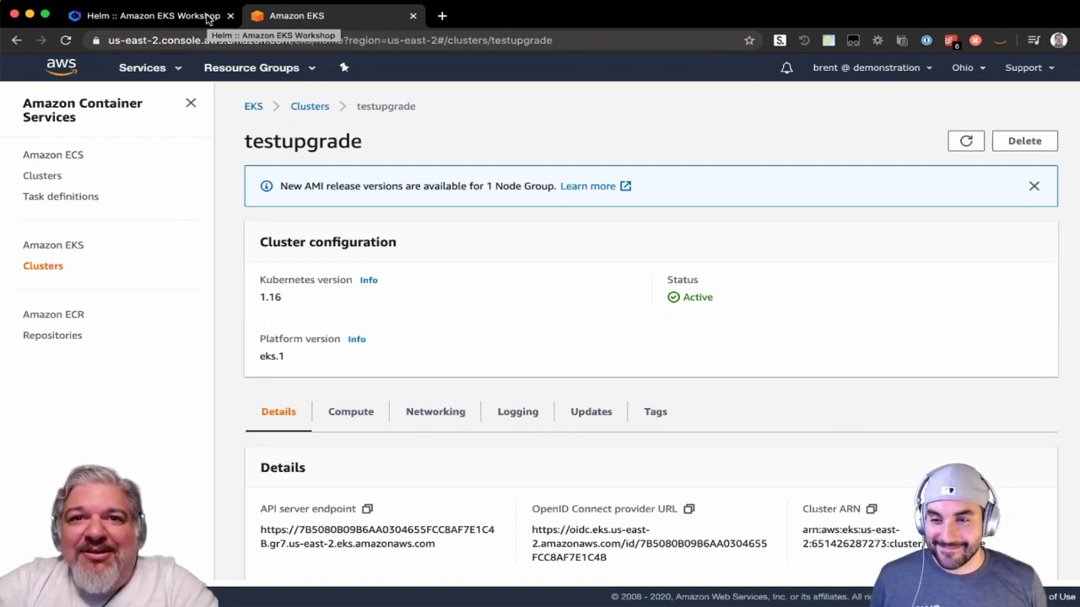
# Switch to the AWS Cloud9 terminal and run kubectl get nodes to check the nodes' Kubernetes versions.
pyautogui.press('super+Tab')
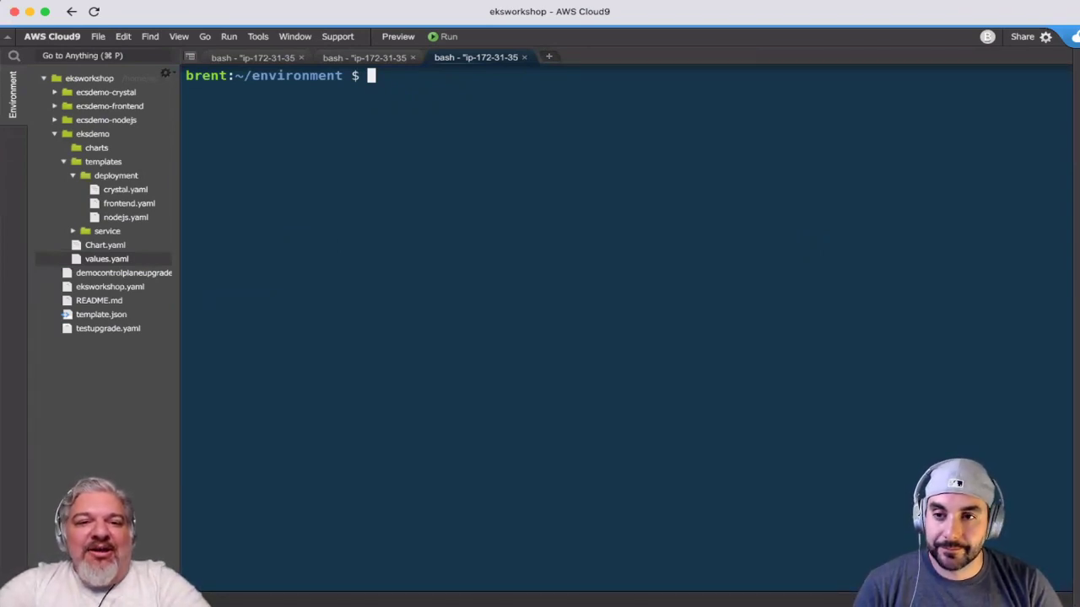
pyautogui.hotkey('ctrl', 'r')
pyautogui.write('get')
pyautogui.press('Return')
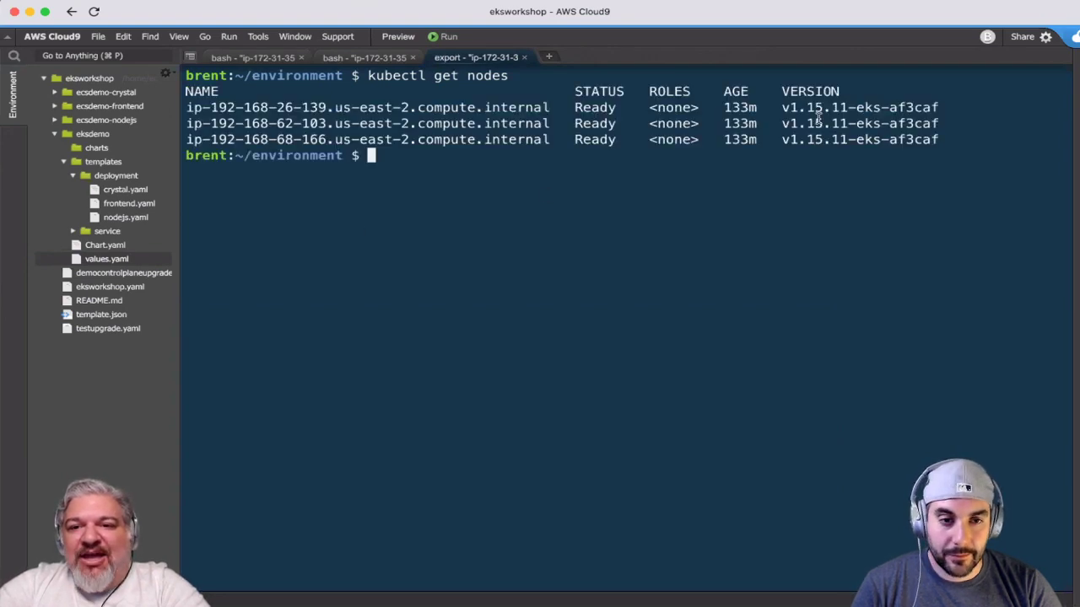
pyautogui.doubleClick(815, 107)
pyautogui.click(815, 108)
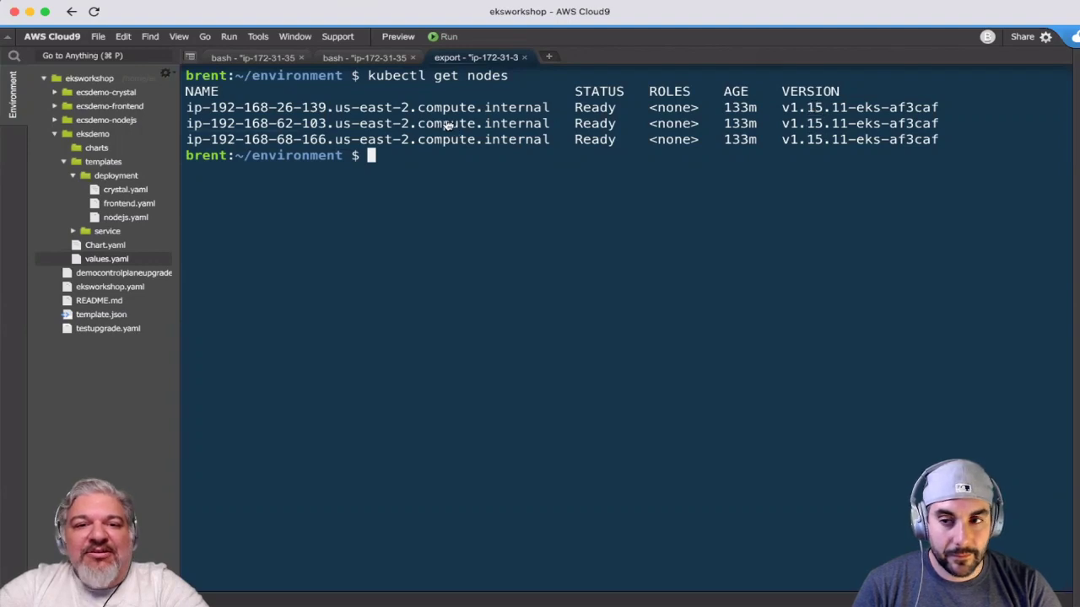
# Review the eksctl create cluster output in the first terminal session and copy the cluster name democontrolplaneupgrade.
pyautogui.click(270, 59)
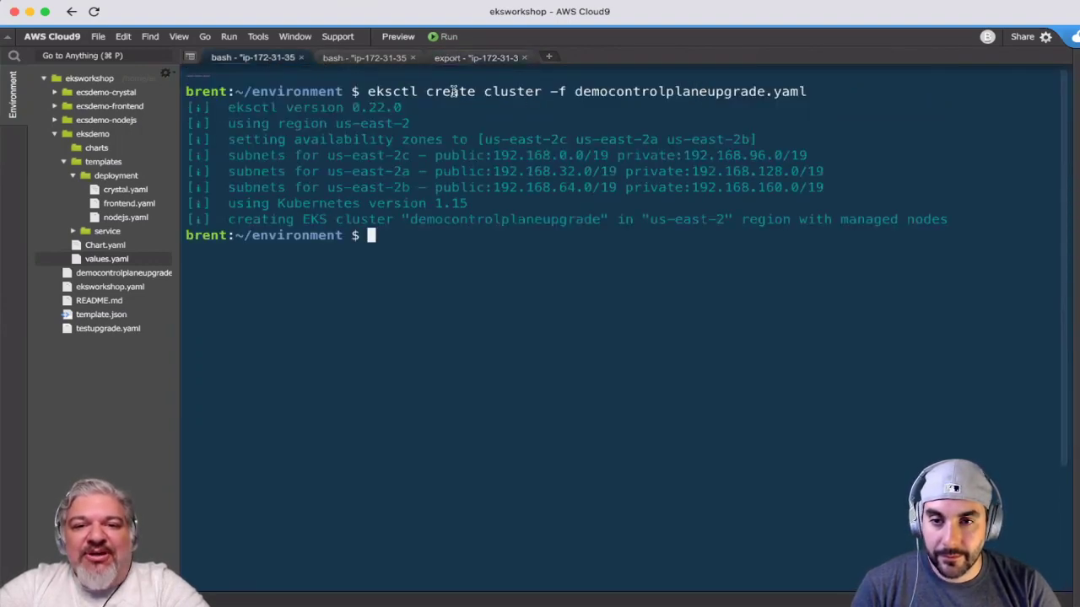
pyautogui.doubleClick(620, 90)
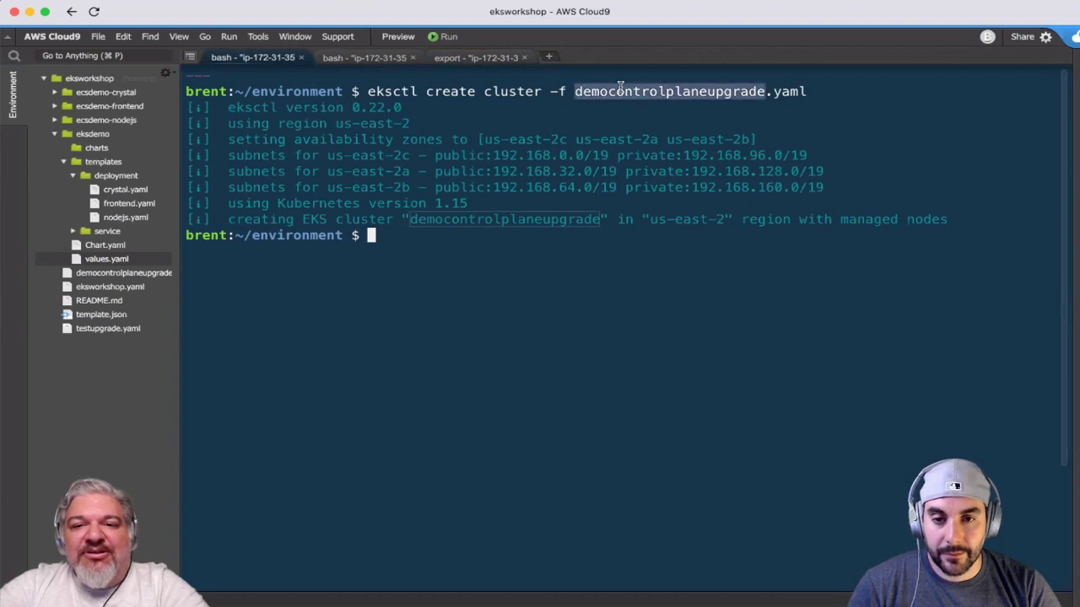
pyautogui.click(647, 93)
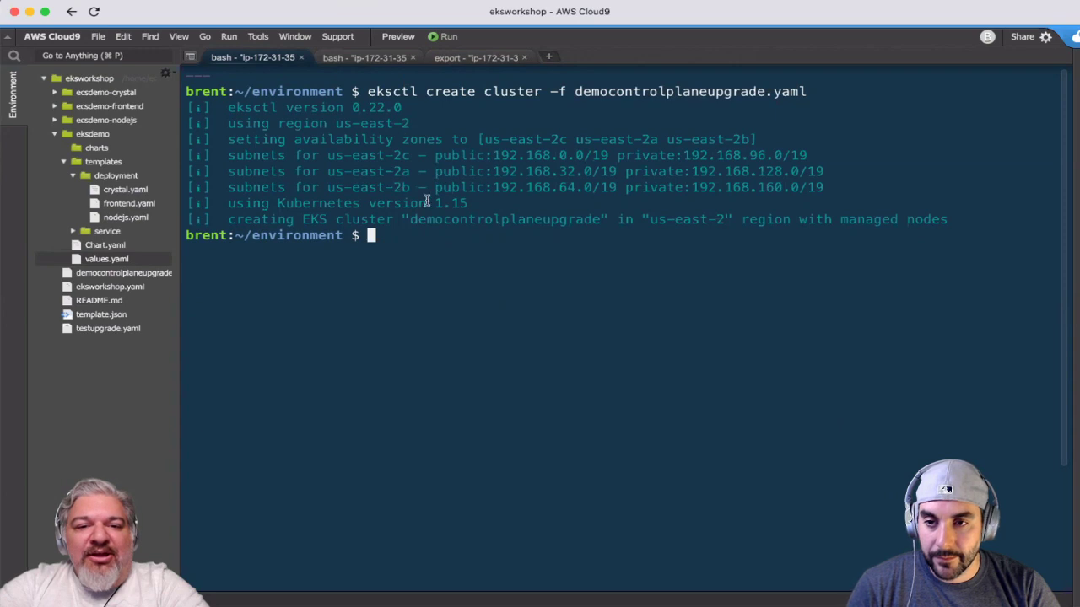
pyautogui.moveTo(466, 203); pyautogui.dragTo(448, 203)
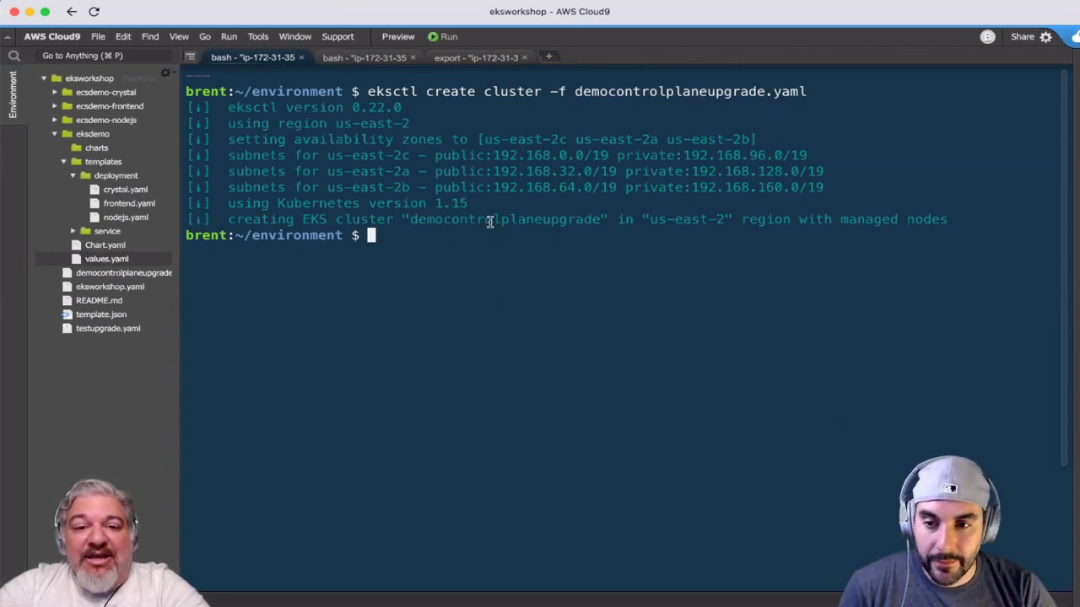
pyautogui.doubleClick(489, 222)
pyautogui.press('super+c')
# Check the cluster list in the Amazon EKS console and return to the Cloud9 terminal.
pyautogui.press('super+Tab')
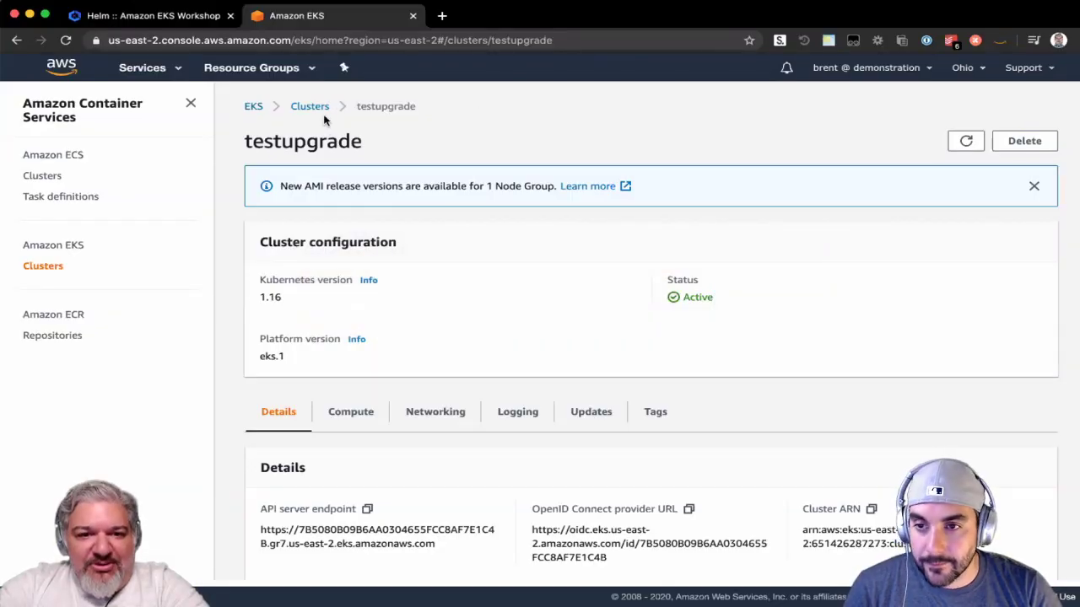
pyautogui.click(318, 108)
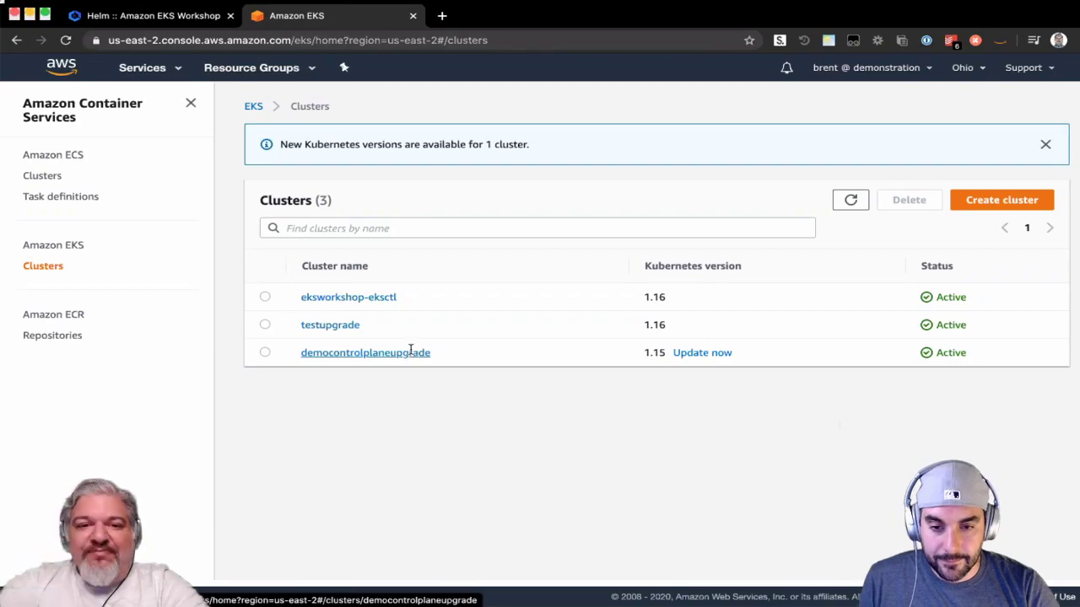
pyautogui.press('super+Tab')
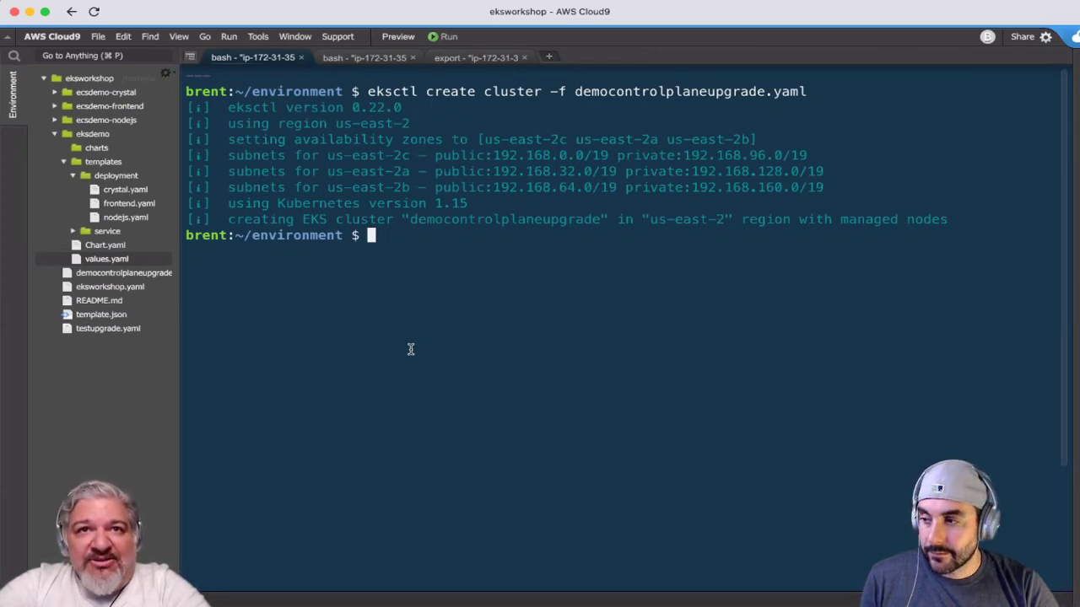
# Clear the terminal and preview the upgrade plan with eksctl upgrade cluster --name democontrolplaneupgrade.
pyautogui.hotkey('ctrl', 'l')
pyautogui.write('eksctl ')
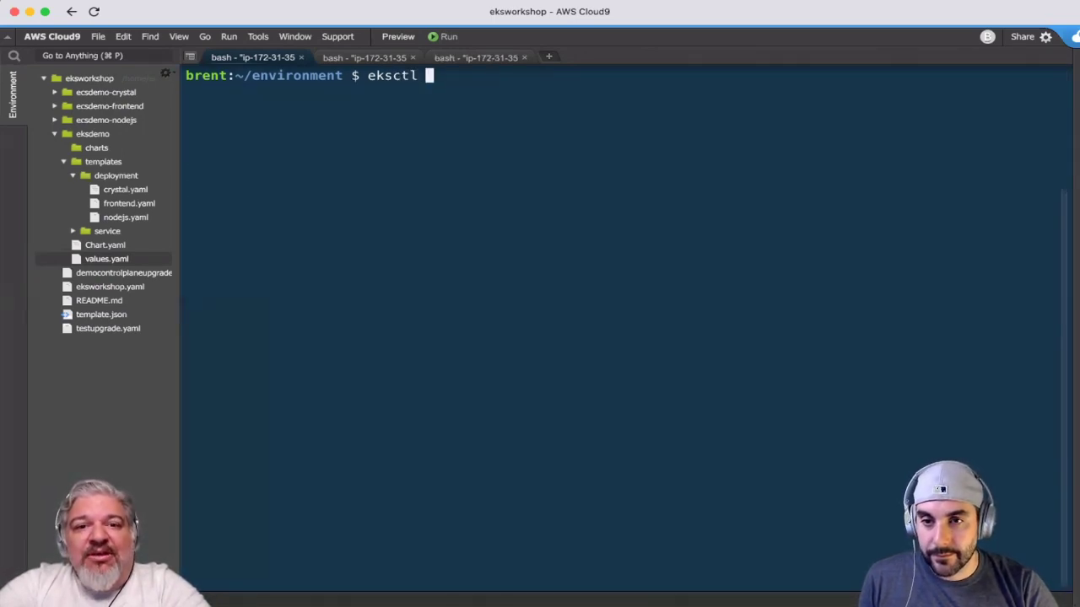
pyautogui.write('u')
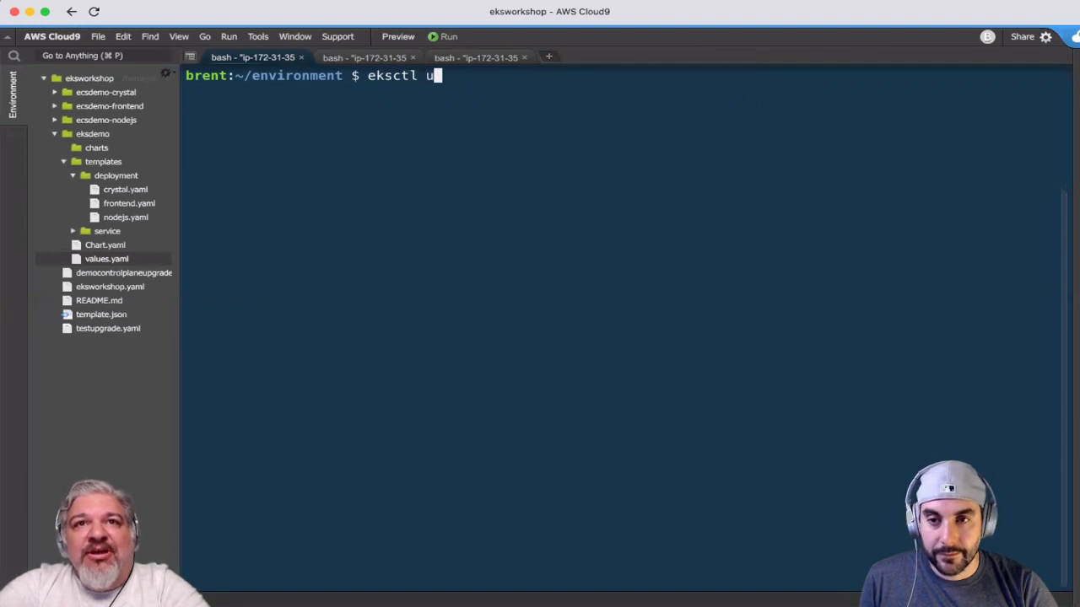
pyautogui.write('pgrade clust')
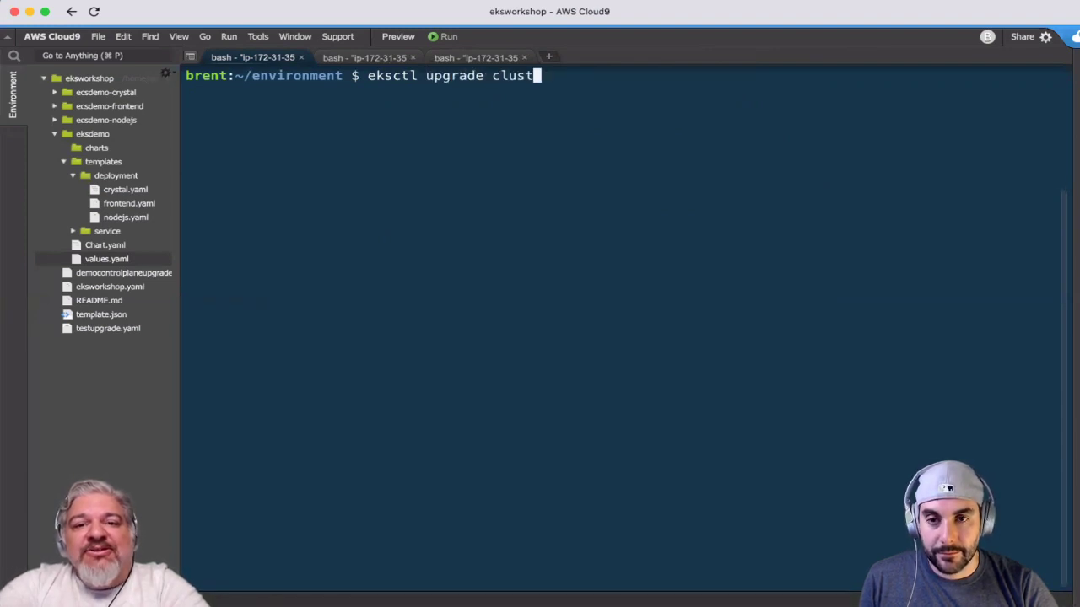
pyautogui.write('er --name ')
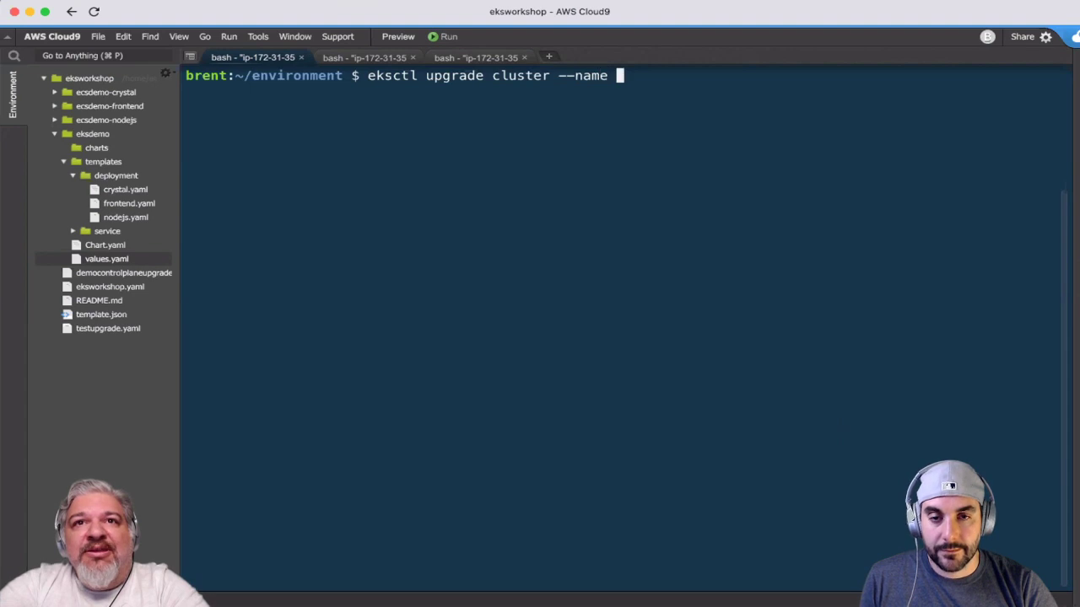
pyautogui.write('democontrolplaneupgrade')
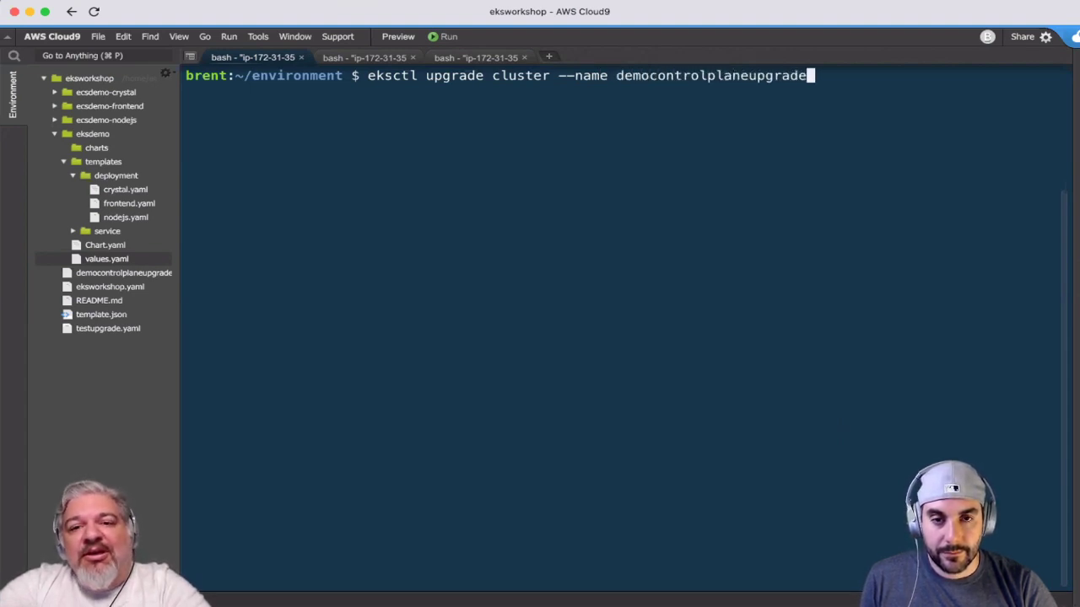
pyautogui.press('Return')
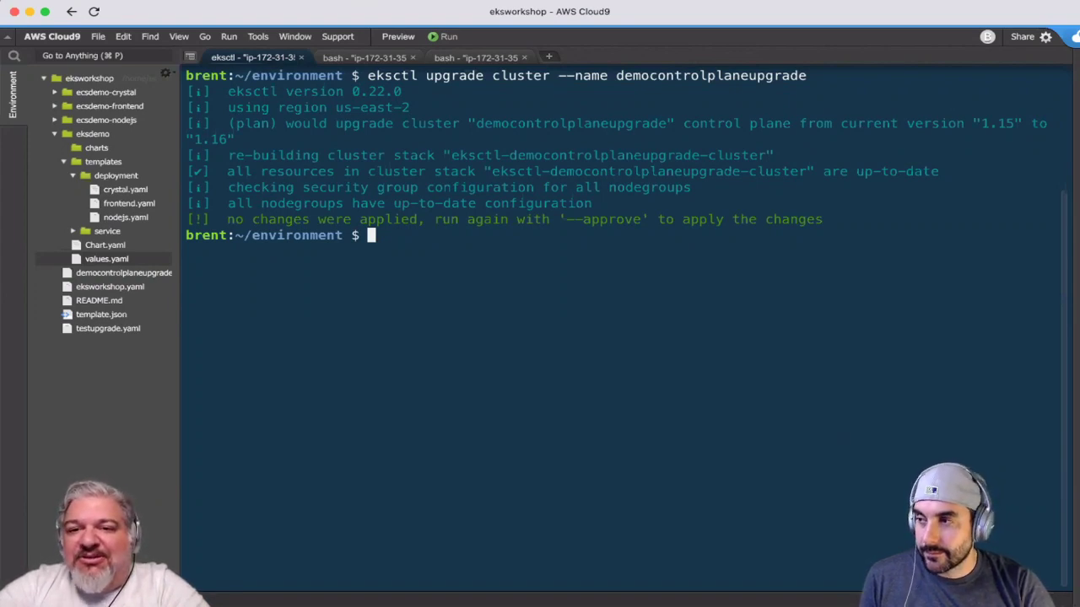
# Examine the upgrade plan output for the approval flag, the cluster name and the target Kubernetes version.
pyautogui.doubleClick(609, 219)
pyautogui.click(609, 219)
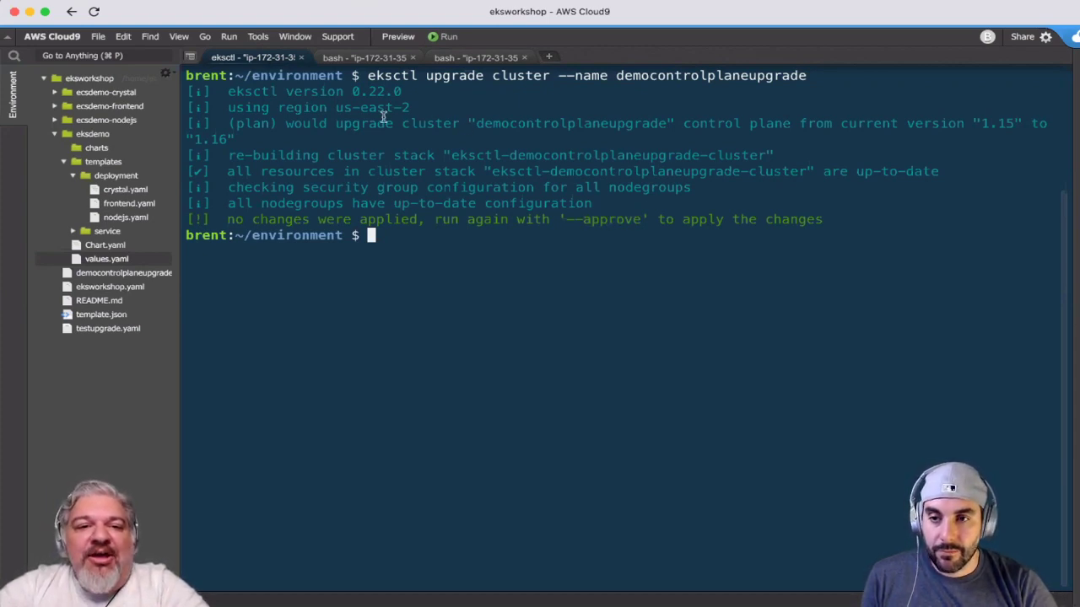
pyautogui.doubleClick(542, 123)
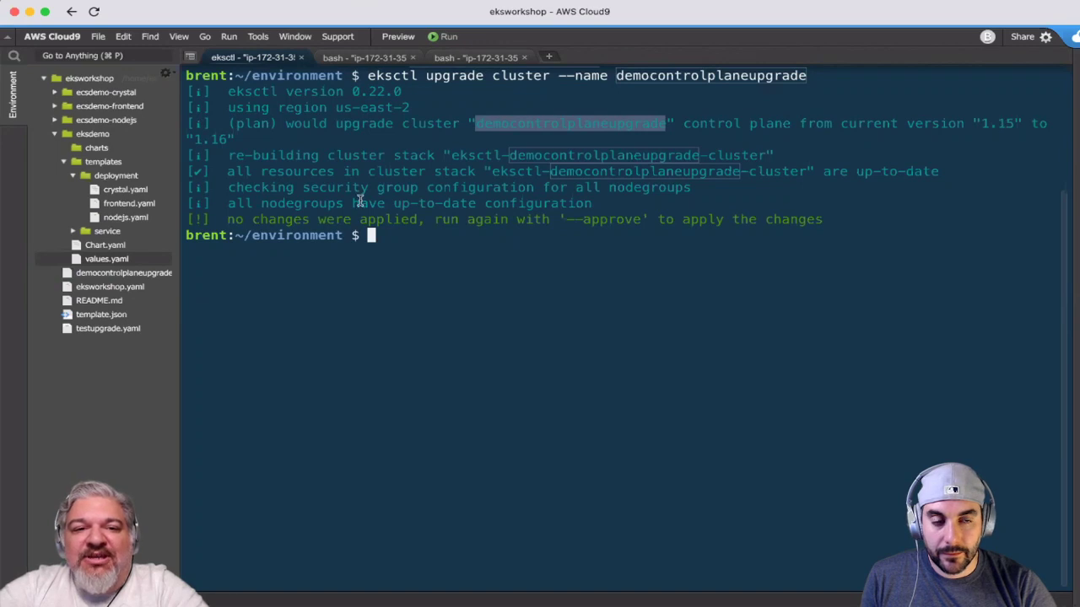
pyautogui.doubleClick(212, 141)
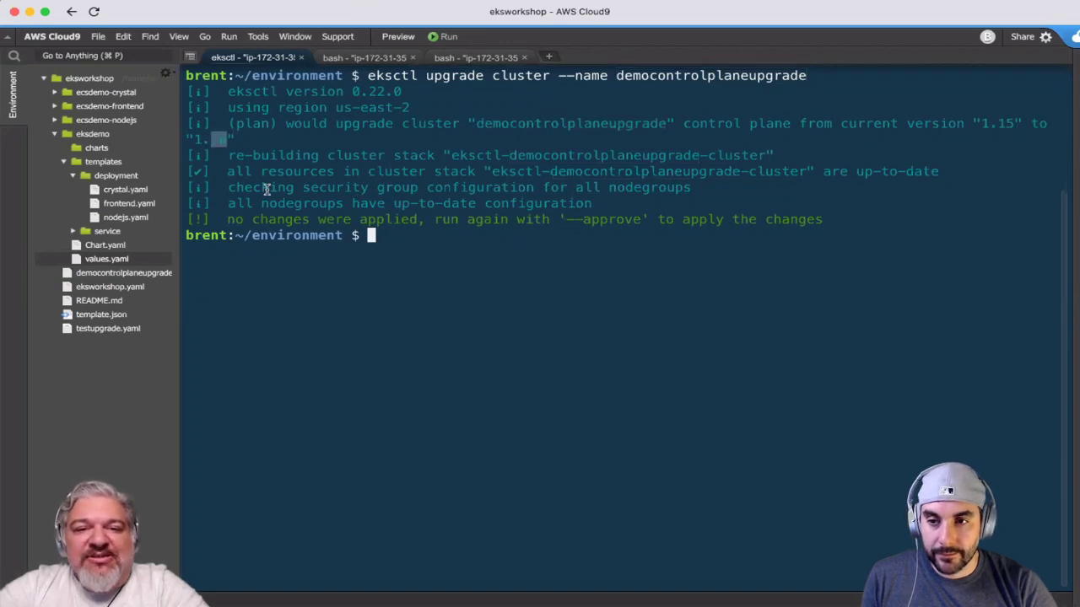
# Apply the control plane upgrade by rerunning eksctl upgrade cluster --name democontrolplaneupgrade with --approve.
pyautogui.click(478, 246)
pyautogui.press('Up')
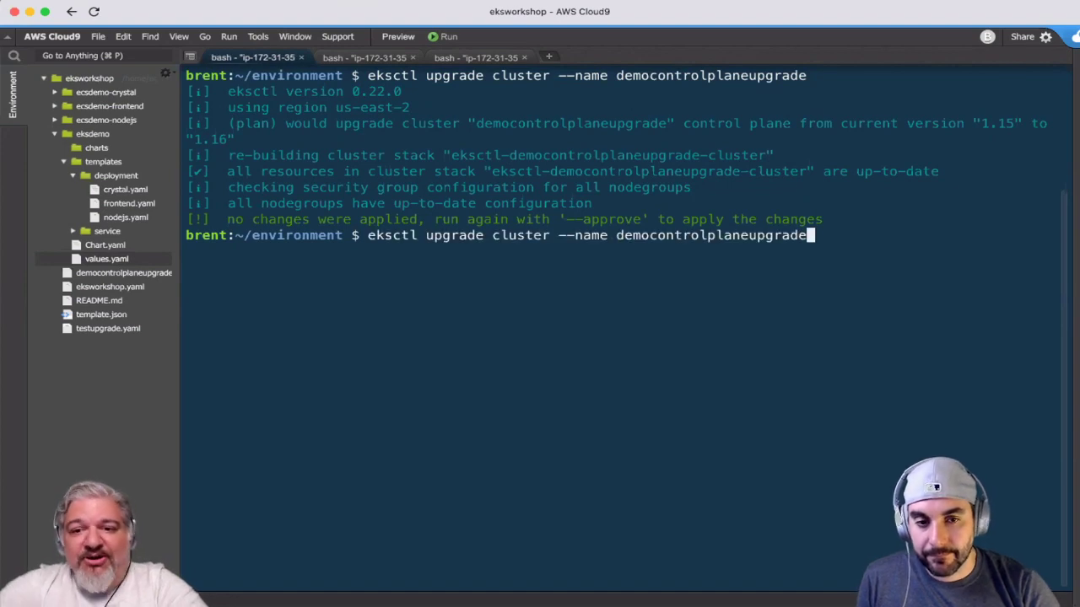
pyautogui.write('--a')
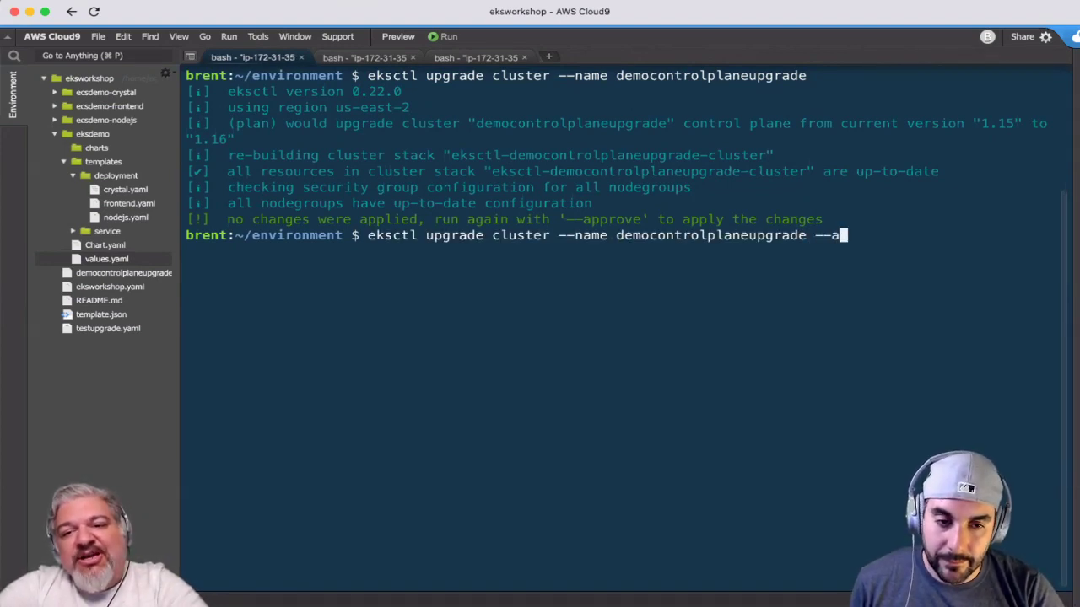
pyautogui.write('pprove')
pyautogui.press('Return')
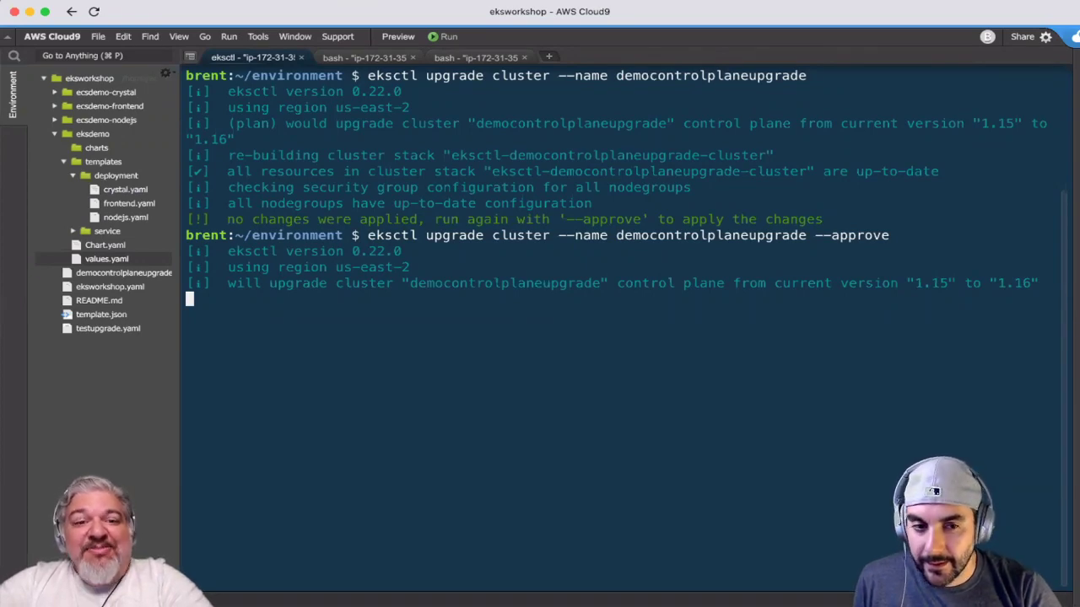
# Switch to the Amazon EKS console, refresh the cluster list and check the status of democontrolplaneupgrade.
pyautogui.press('super+Tab')
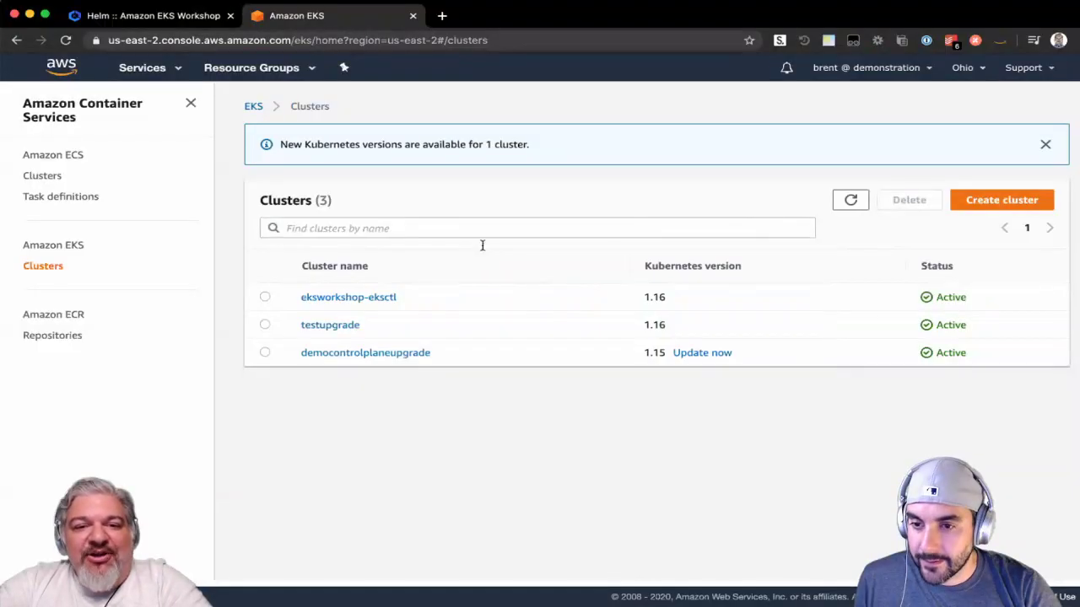
pyautogui.click(851, 200)
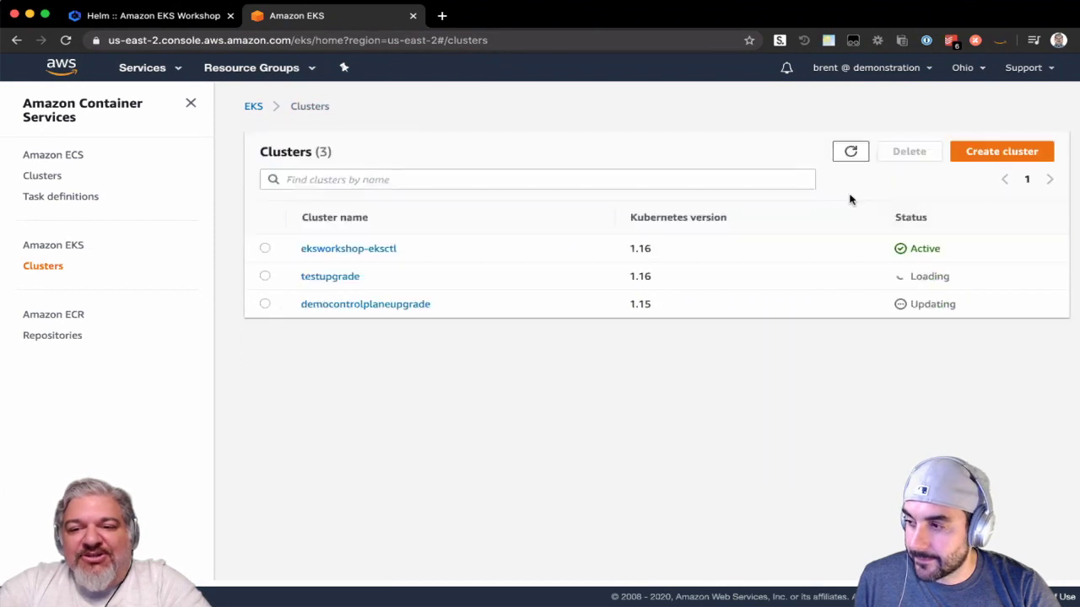
pyautogui.doubleClick(946, 302)
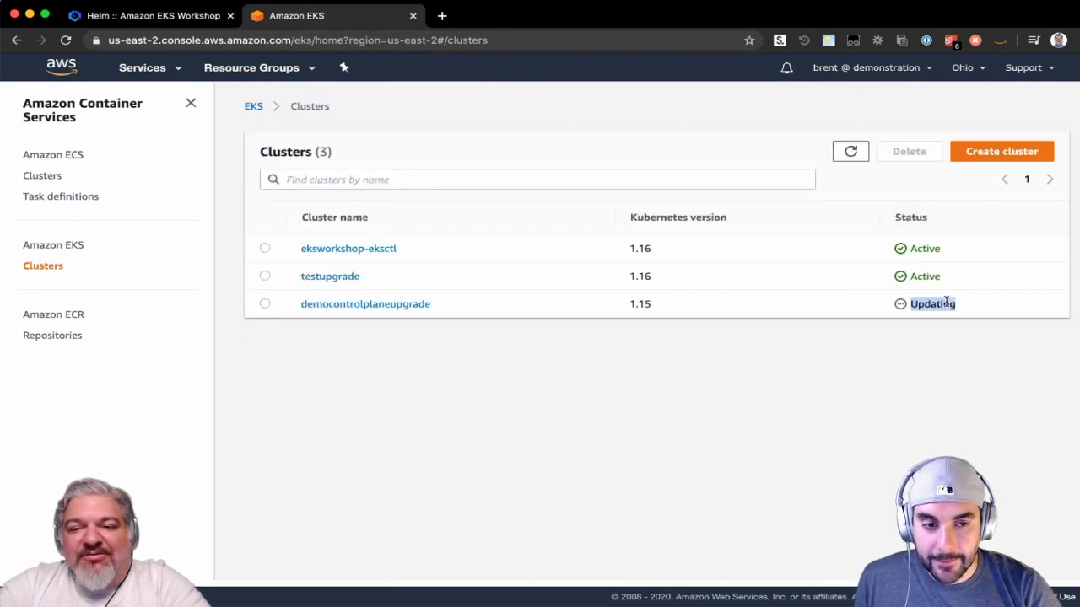
pyautogui.click(946, 302)
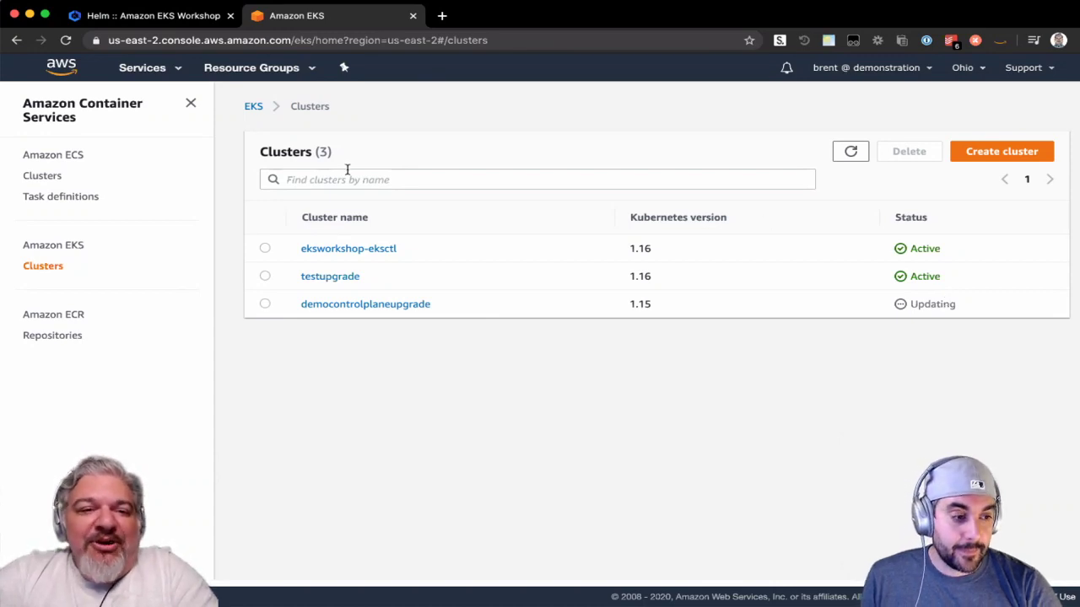
# Open CloudFormation in a separate browser tab and view the list of active stacks.
pyautogui.click(161, 74)
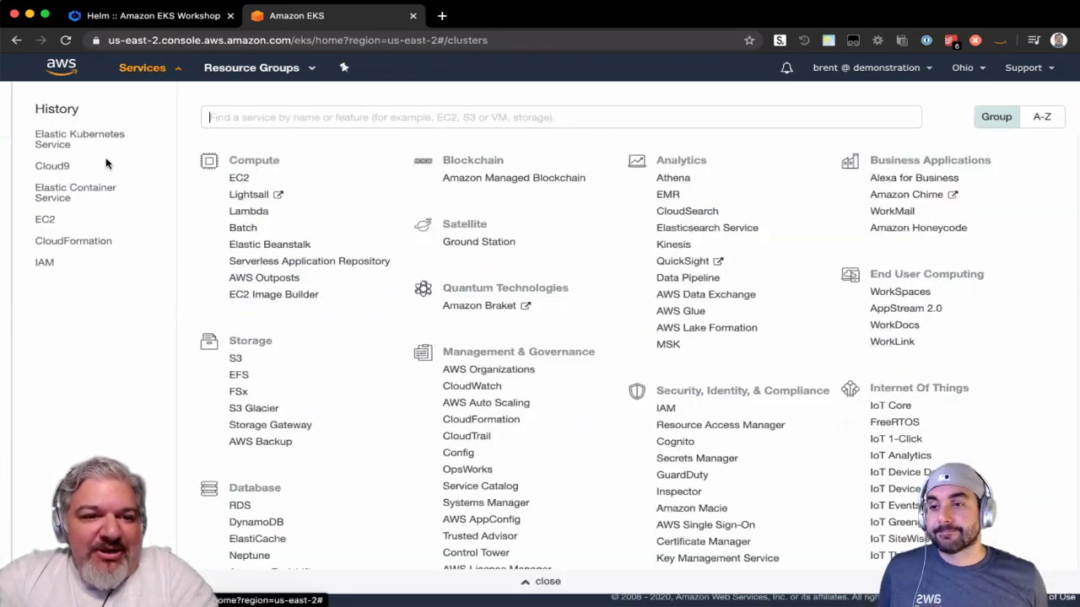
pyautogui.keyDown('super'); pyautogui.click(84, 244); pyautogui.keyUp('super')
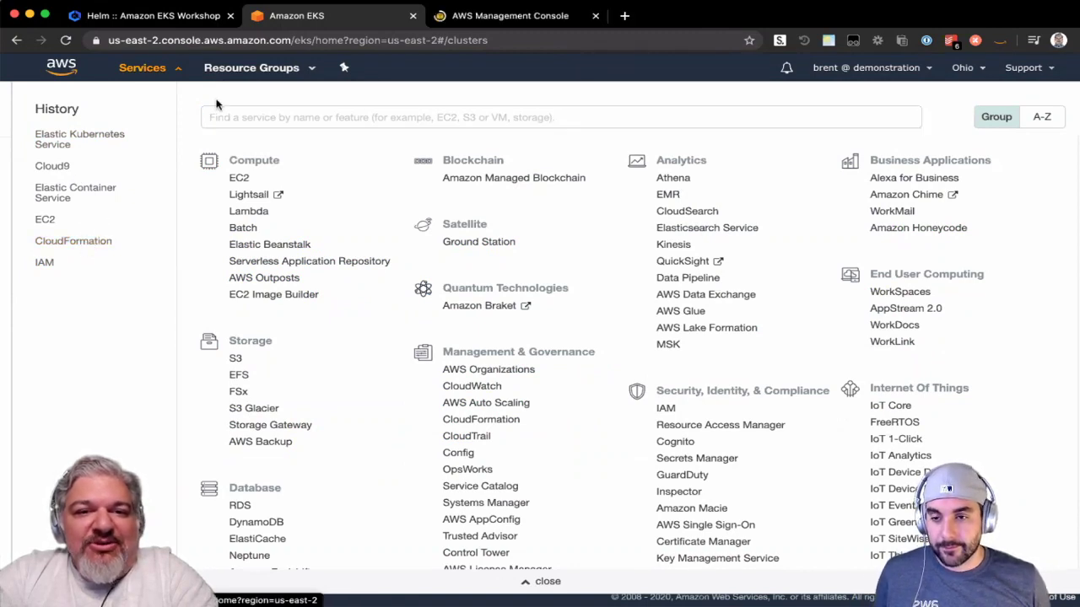
pyautogui.click(160, 68)
pyautogui.click(484, 17)
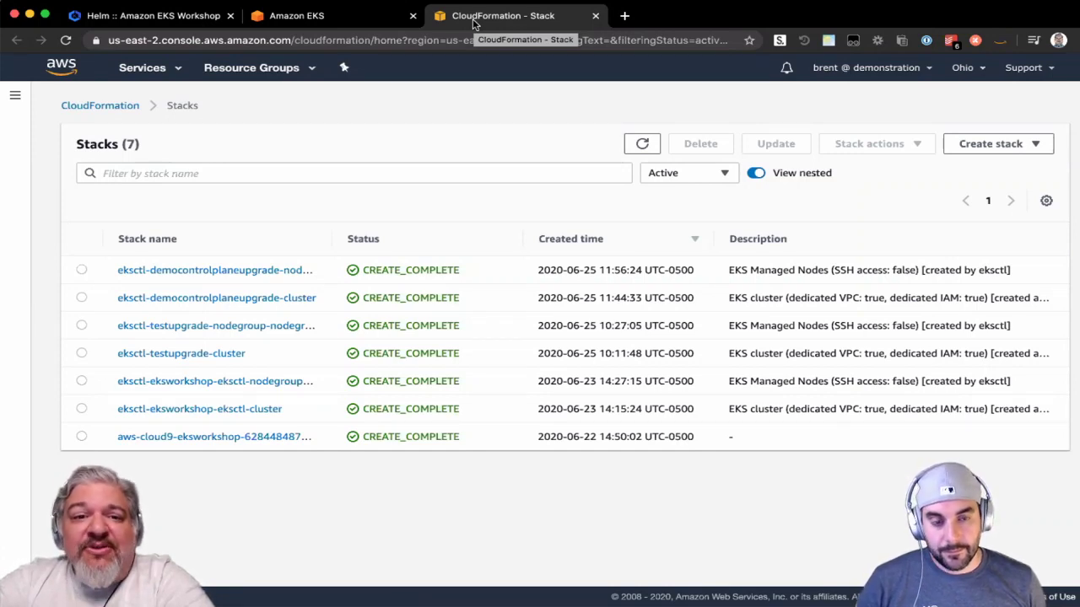
# Locate testupgrade in the EKS cluster list and review its eksctl upgrade output in the second Cloud9 terminal.
pyautogui.click(344, 15)
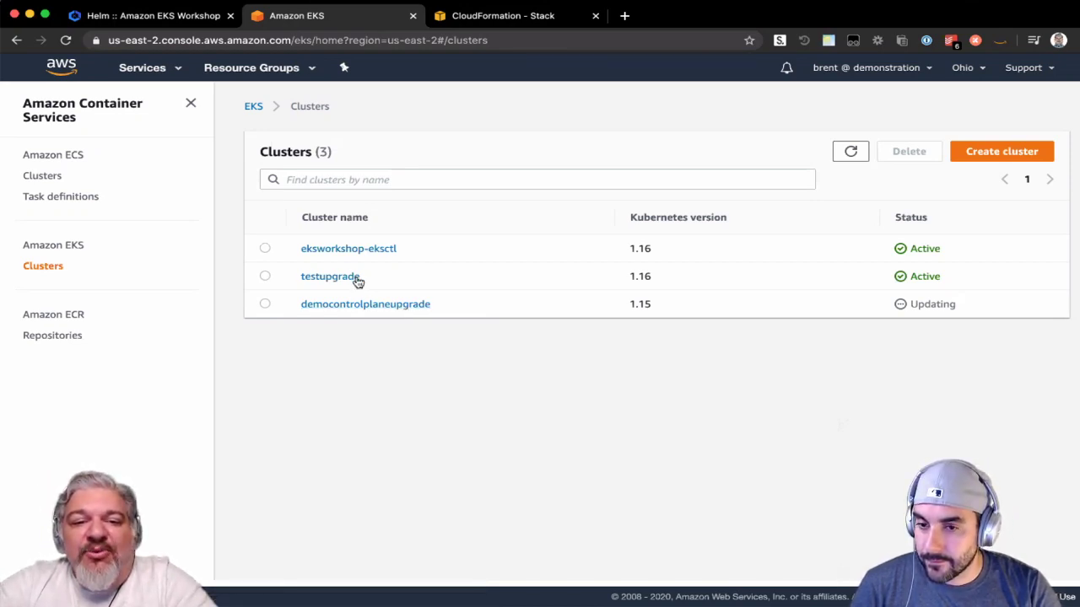
pyautogui.moveTo(363, 280); pyautogui.dragTo(300, 278)
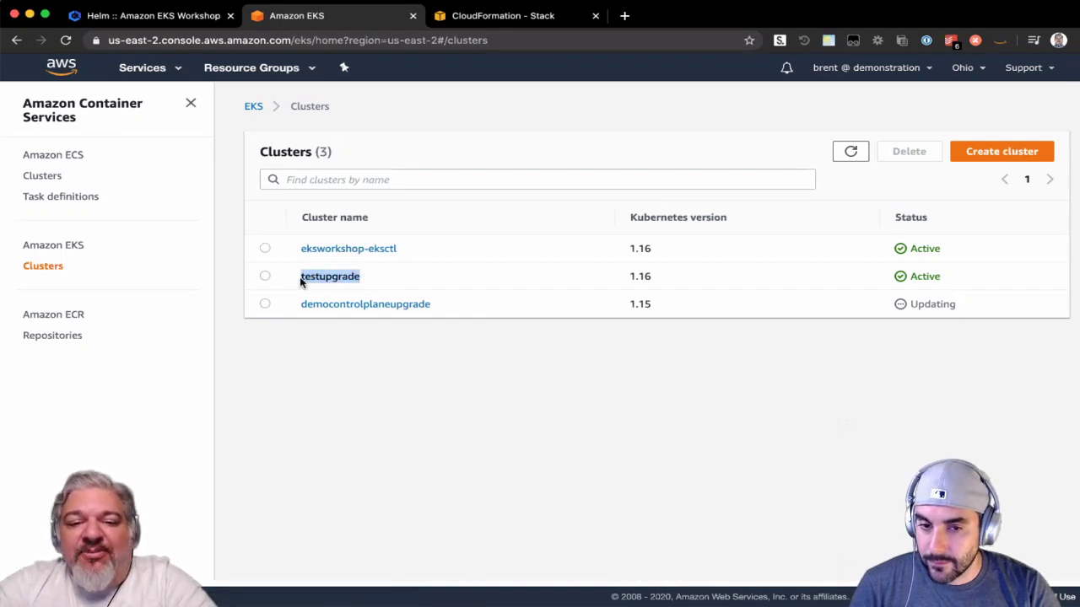
pyautogui.press('super+Tab')
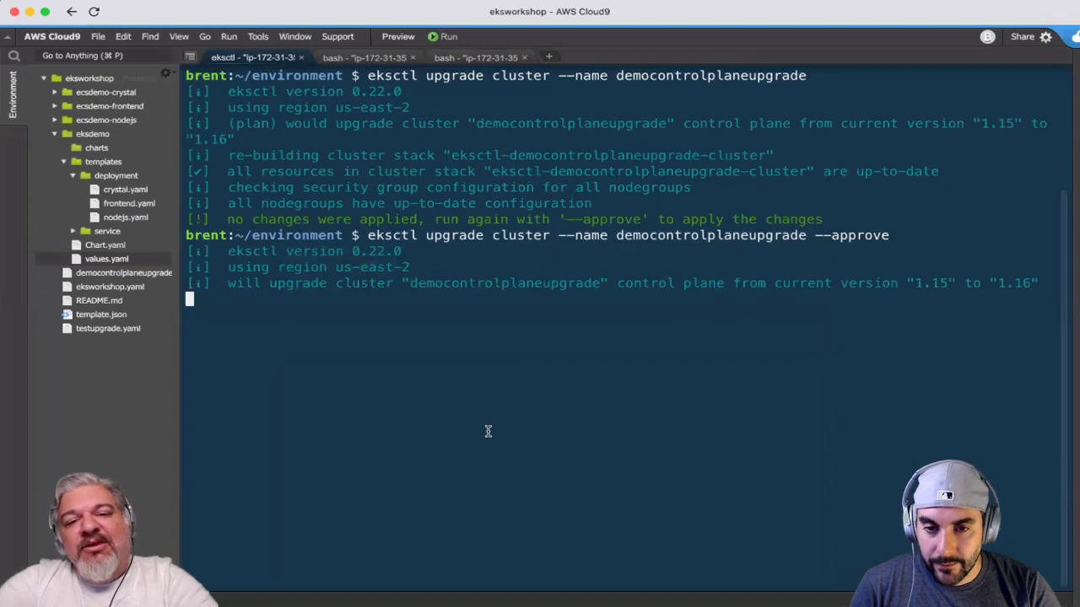
pyautogui.click(393, 63)
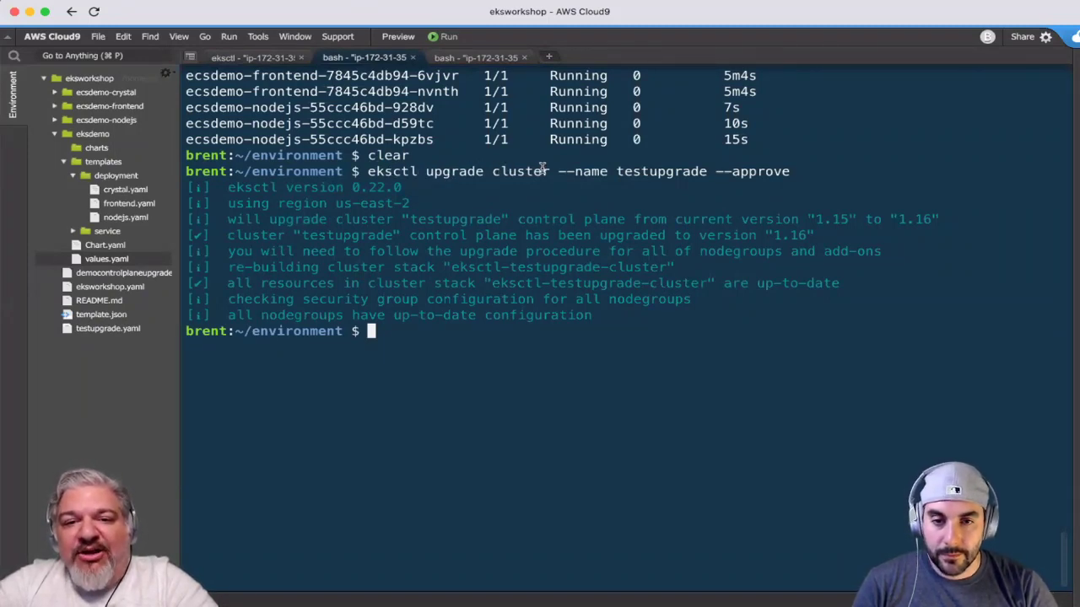
pyautogui.doubleClick(692, 173)
pyautogui.click(756, 173)
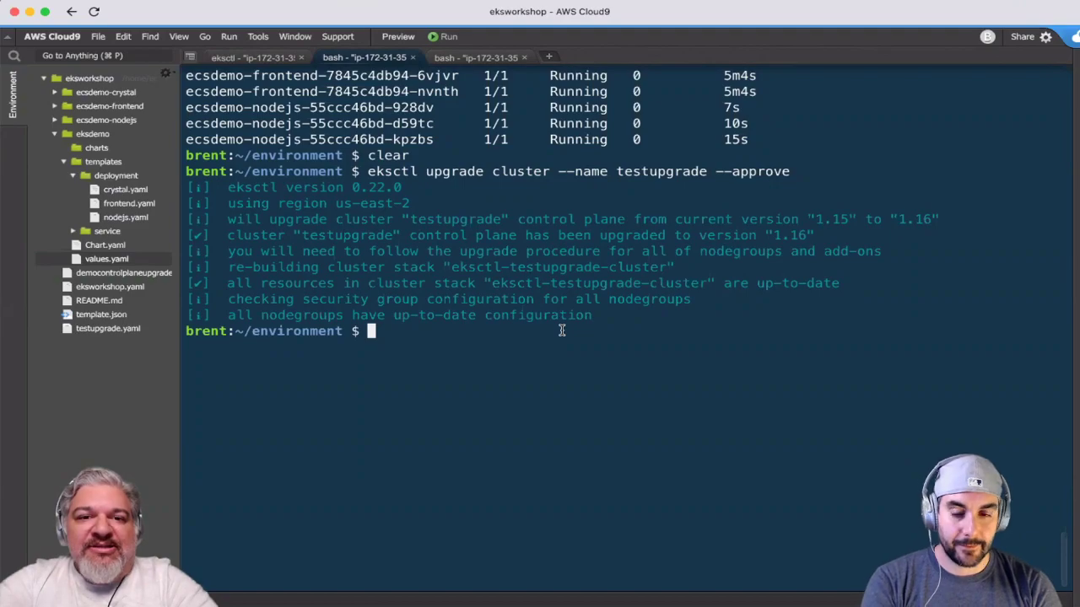
# Write the kubeconfig for the test cluster by rerunning eksctl utils write-kubeconfig --cluster testupgrade from the Cloud9 command history.
pyautogui.press('super+Tab')
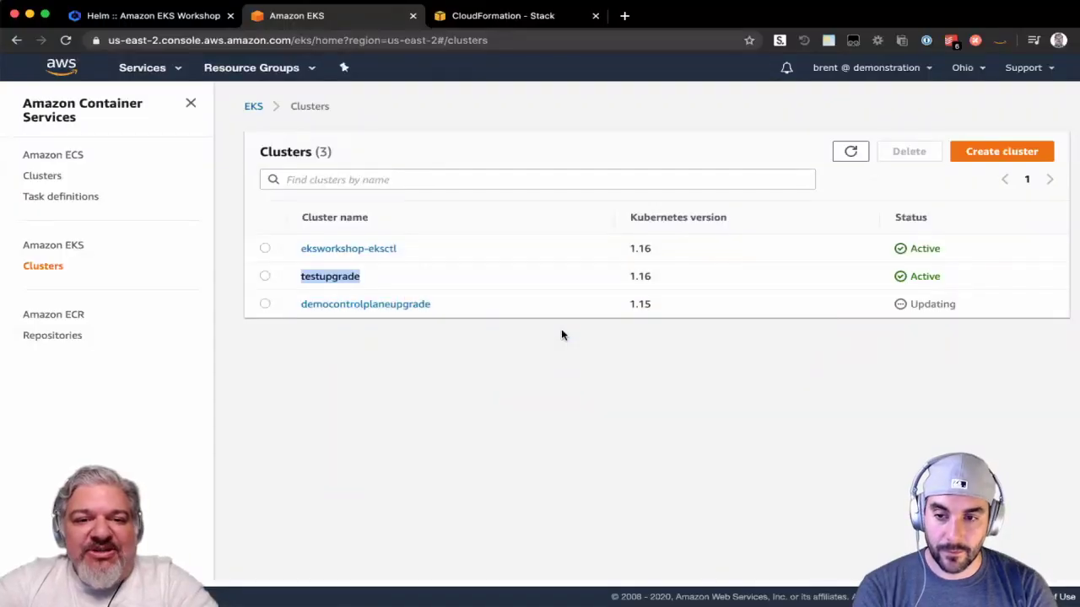
pyautogui.press('super+Tab')
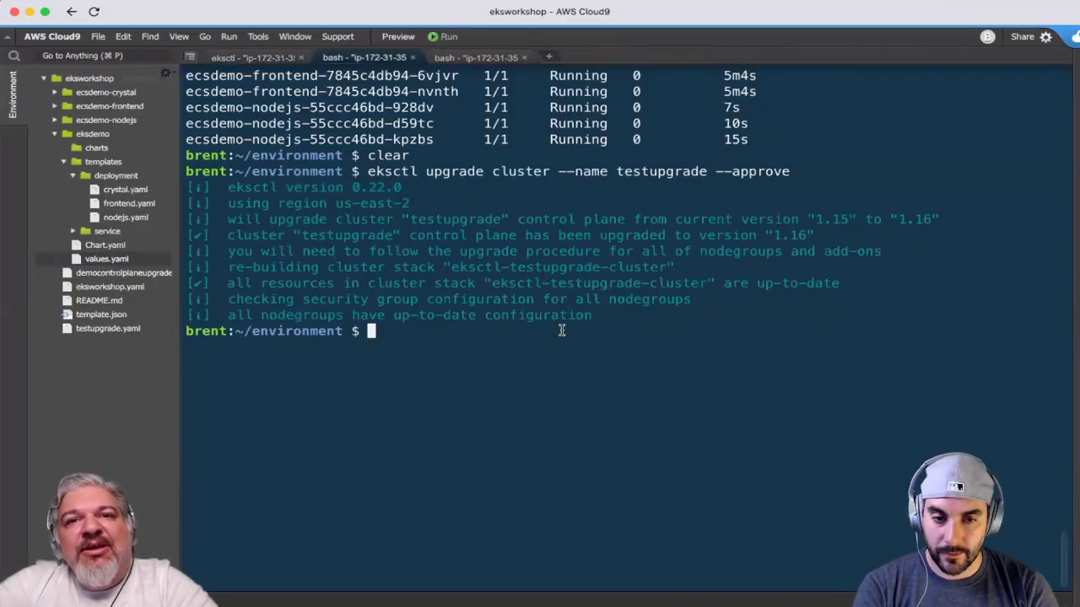
pyautogui.hotkey('ctrl', 'r')
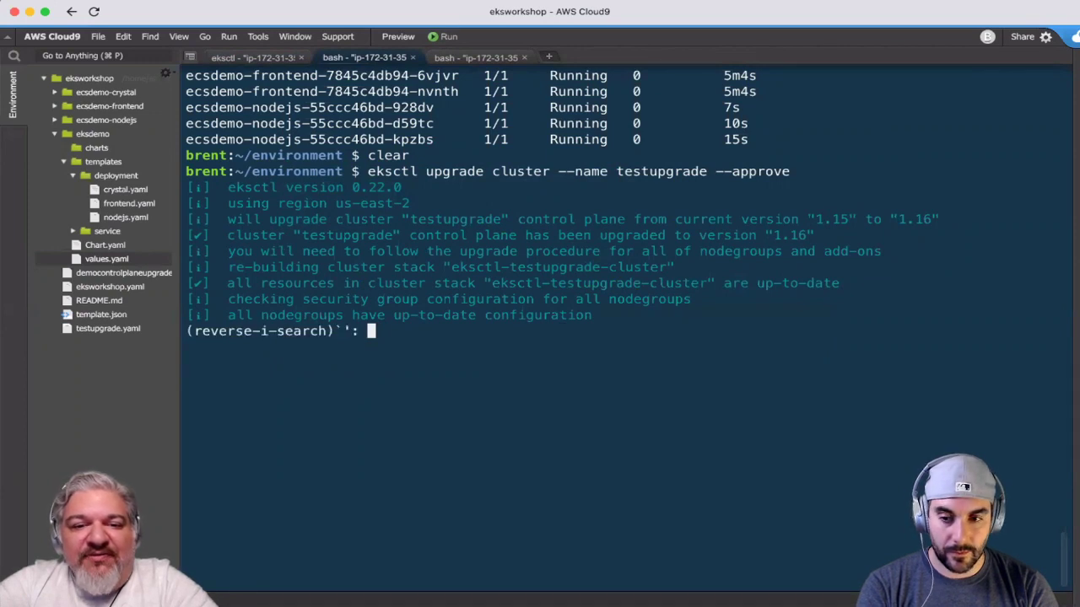
pyautogui.write('write-')
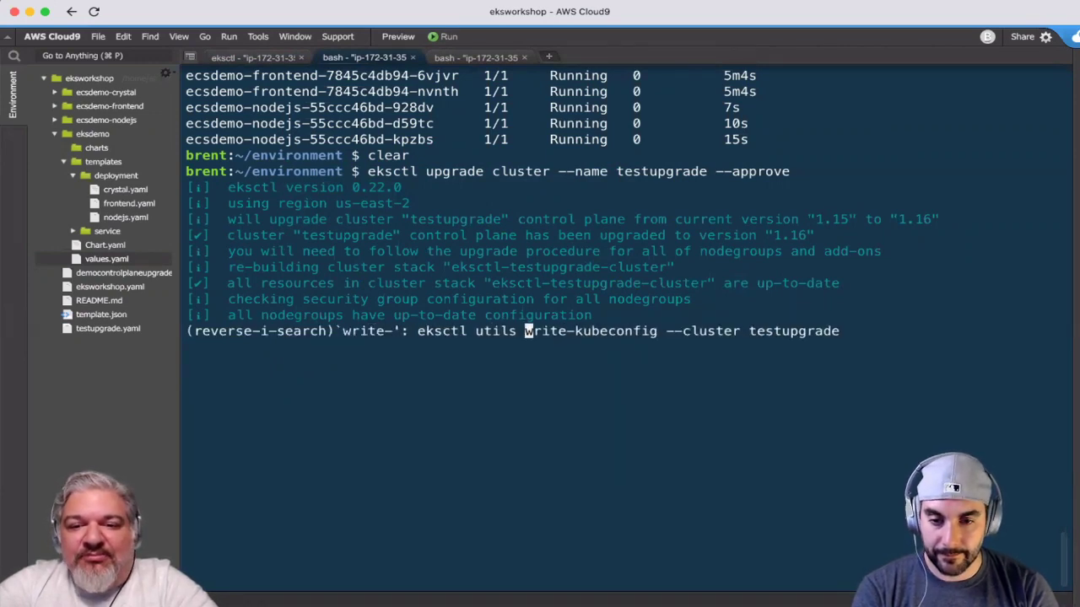
pyautogui.hotkey('ctrl', 'e')
pyautogui.press('Return')
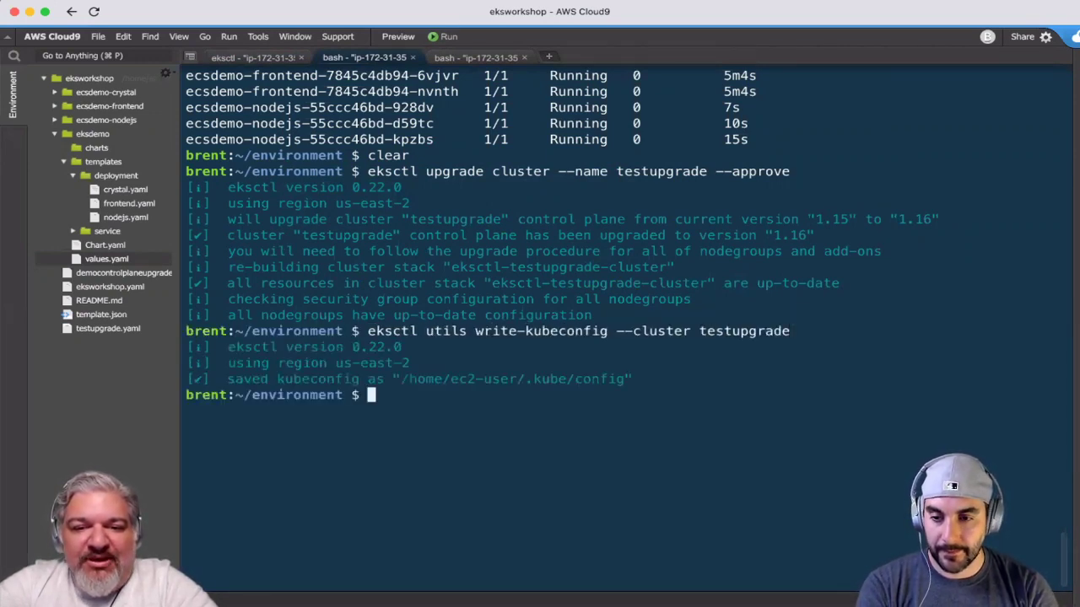
# List the test cluster's nodes and their versions with kubectl get nodes.
pyautogui.write('kubnd')
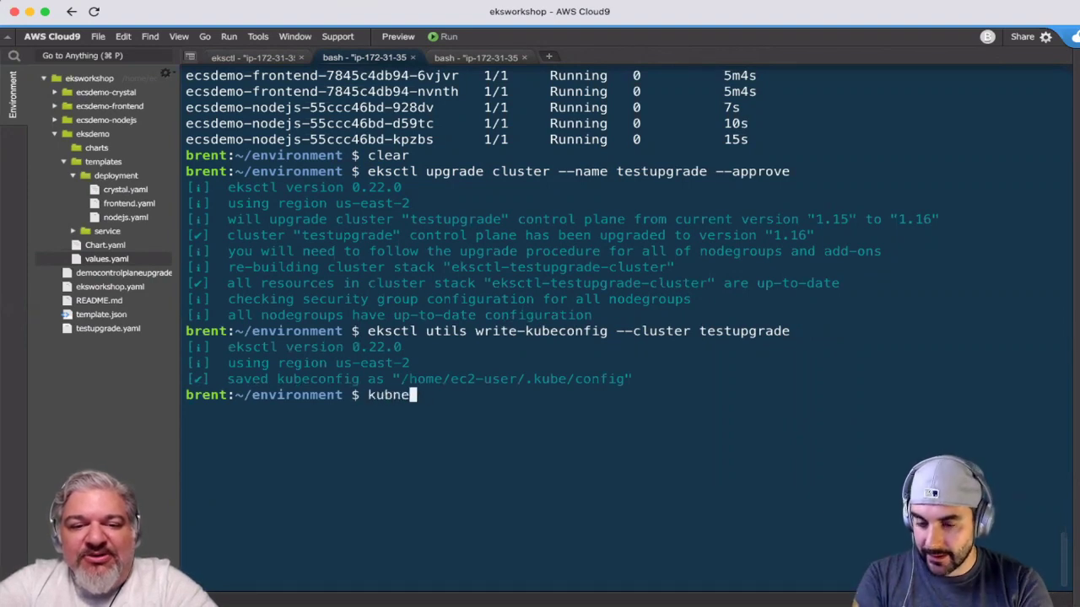
pyautogui.press('BackSpace')
pyautogui.press('BackSpace')
pyautogui.write('ectl get nodes')
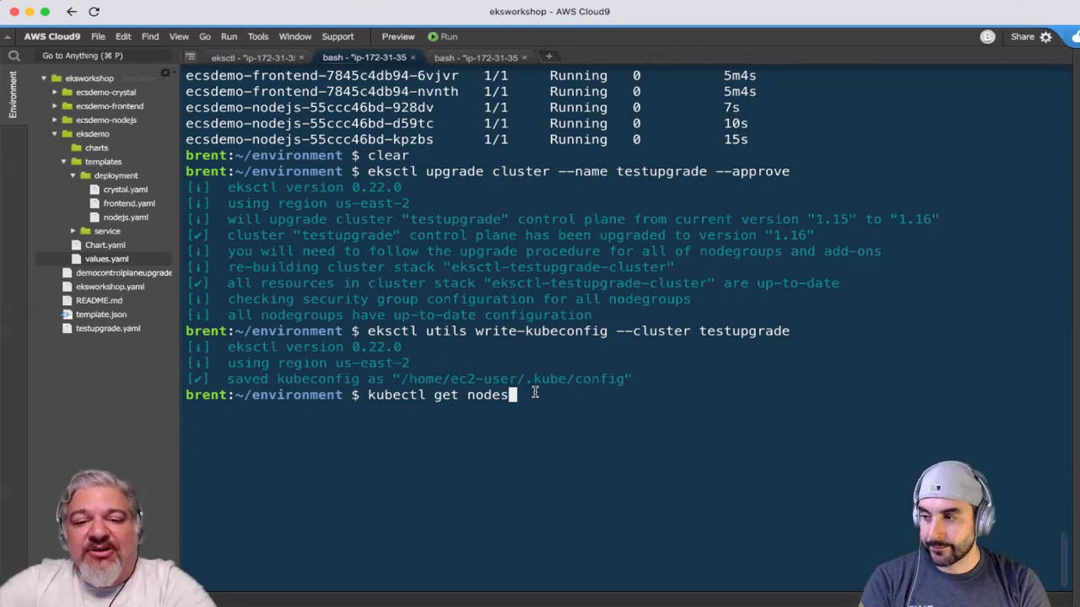
pyautogui.press('Return')
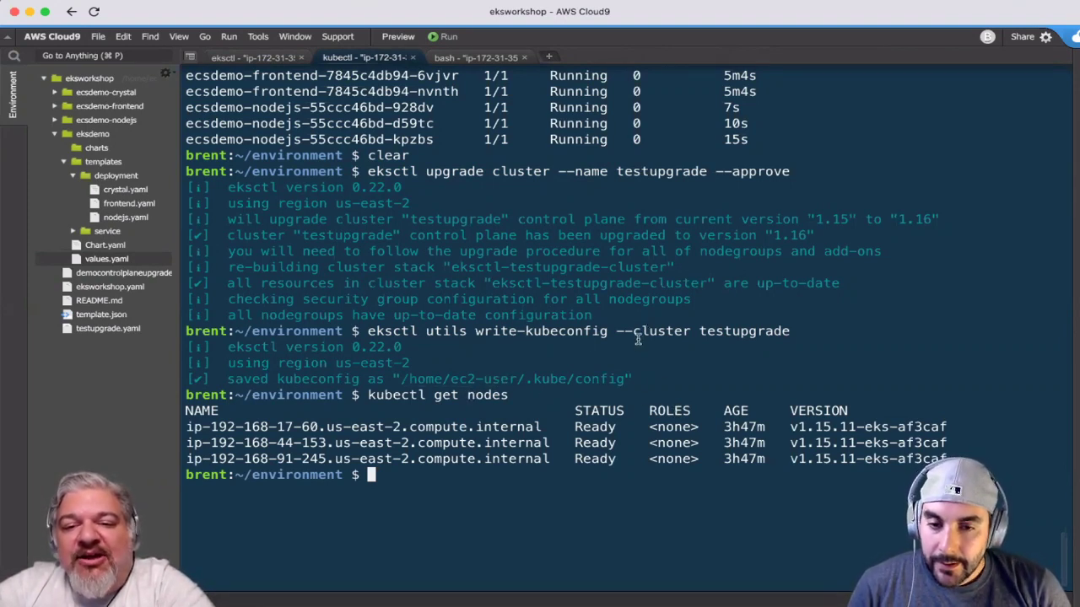
# Try to query the cluster's details with kubectl get cluster and kubectl get cluster-info.
pyautogui.press('Up')
pyautogui.press('BackSpace')
pyautogui.press('BackSpace')
pyautogui.press('BackSpace')
pyautogui.press('BackSpace')
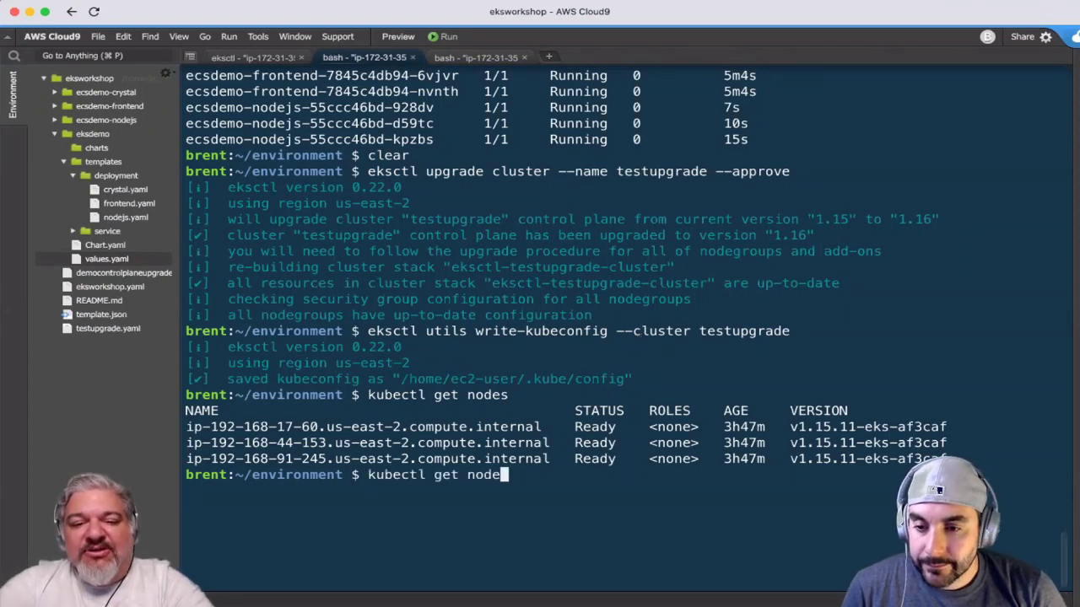
pyautogui.press('BackSpace')
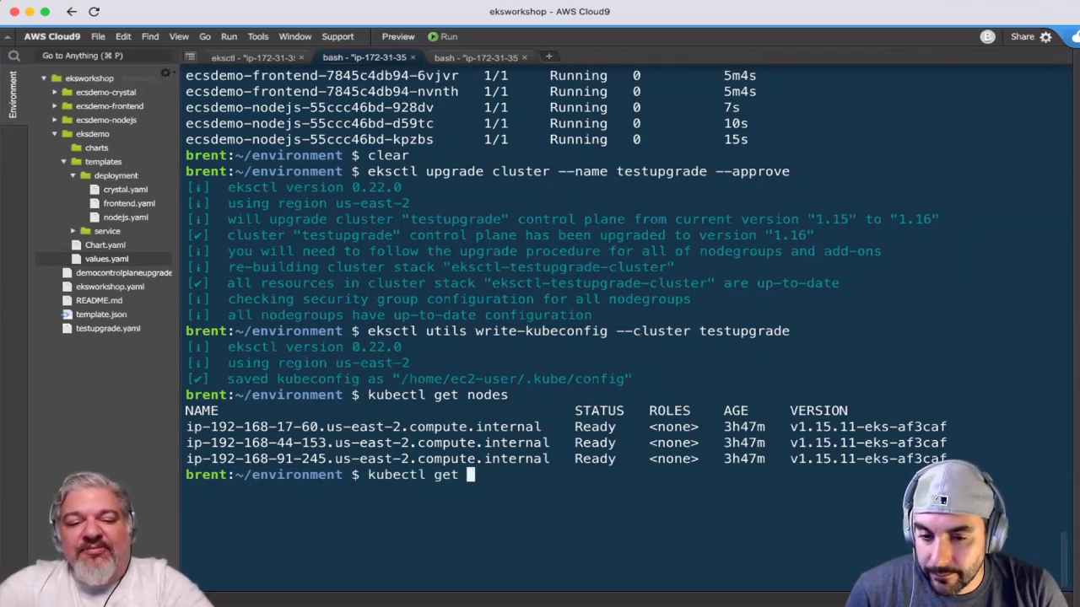
pyautogui.write('cluster')
pyautogui.press('Return')
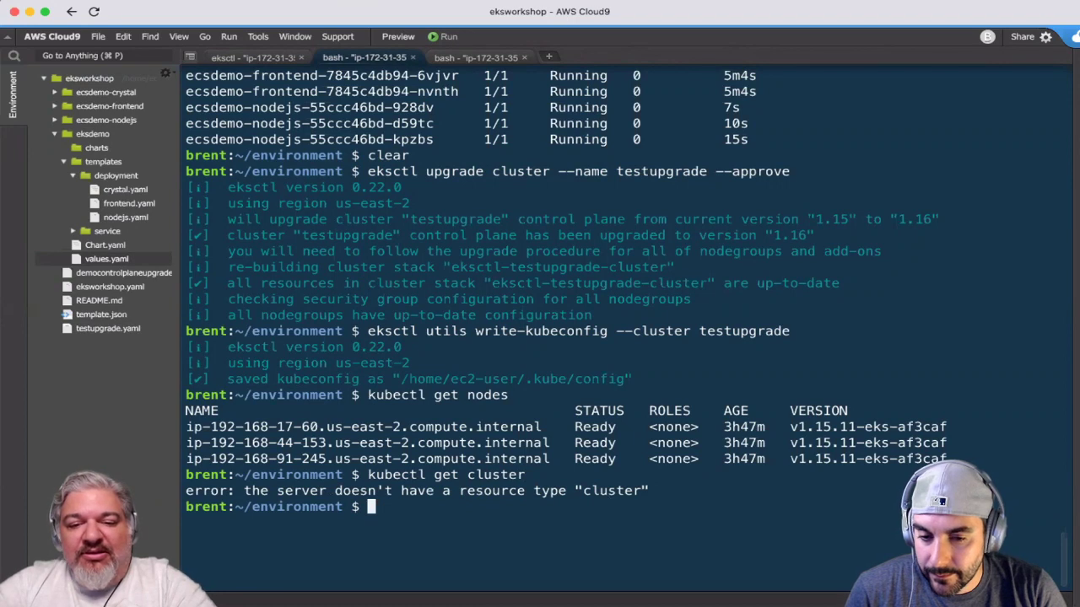
pyautogui.press('Up')
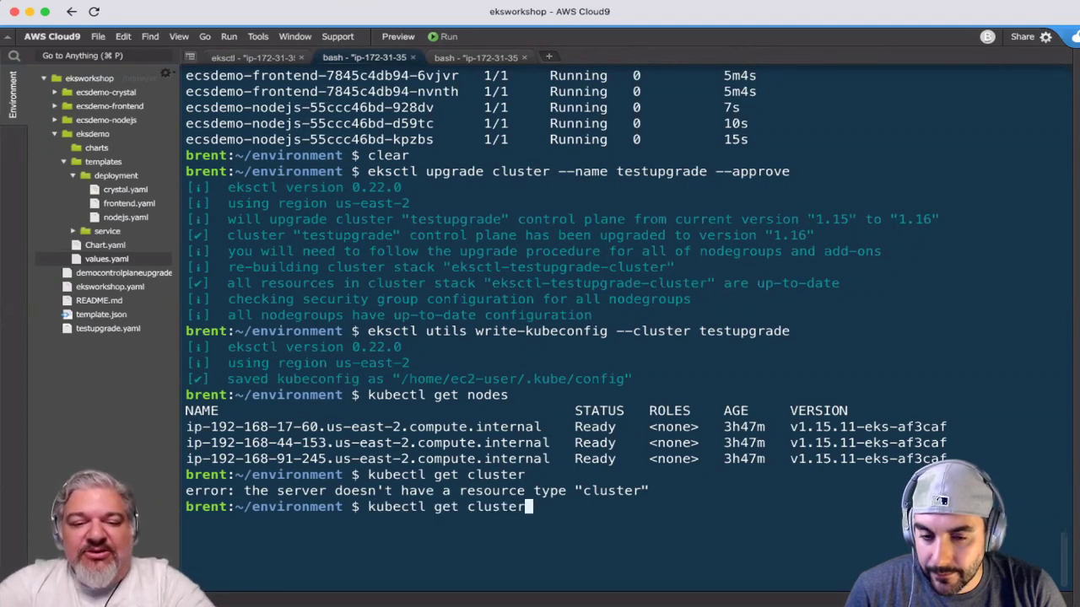
pyautogui.write('-info')
pyautogui.press('Return')
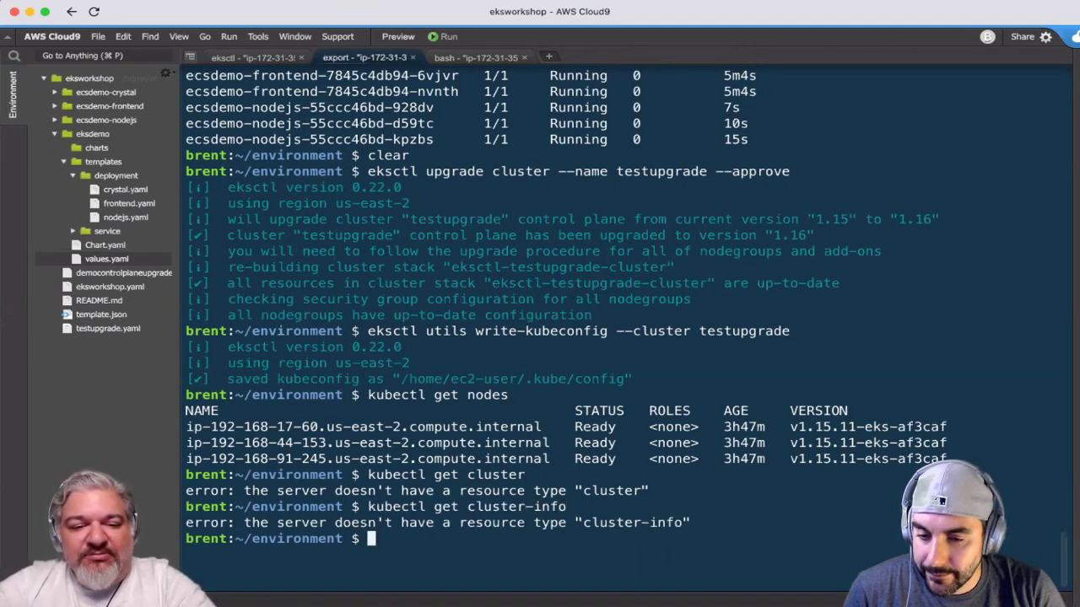
pyautogui.press('Up')
pyautogui.press('BackSpace')
pyautogui.press('BackSpace')
pyautogui.press('BackSpace')
pyautogui.press('BackSpace')
pyautogui.press('BackSpace')
pyautogui.press('BackSpace')
pyautogui.press('BackSpace')
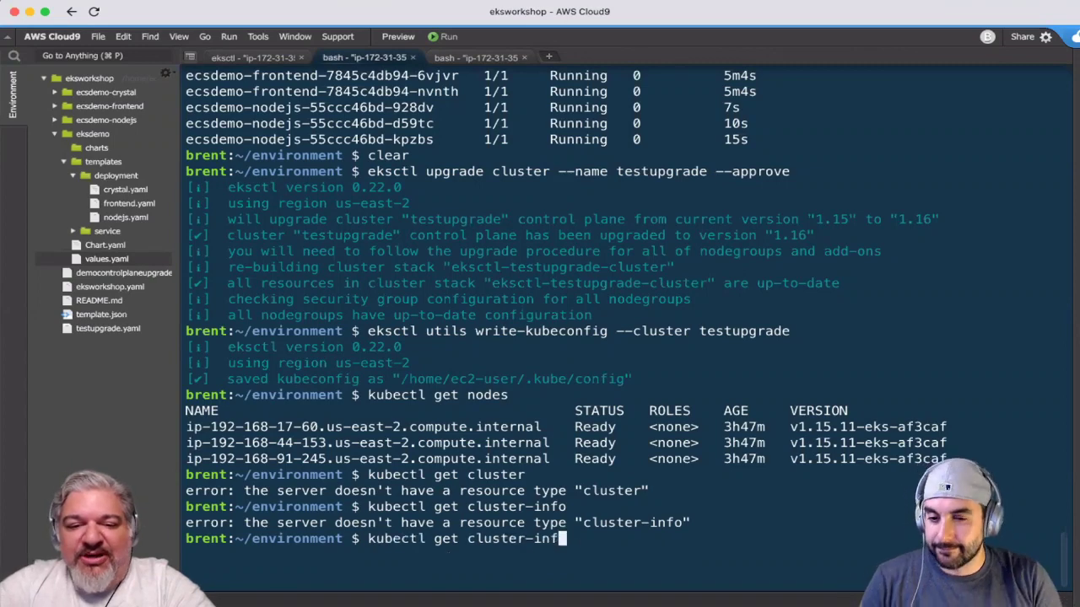
pyautogui.write('errole')
pyautogui.press('Tab')
pyautogui.press('Tab')
pyautogui.press('Tab')
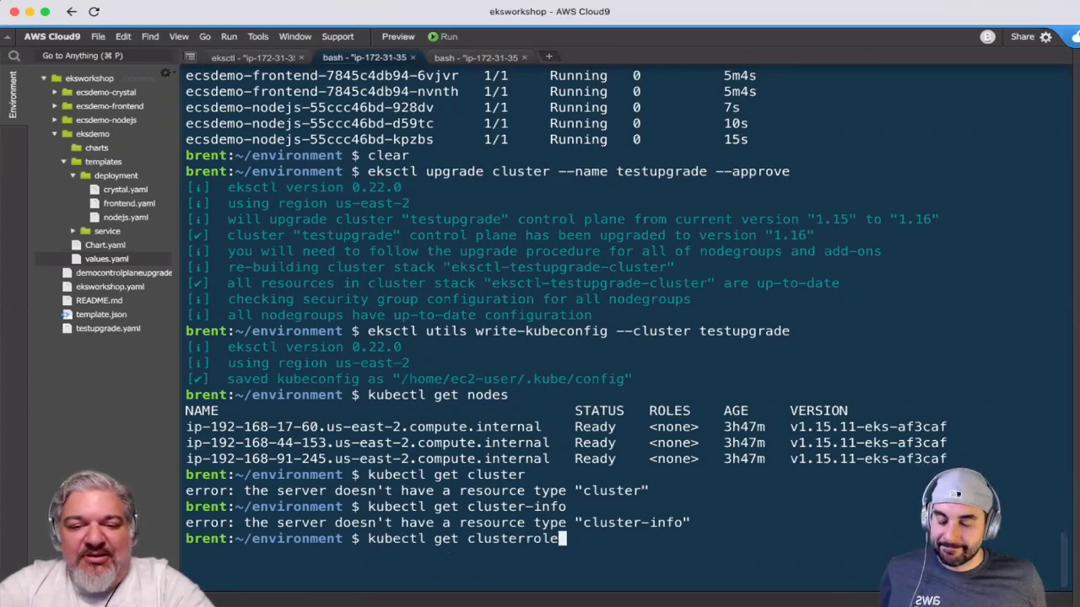
pyautogui.press('BackSpace')
pyautogui.press('BackSpace')
pyautogui.press('BackSpace')
pyautogui.press('BackSpace')
pyautogui.press('BackSpace')
pyautogui.press('BackSpace')
pyautogui.press('BackSpace')
pyautogui.press('BackSpace')
pyautogui.press('BackSpace')
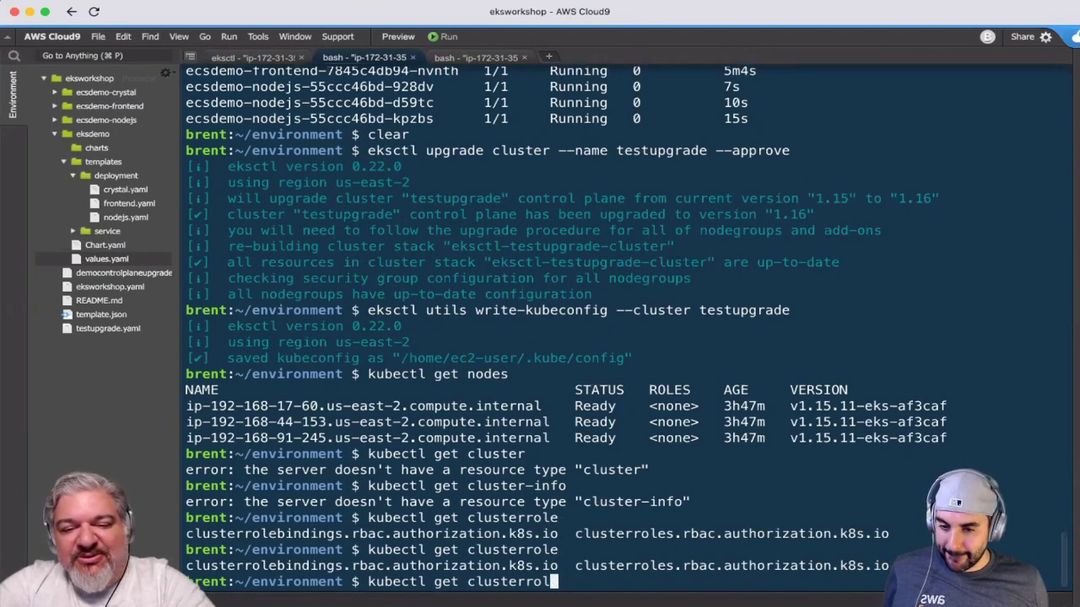
pyautogui.press('Tab')
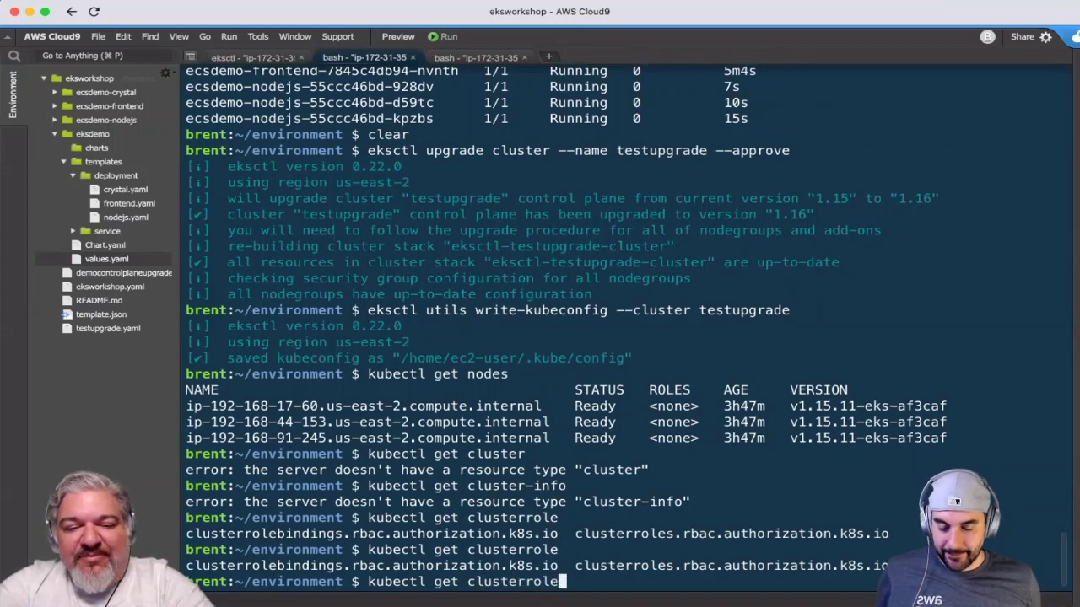
pyautogui.press('BackSpace')
pyautogui.press('BackSpace')
pyautogui.press('BackSpace')
pyautogui.press('BackSpace')
pyautogui.press('BackSpace')
pyautogui.press('BackSpace')
pyautogui.press('BackSpace')
pyautogui.press('BackSpace')
pyautogui.press('BackSpace')
pyautogui.press('BackSpace')
pyautogui.press('BackSpace')
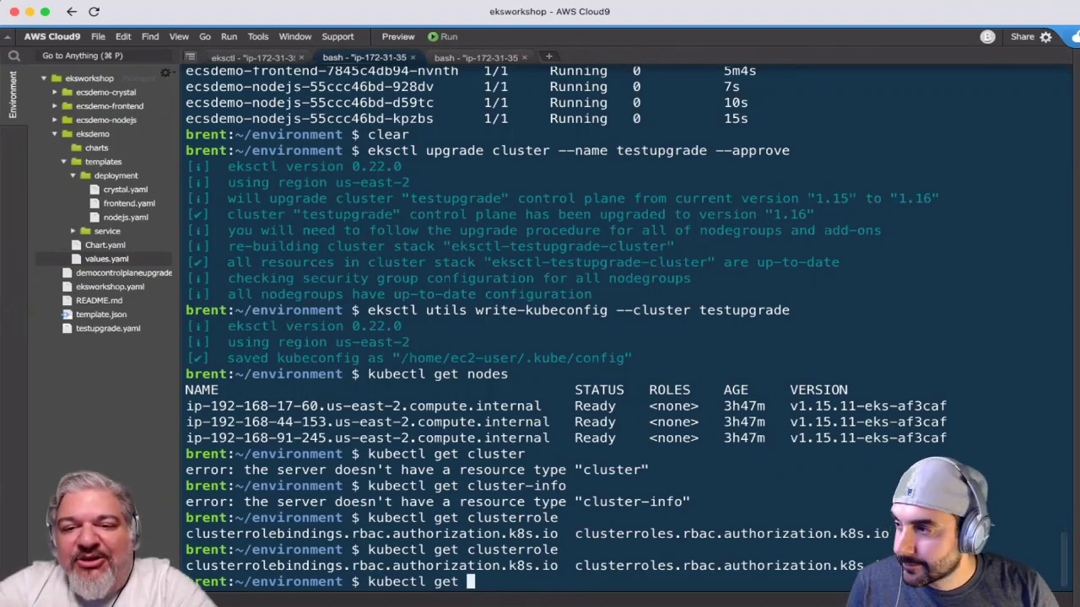
# Clear the terminal and check the cluster list in the Amazon EKS console.
pyautogui.hotkey('ctrl', 'c')
pyautogui.hotkey('ctrl', 'l')
pyautogui.press('super+Tab')
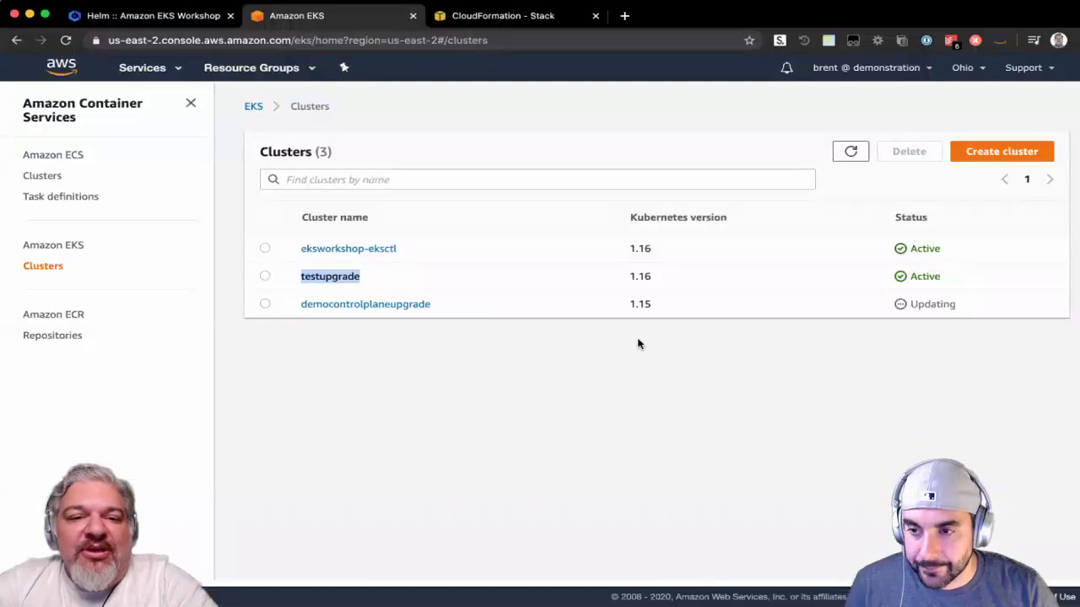
# Return to the Cloud9 terminal and try to deploy the chart with helm install workshop ~/environment/eksdemo.
pyautogui.press('super+Tab')
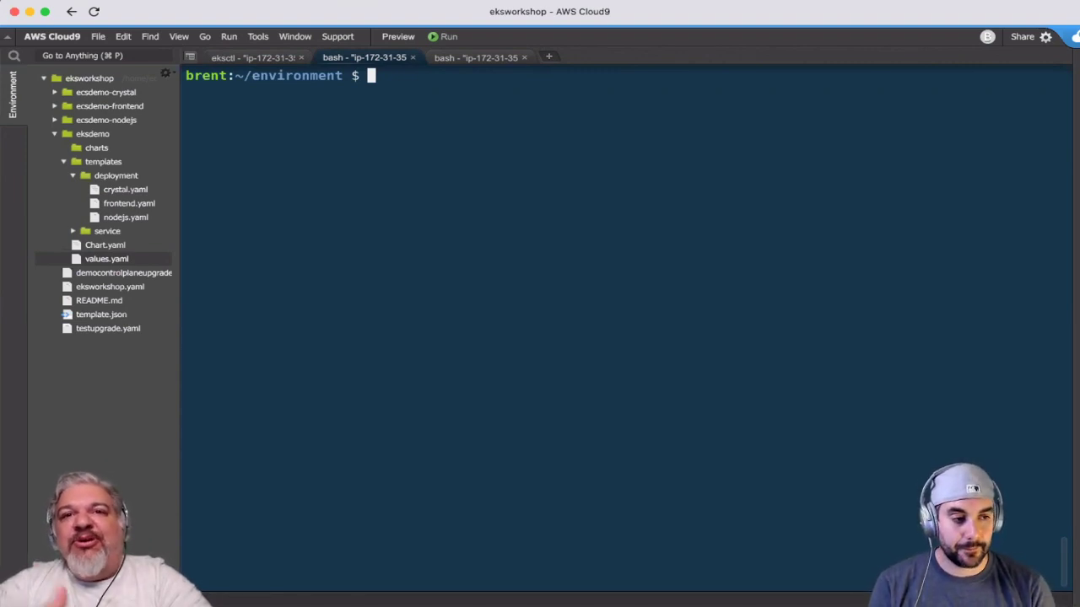
pyautogui.hotkey('ctrl', 'r')
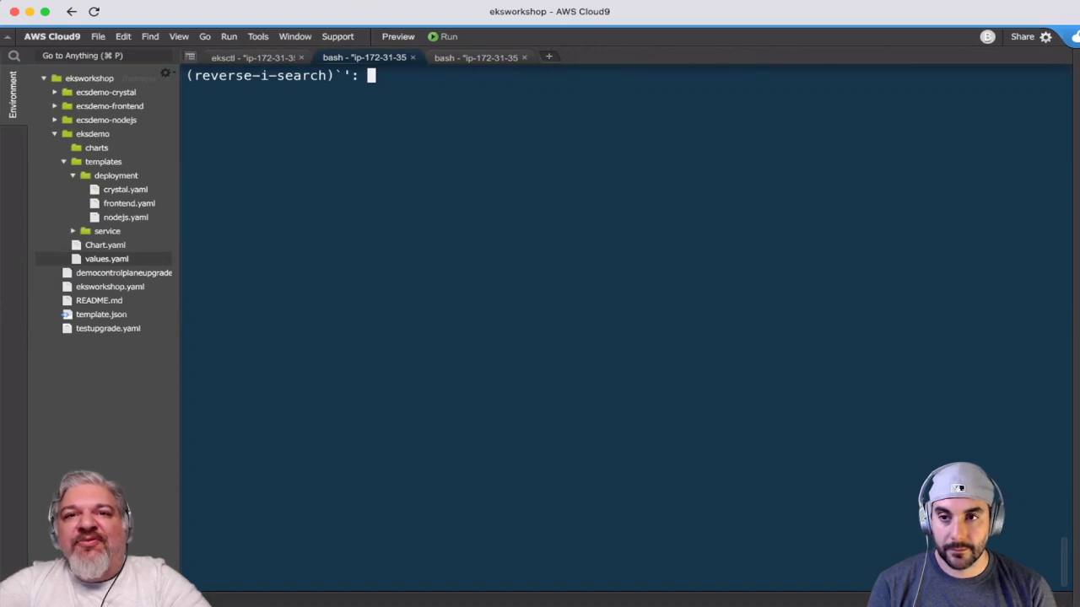
pyautogui.write('helm in')
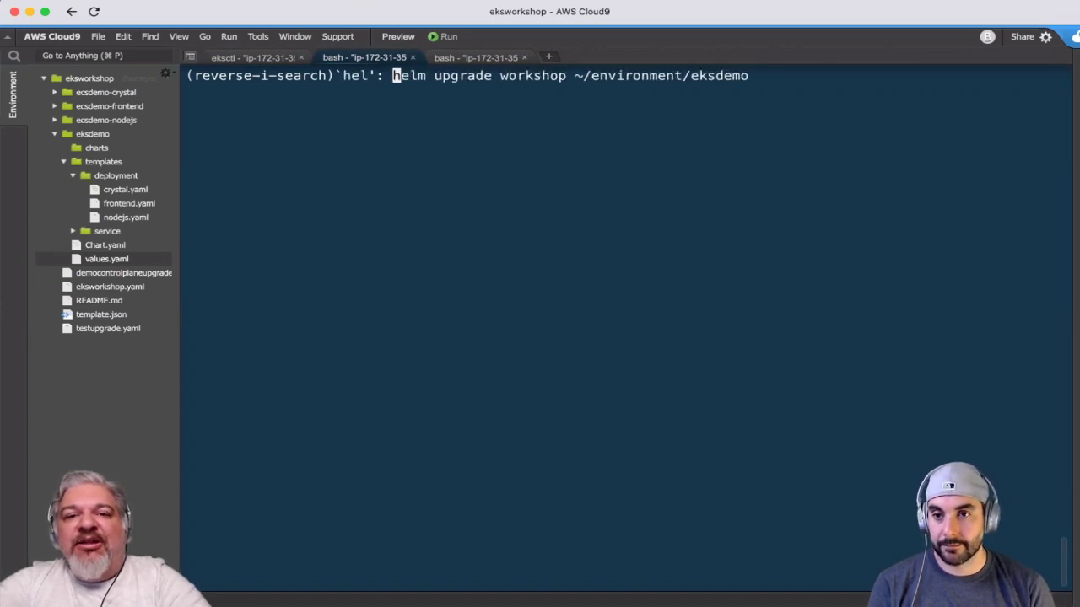
pyautogui.press('Return')
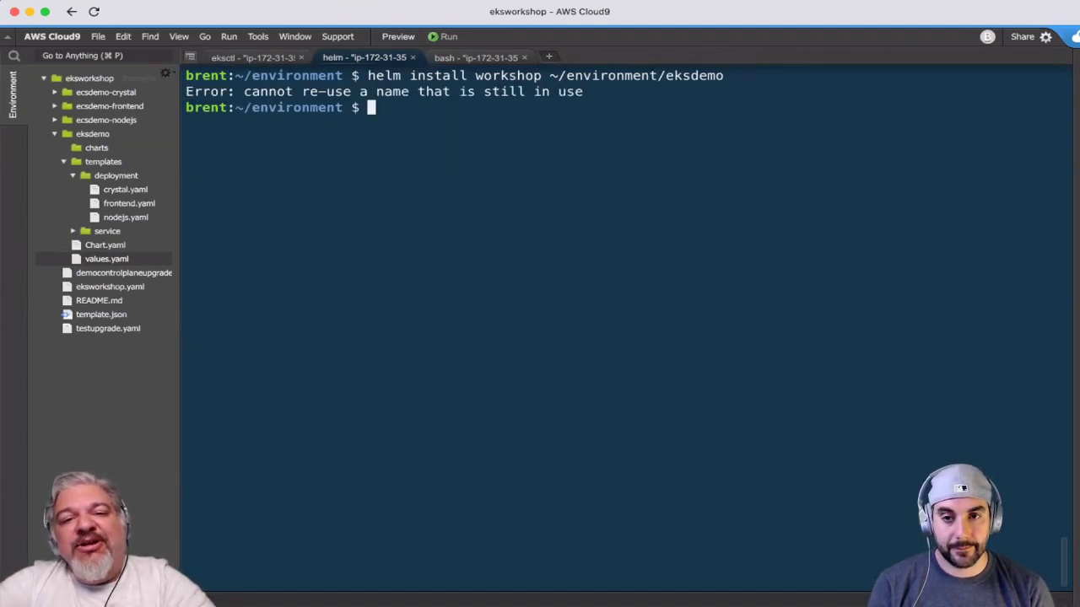
# List the test cluster's services with kubectl get services.
pyautogui.write('ku')
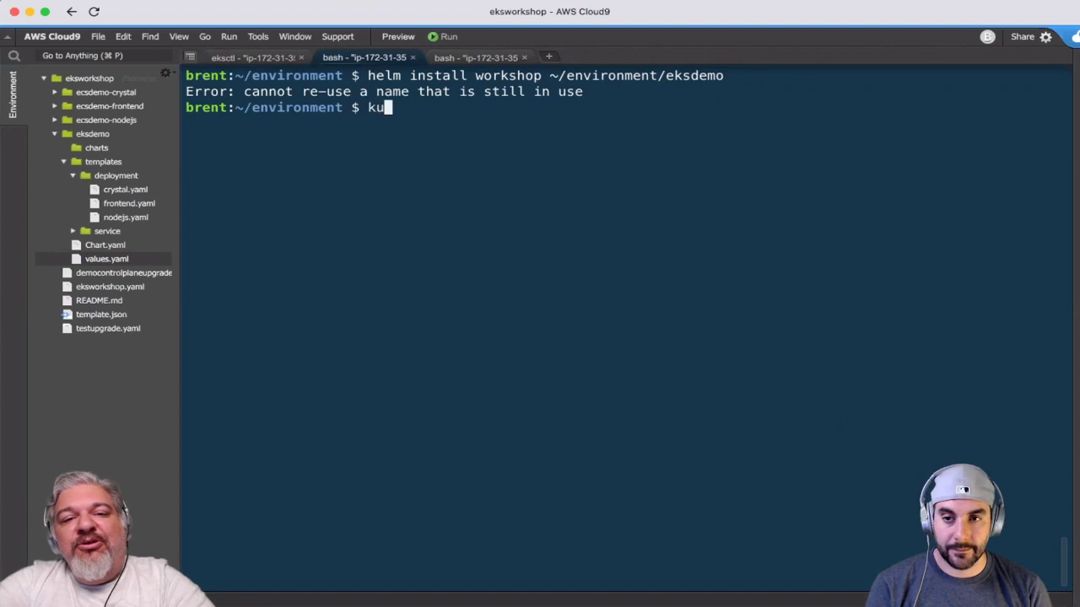
pyautogui.write('bectl get services')
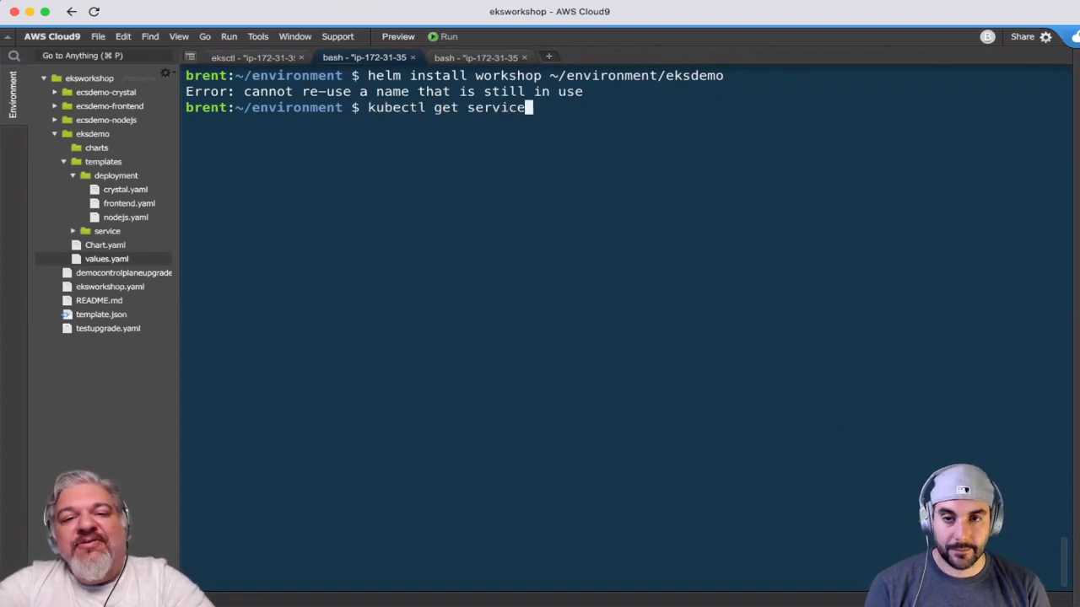
pyautogui.press('Return')
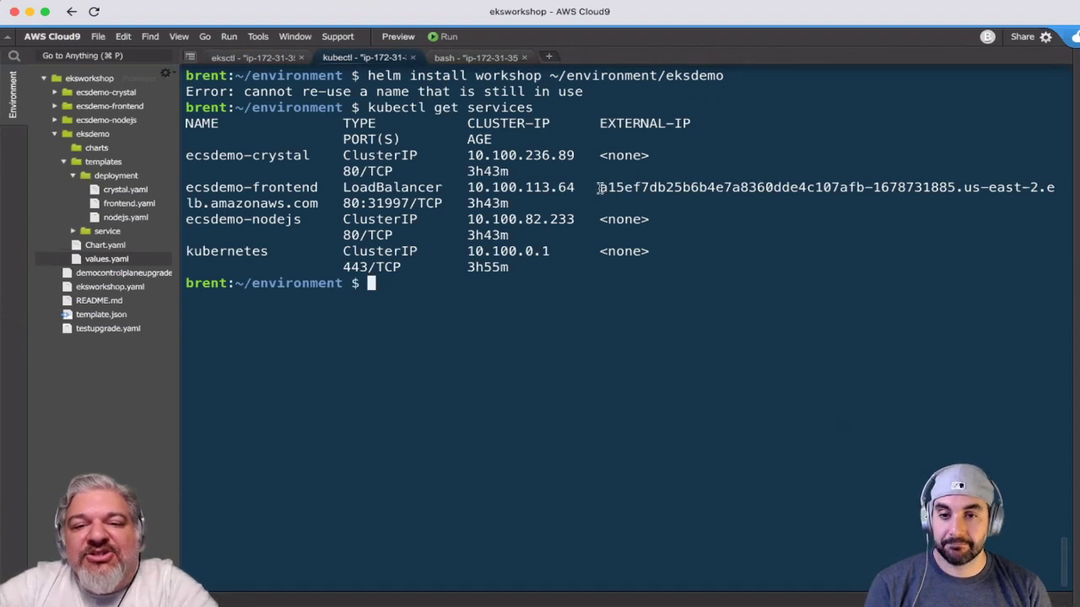
# Copy the ecsdemo-frontend load balancer's external address and open it in a new Chrome tab.
pyautogui.moveTo(598, 187); pyautogui.dragTo(317, 203)
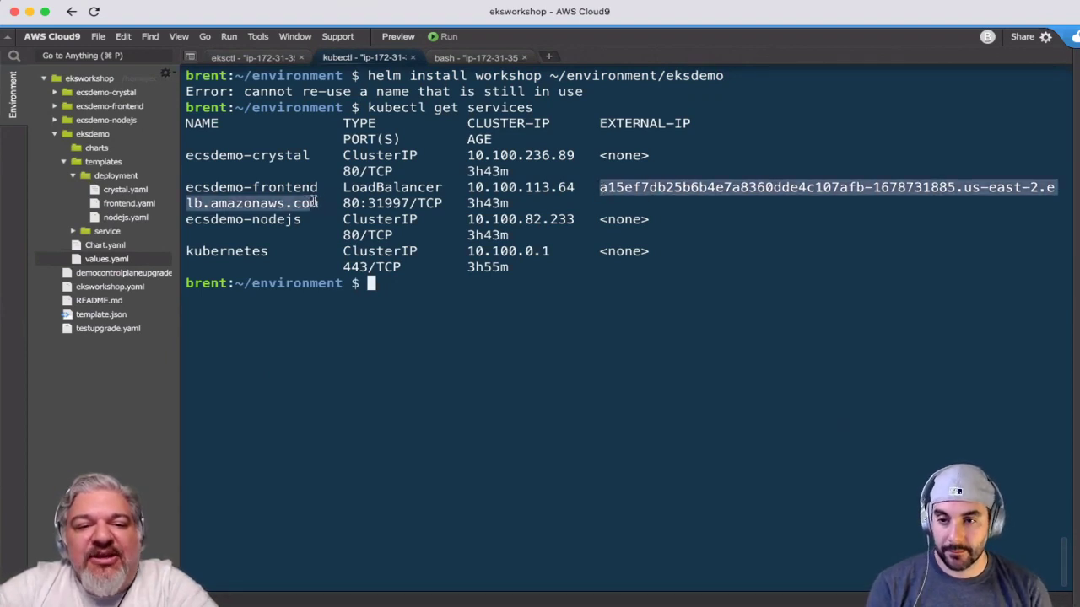
pyautogui.press('super+Tab')
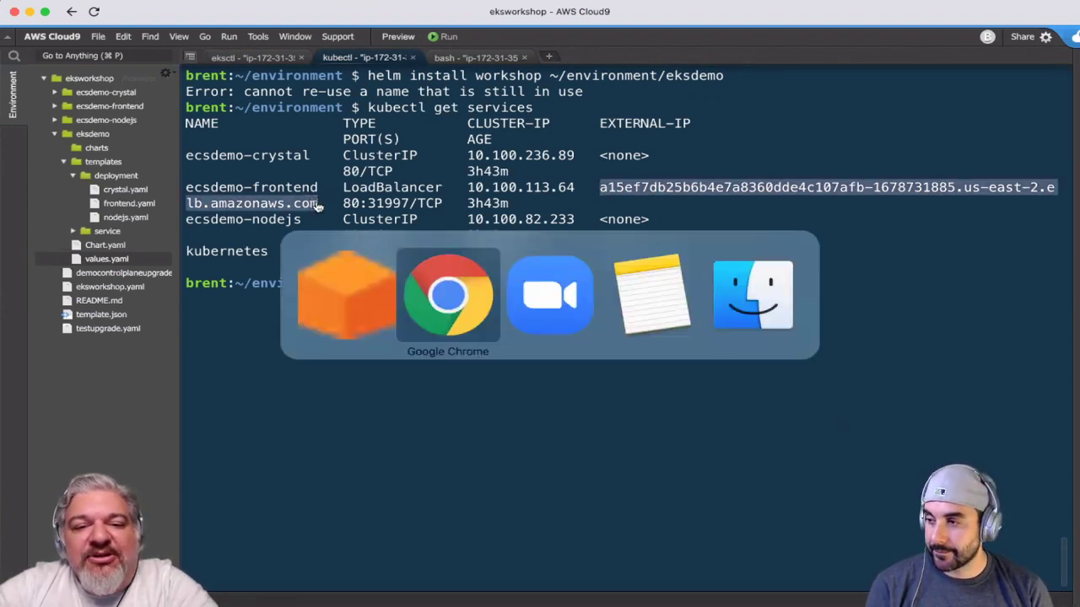
pyautogui.press('super+t')
pyautogui.press('super+v')
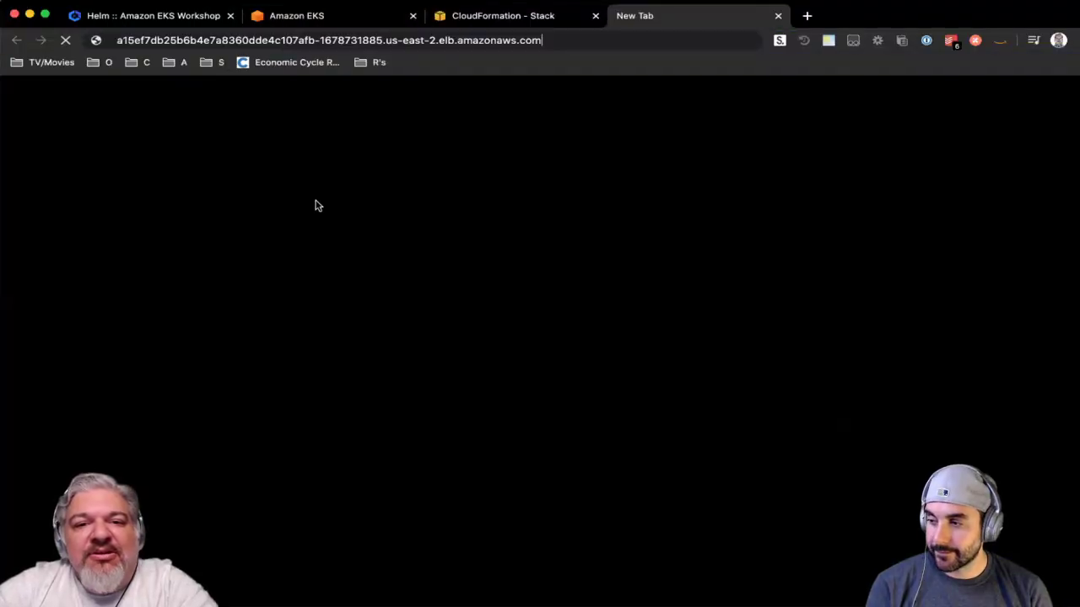
pyautogui.press('Return')
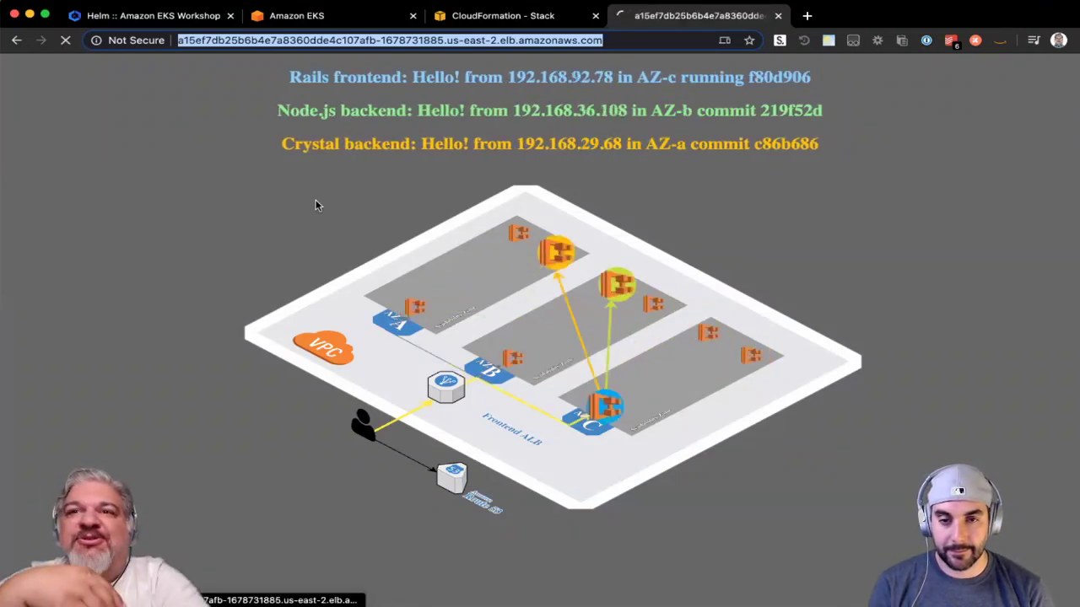
# Return to the Cloud9 terminal and query the cluster with kubectl cluster-info and kubectl cluster-info dump.
pyautogui.press('super+Tab')
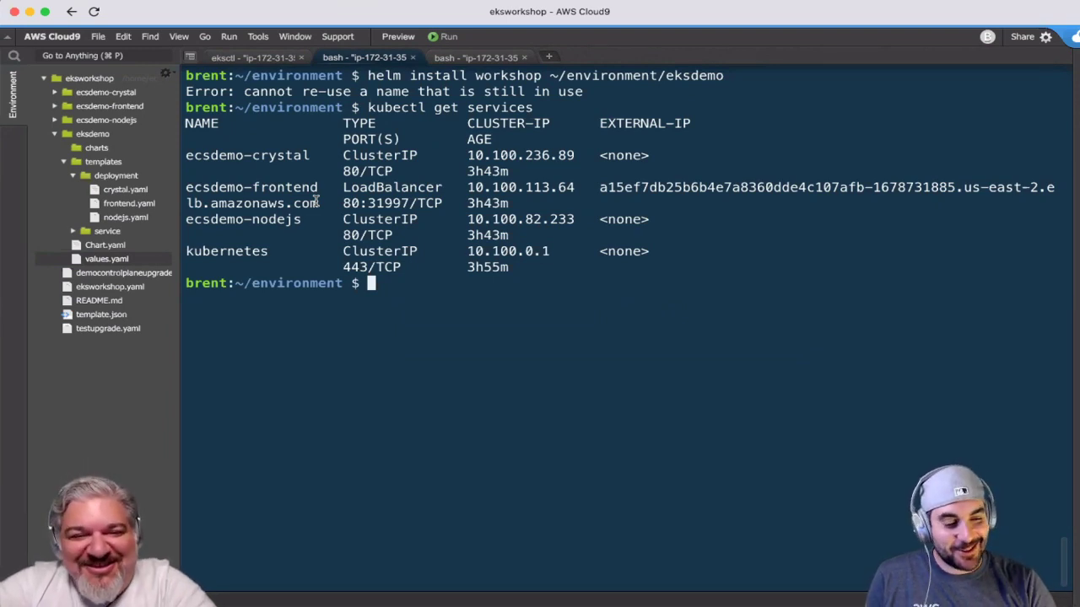
pyautogui.write('kubec')
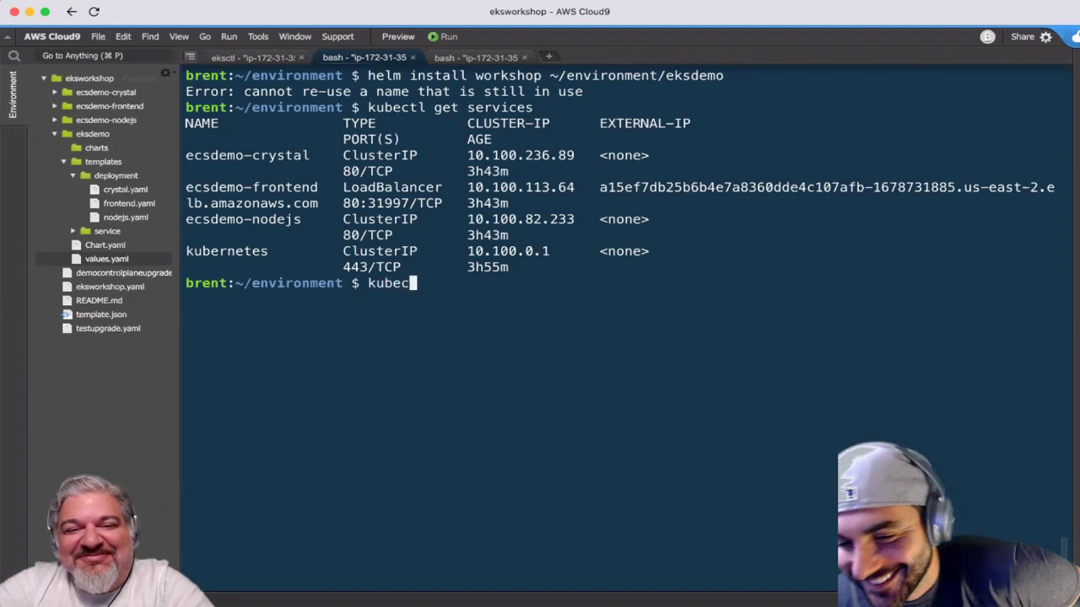
pyautogui.write('tl cluster-info')
pyautogui.press('Return')
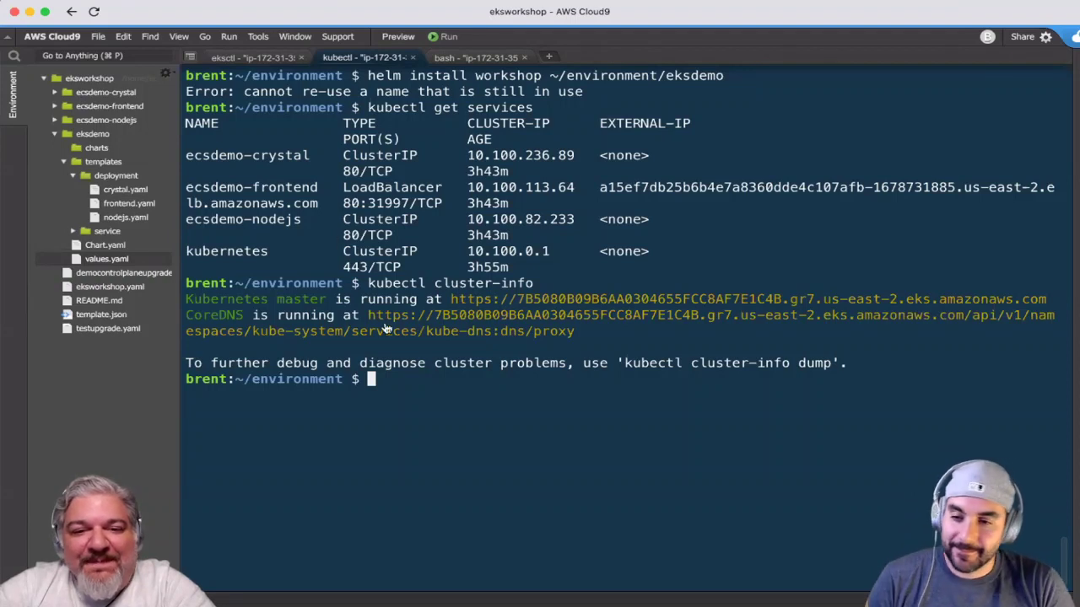
pyautogui.press('Up')
pyautogui.write('dump')
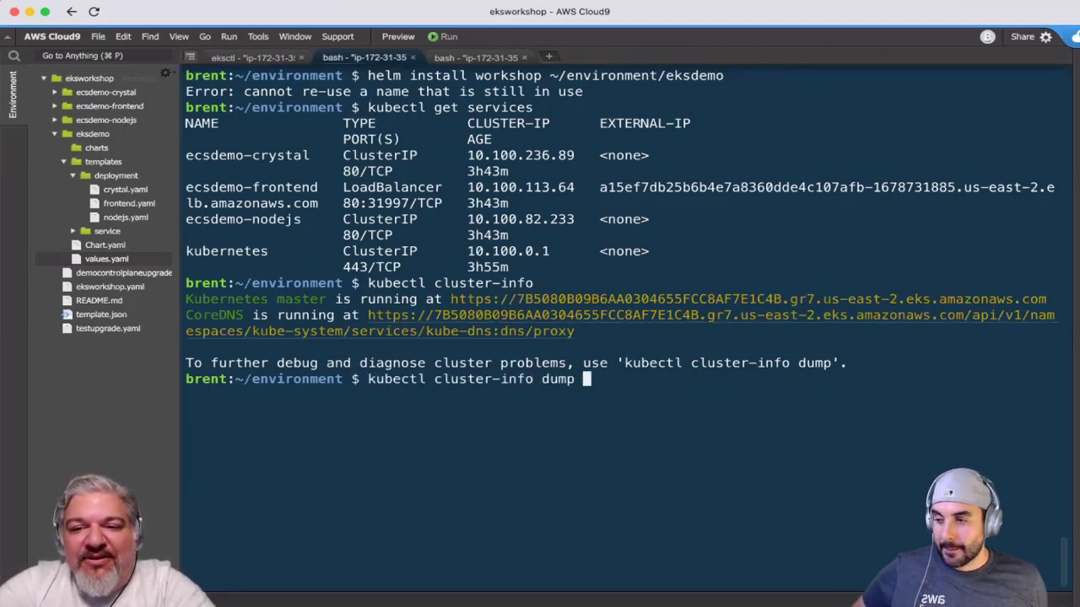
pyautogui.press('Return')
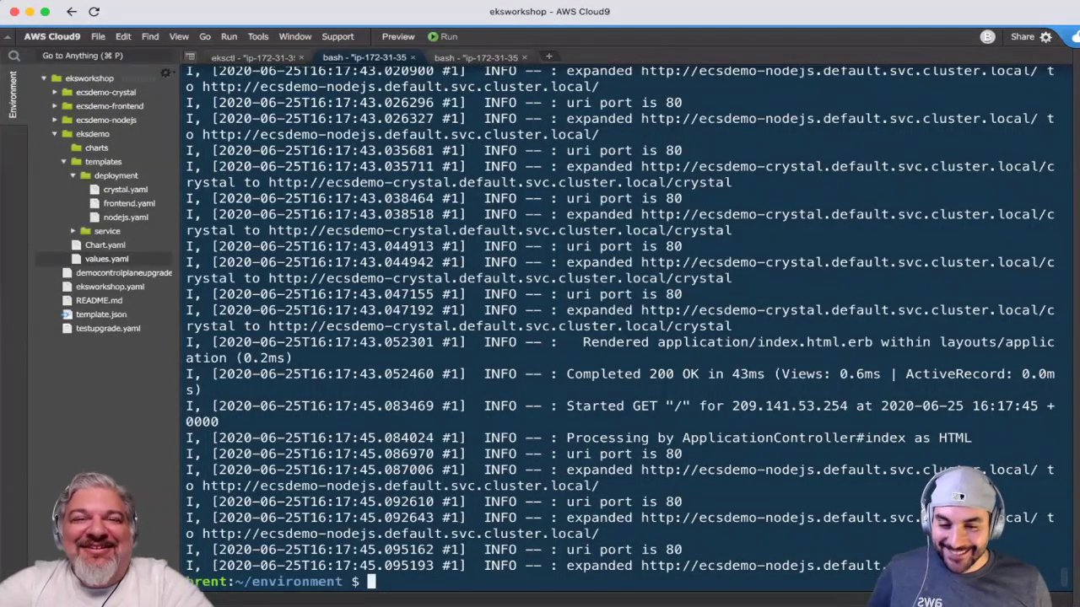
# Clear the terminal and check the running example application's page in Chrome.
pyautogui.write('clear')
pyautogui.press('Return')
pyautogui.press('super+Tab')
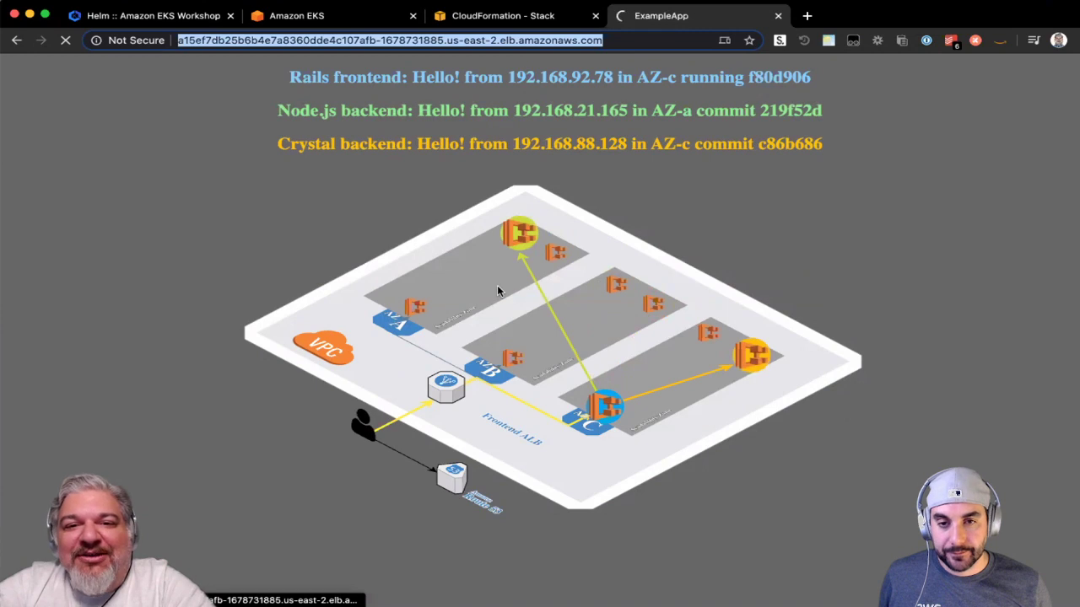
pyautogui.click(67, 41)
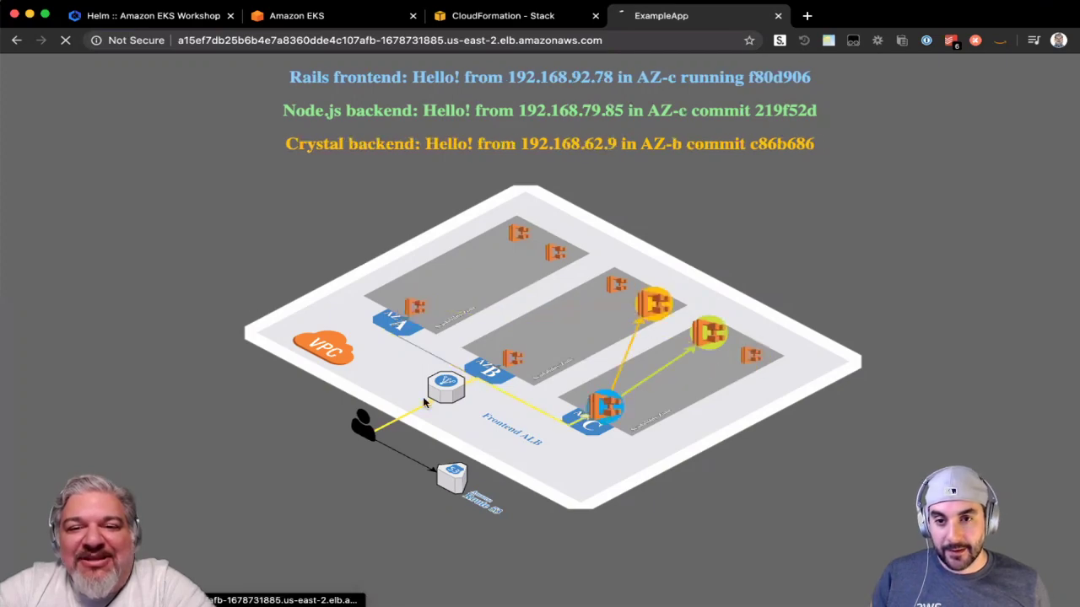
# Return to the Cloud9 terminal and list the application pods with kubectl get pods.
pyautogui.press('super+Tab')
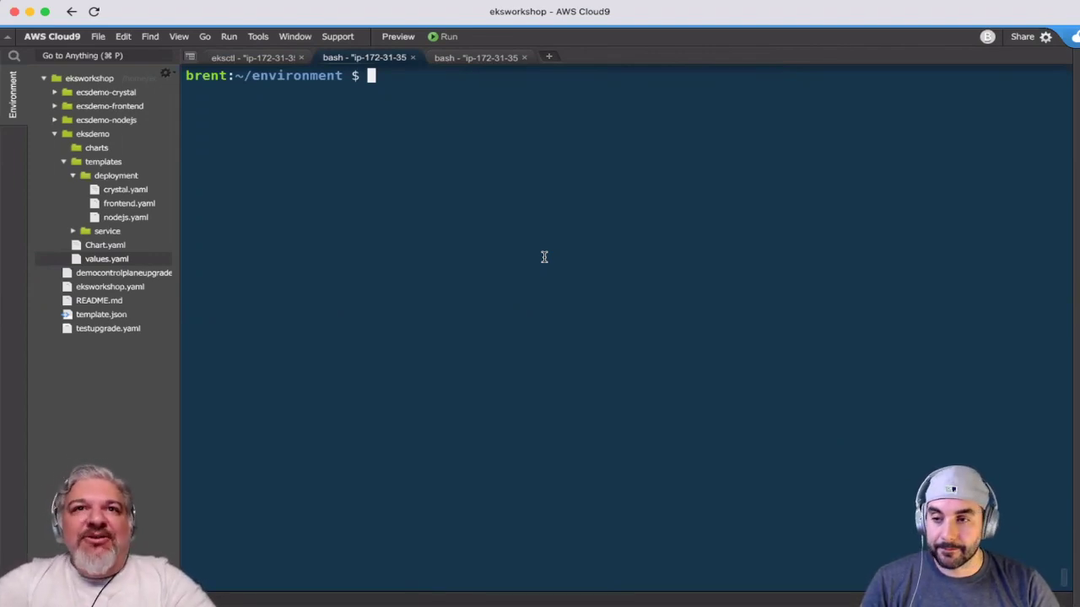
pyautogui.write('kbectl')
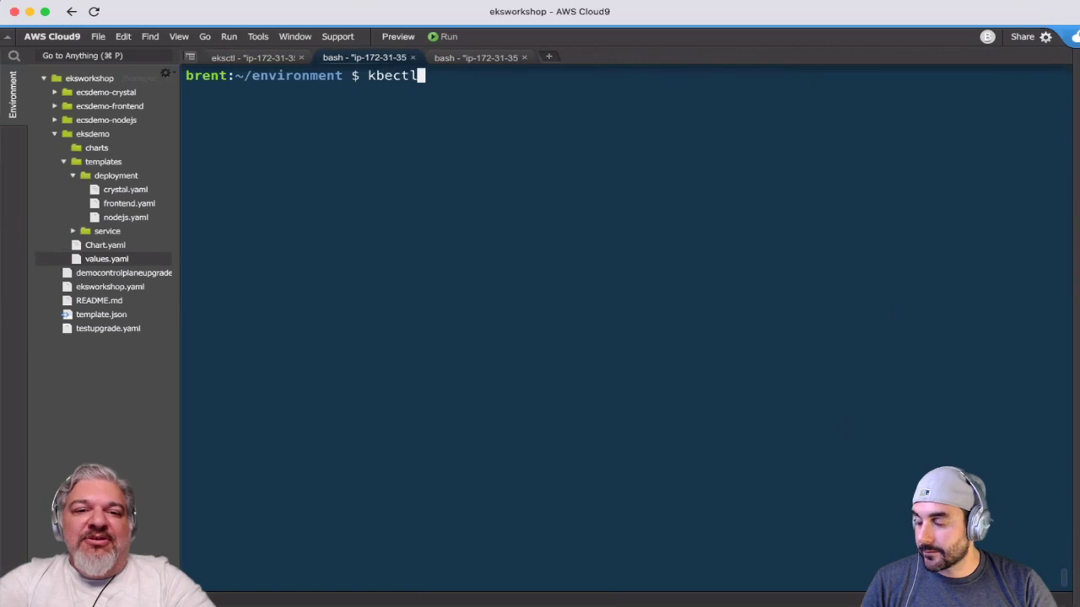
pyautogui.press('BackSpace')
pyautogui.press('BackSpace')
pyautogui.press('BackSpace')
pyautogui.press('BackSpace')
pyautogui.press('BackSpace')
pyautogui.write('u')
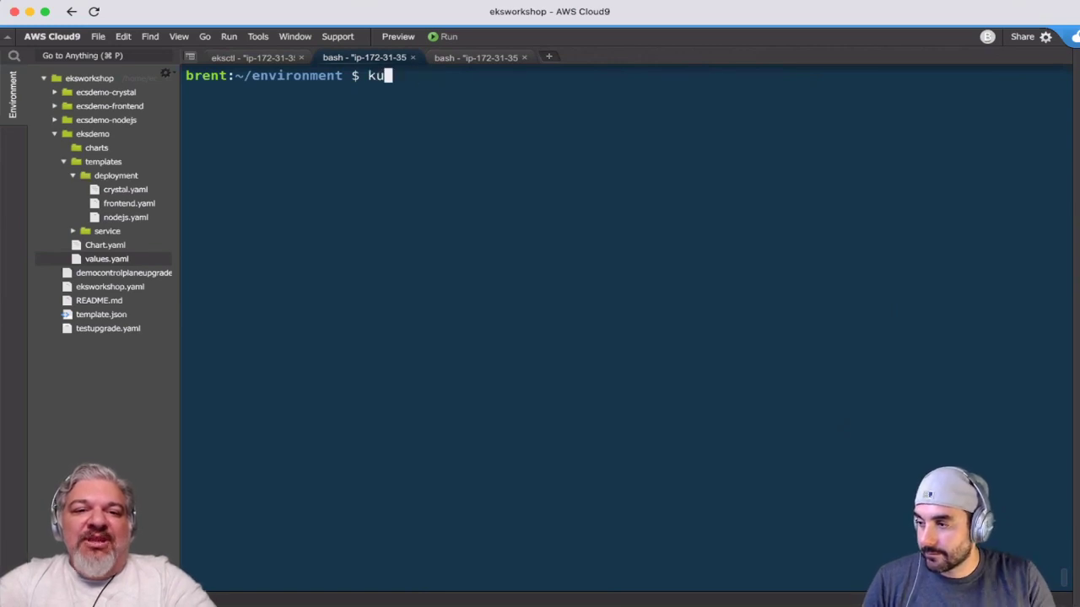
pyautogui.write('bectl get pods')
pyautogui.press('Return')
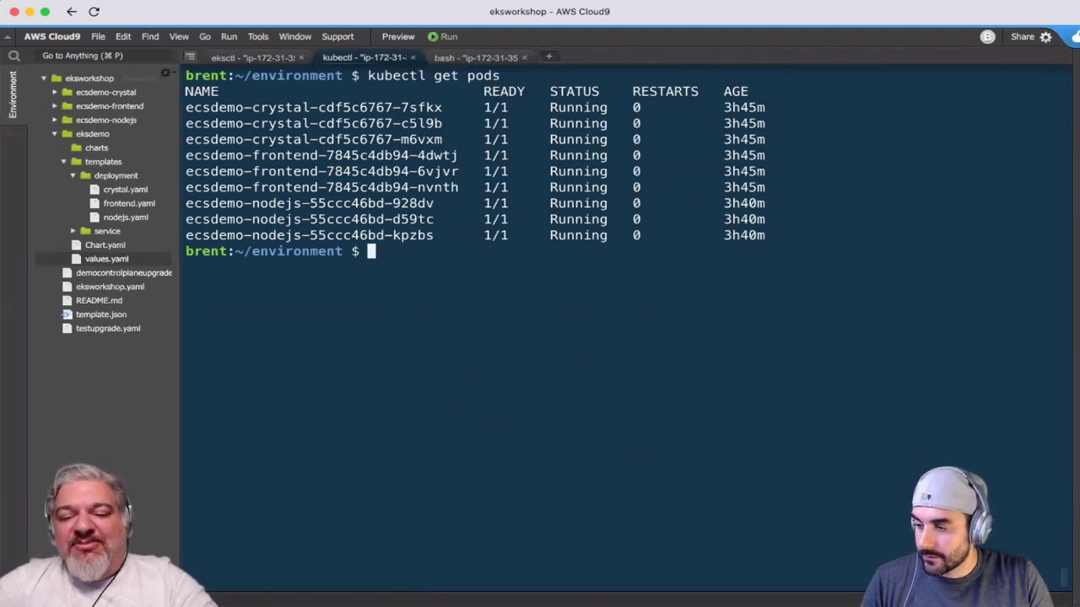
# List the system pods with kubectl get pods -n kube-system.
pyautogui.press('Up')
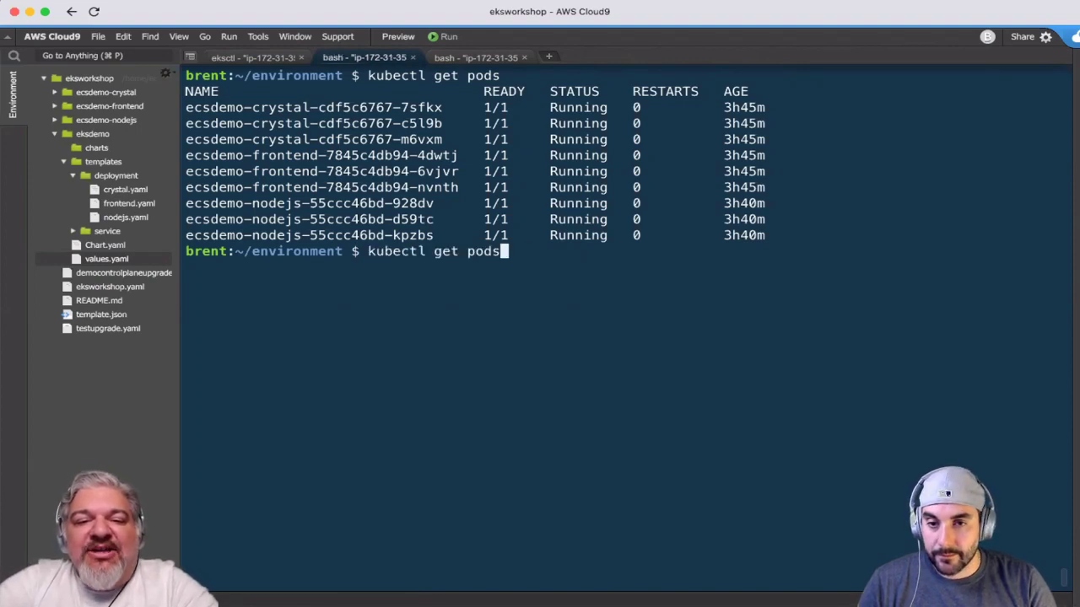
pyautogui.write('-n kube-sy')
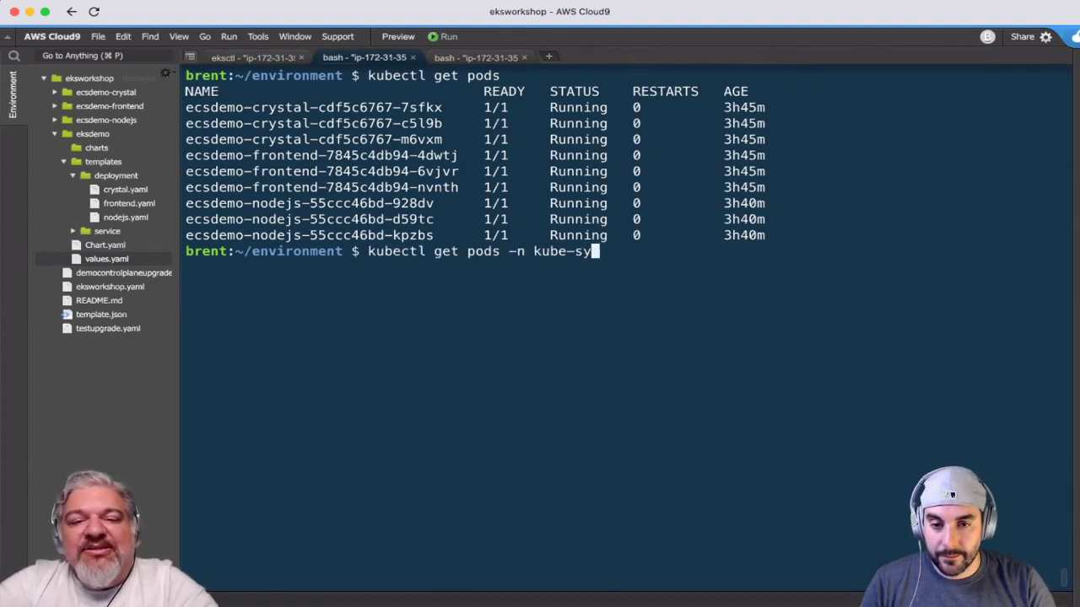
pyautogui.write('stem')
pyautogui.press('Return')
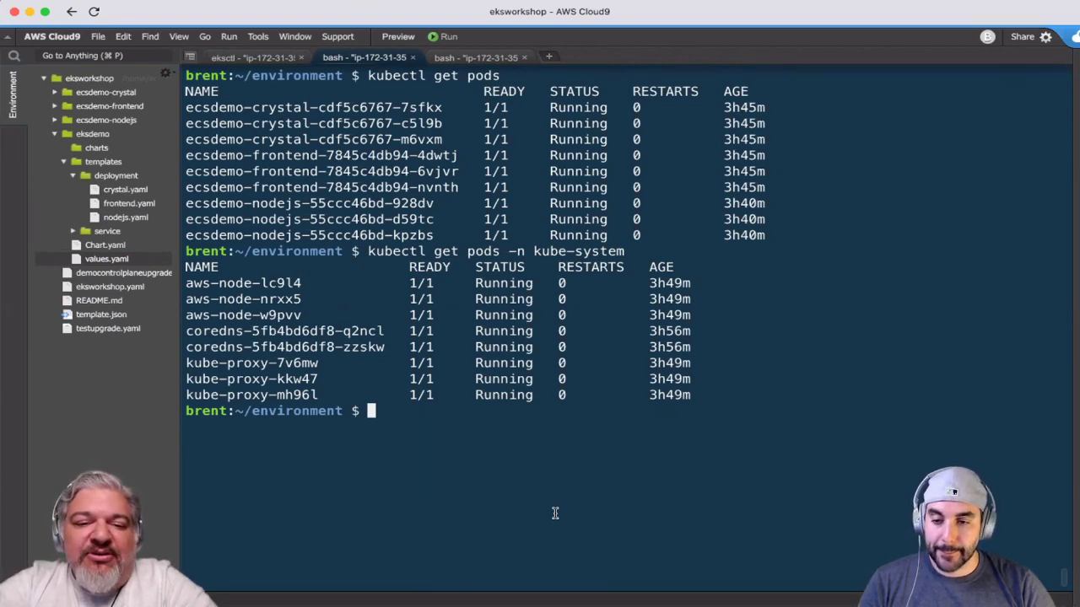
# Show the eksctl utils commands and examine the update-kube-proxy, update-aws-node and update-coredns entries.
pyautogui.write('eksctl ')
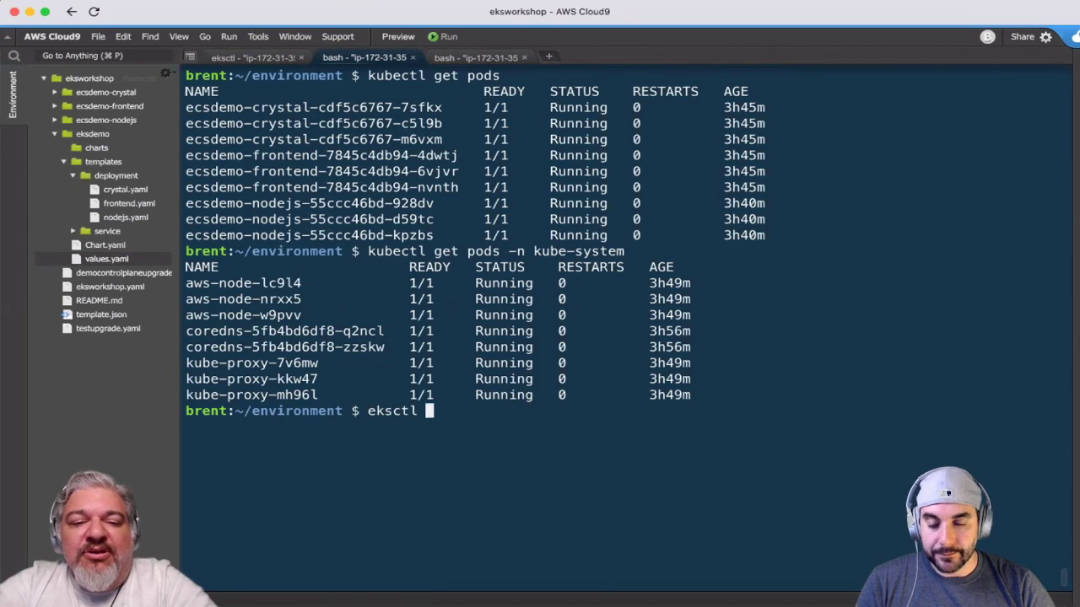
pyautogui.write('utils')
pyautogui.press('Return')
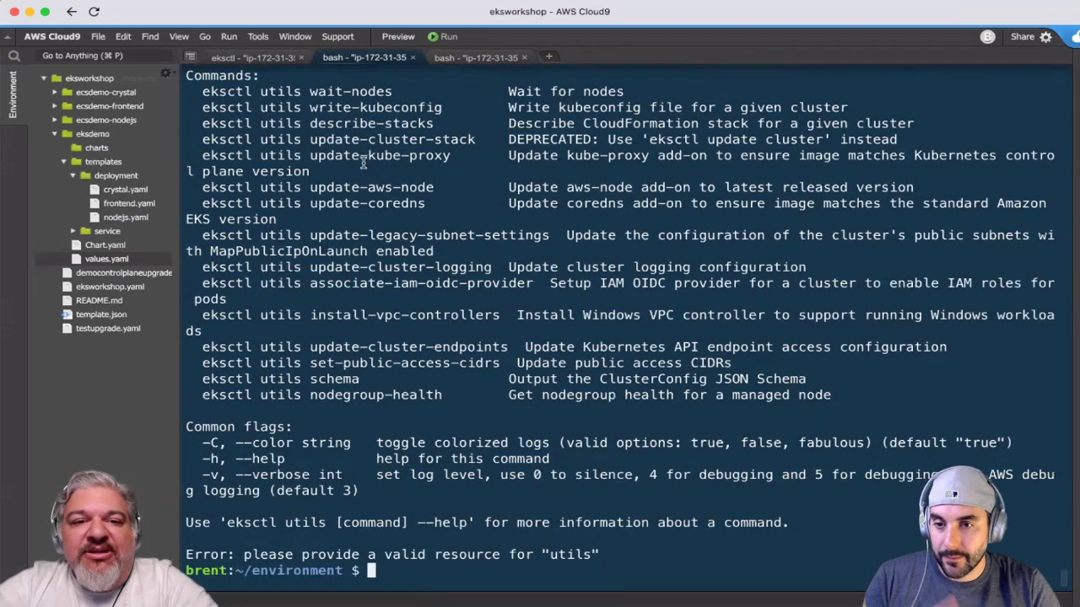
pyautogui.doubleClick(403, 155)
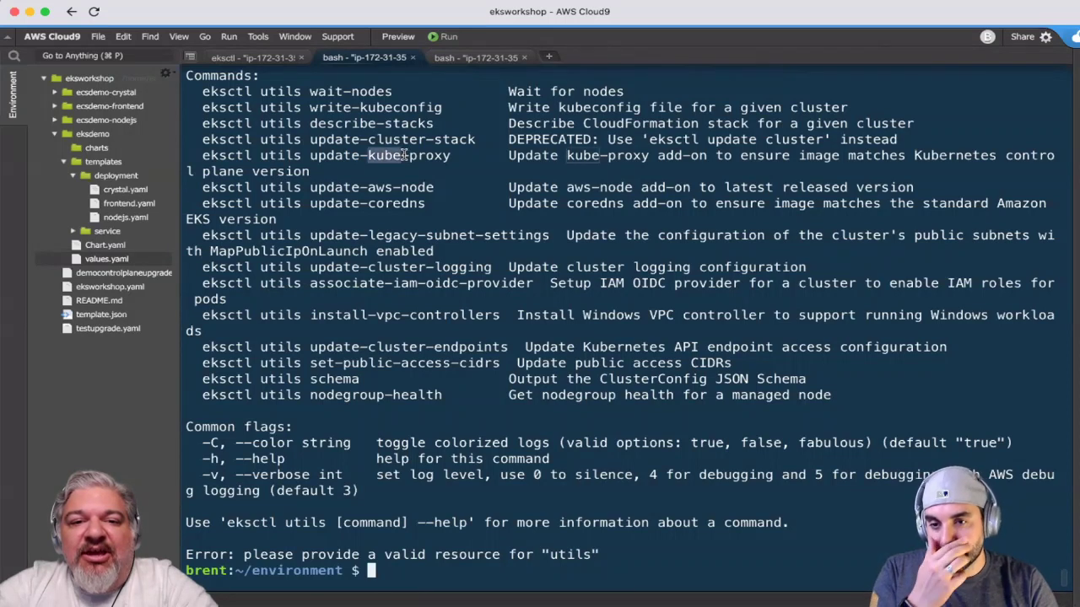
pyautogui.doubleClick(383, 186)
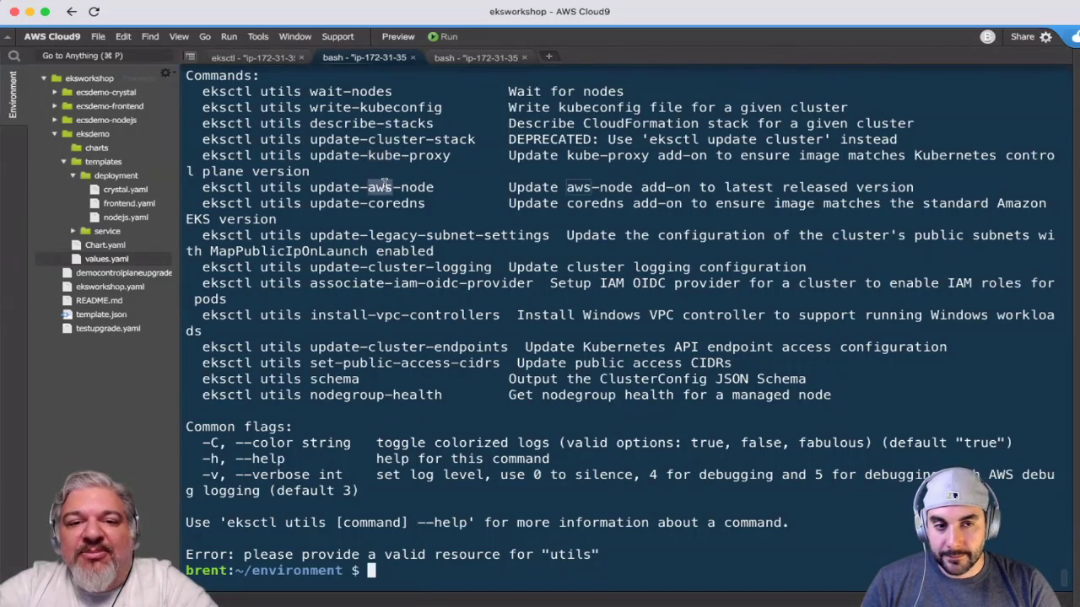
pyautogui.doubleClick(405, 202)
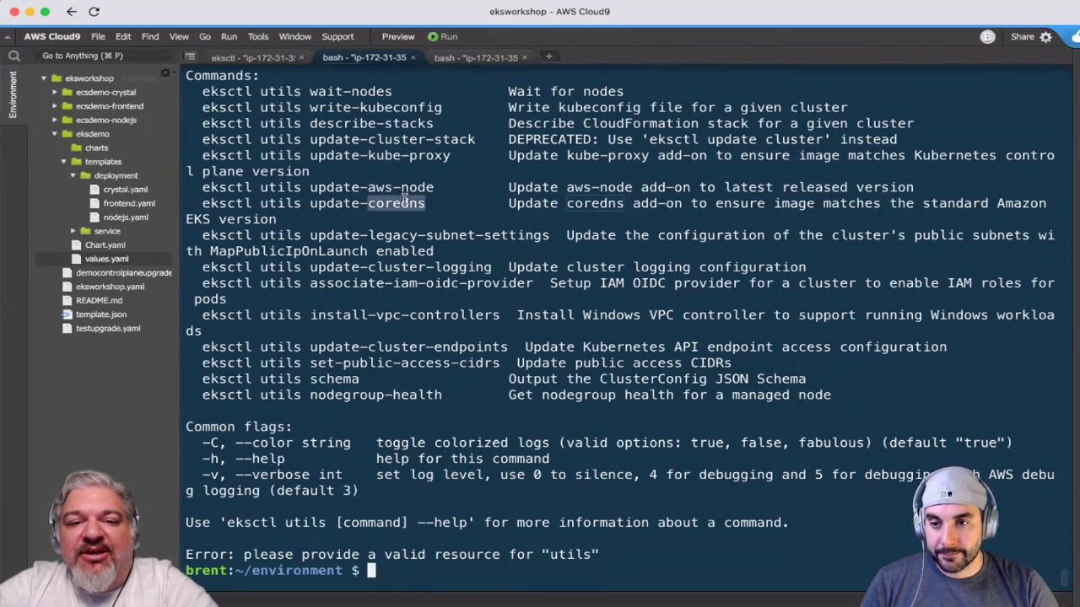
pyautogui.click(405, 200)
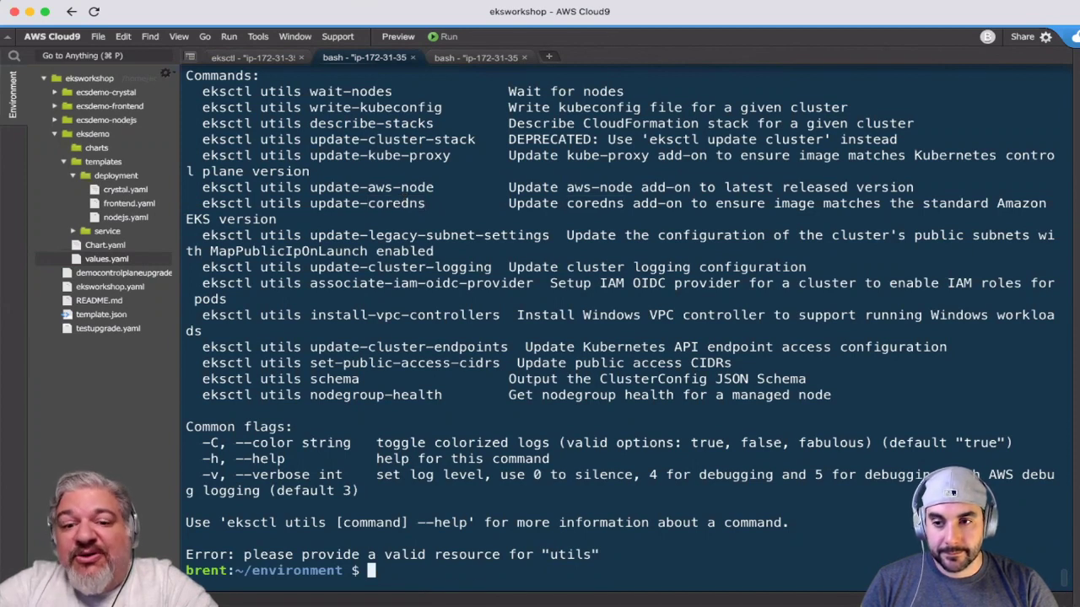
# Clear the screen and run eksctl utils update-kube-proxy --name=testupgrade to plan the kube-proxy update.
pyautogui.press('Up')
pyautogui.press('Up')
pyautogui.press('Down')
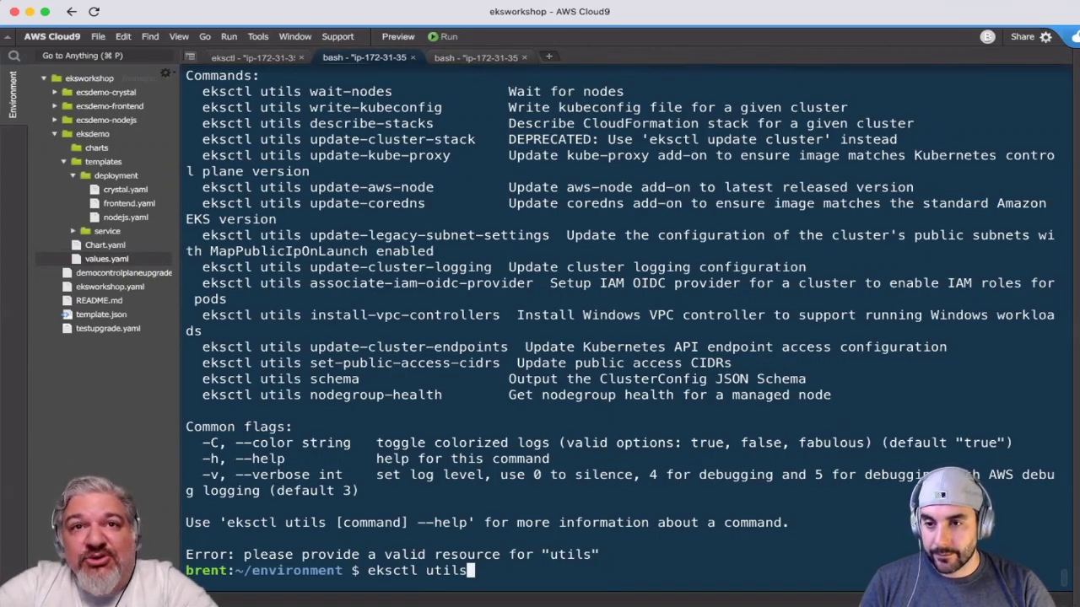
pyautogui.write('u')
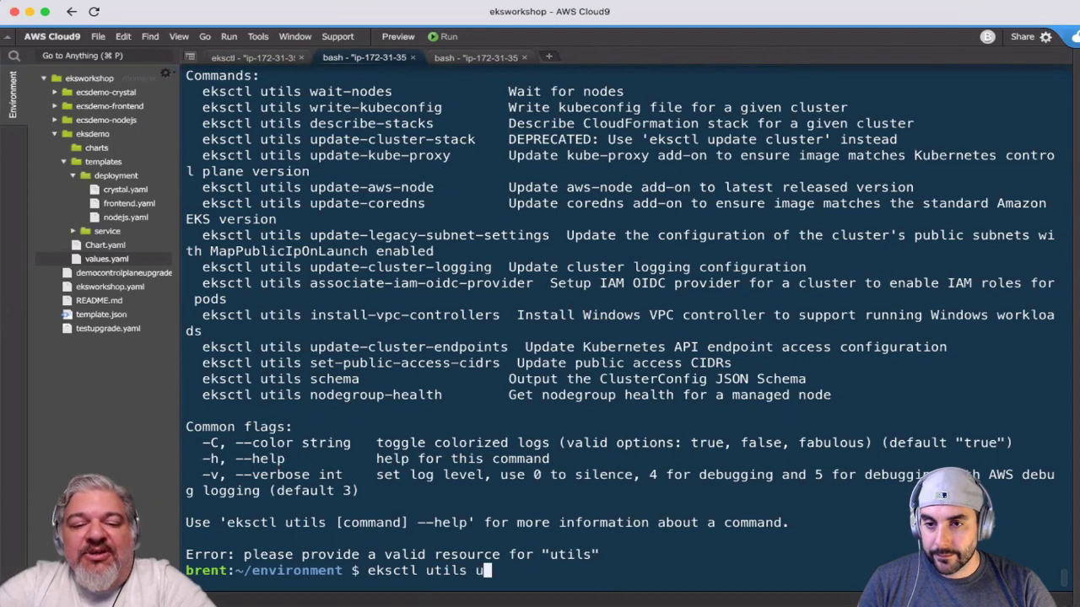
pyautogui.write('pdate-kube-br')
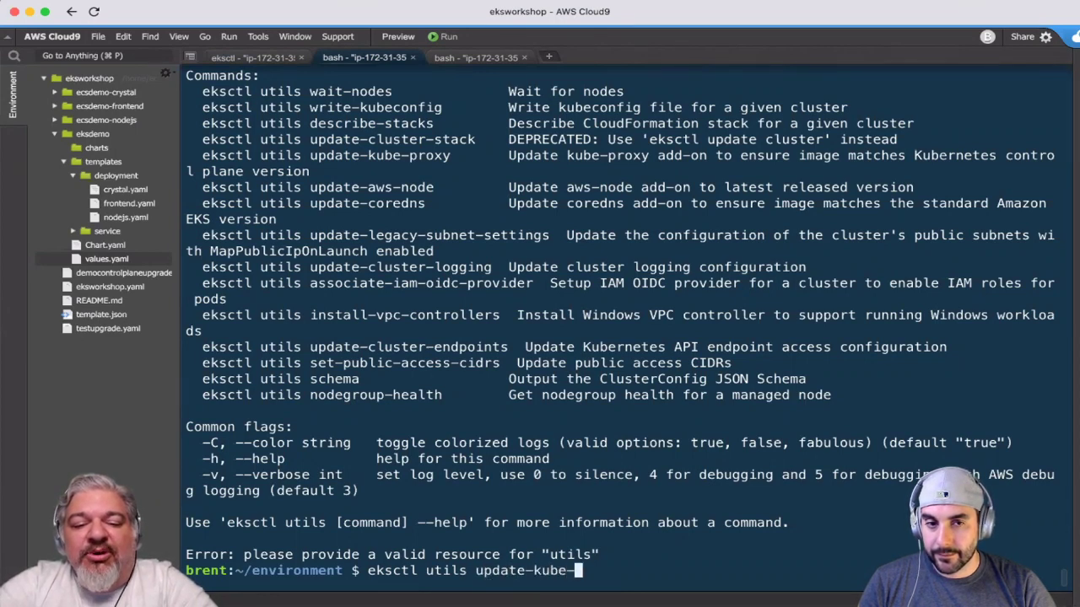
pyautogui.press('BackSpace')
pyautogui.press('BackSpace')
pyautogui.write('proxy')
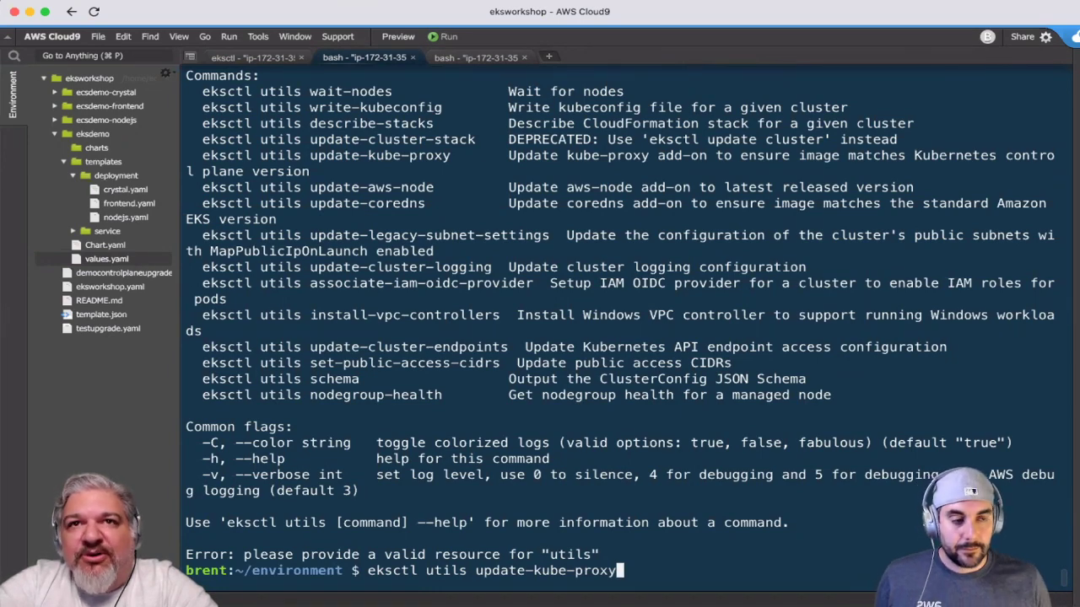
pyautogui.write(' --')
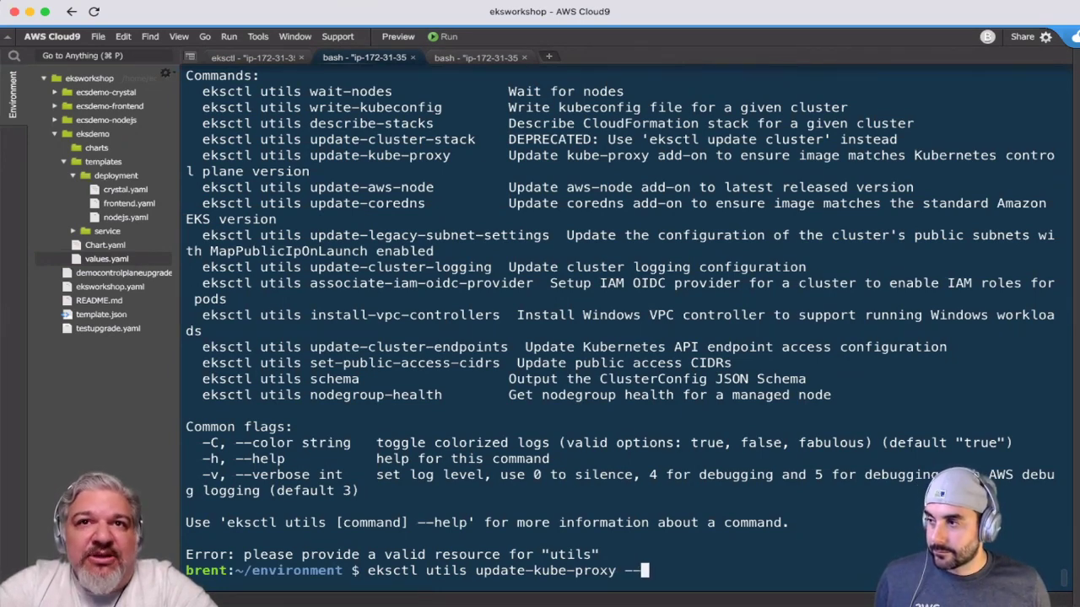
pyautogui.write('name=')
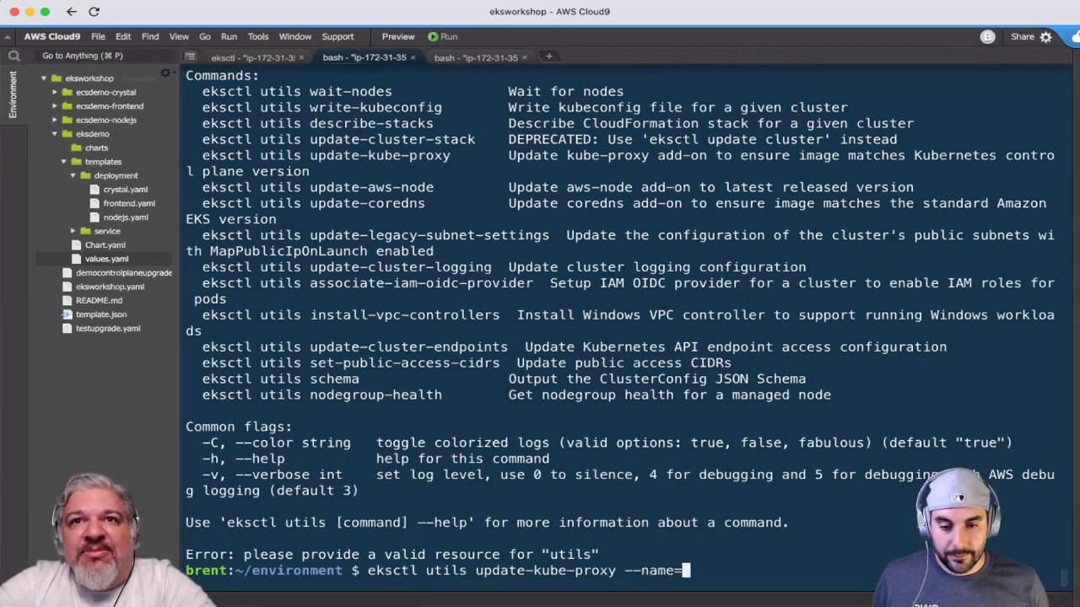
pyautogui.write('testupgrade')
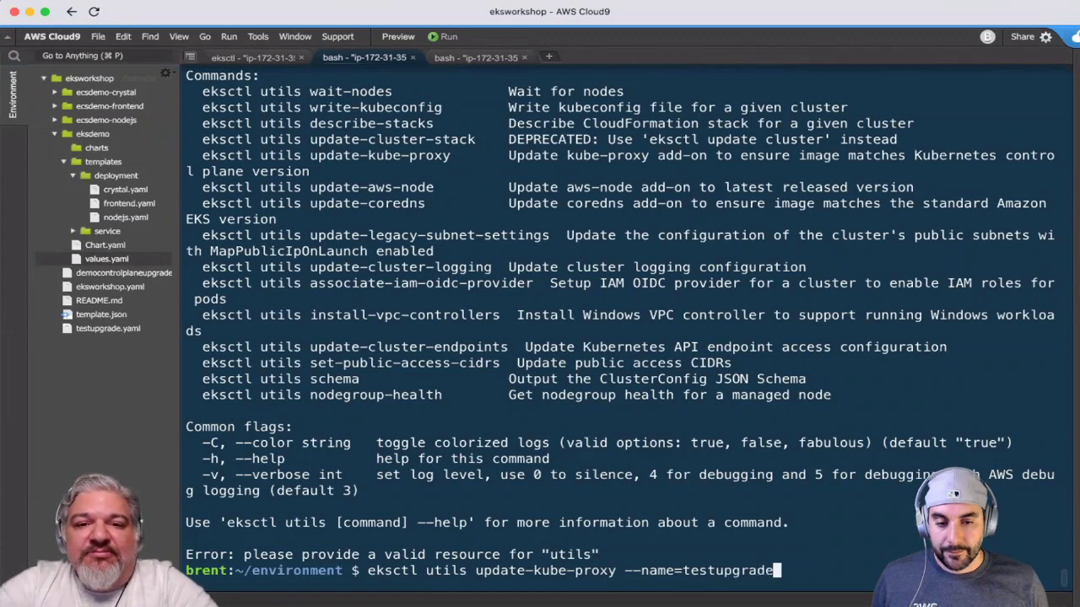
pyautogui.hotkey('ctrl', 'l')
pyautogui.press('Return')
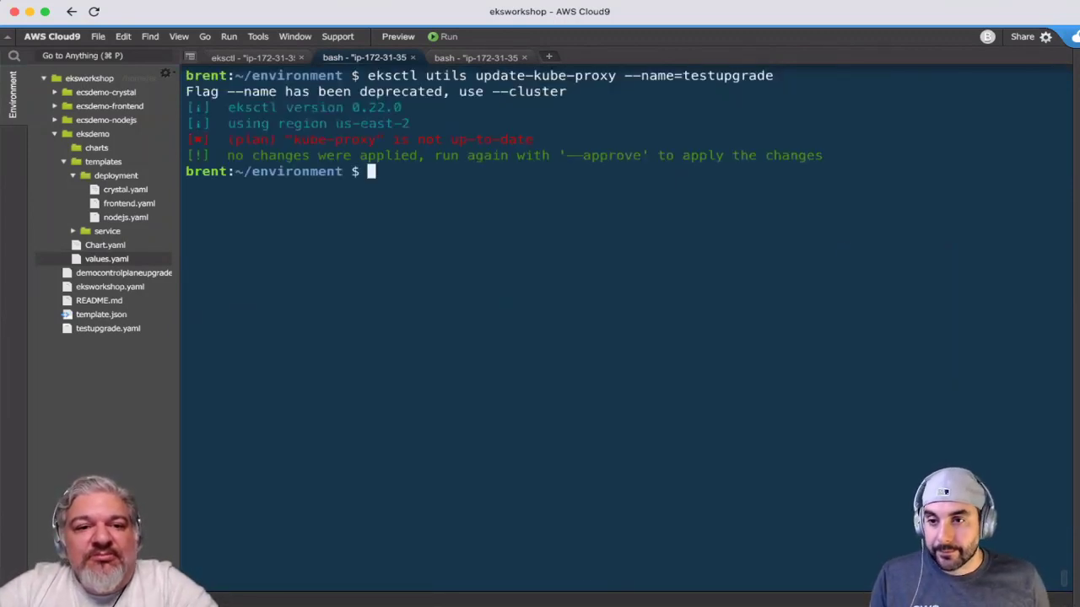
# Apply the kube-proxy update by running eksctl utils update-kube-proxy --name=testupgrade --approve.
pyautogui.press('Up')
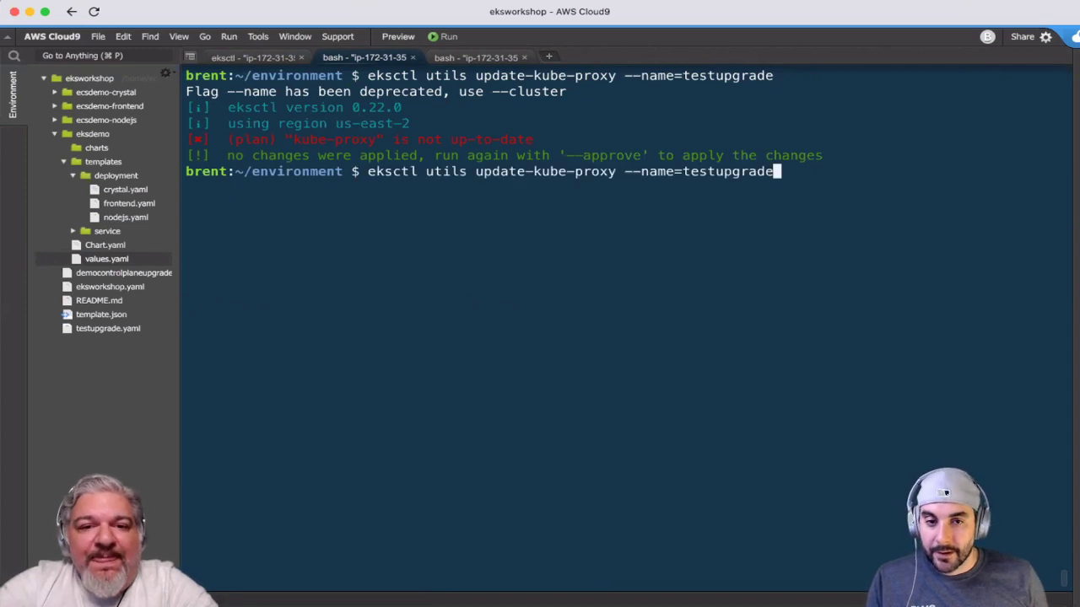
pyautogui.write('--')
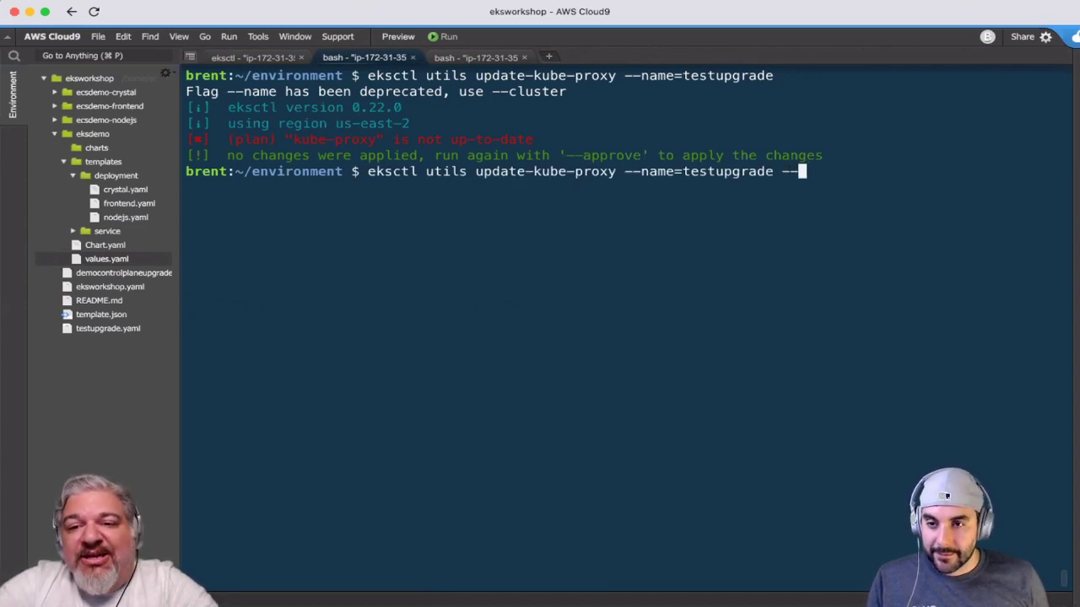
pyautogui.write('approve')
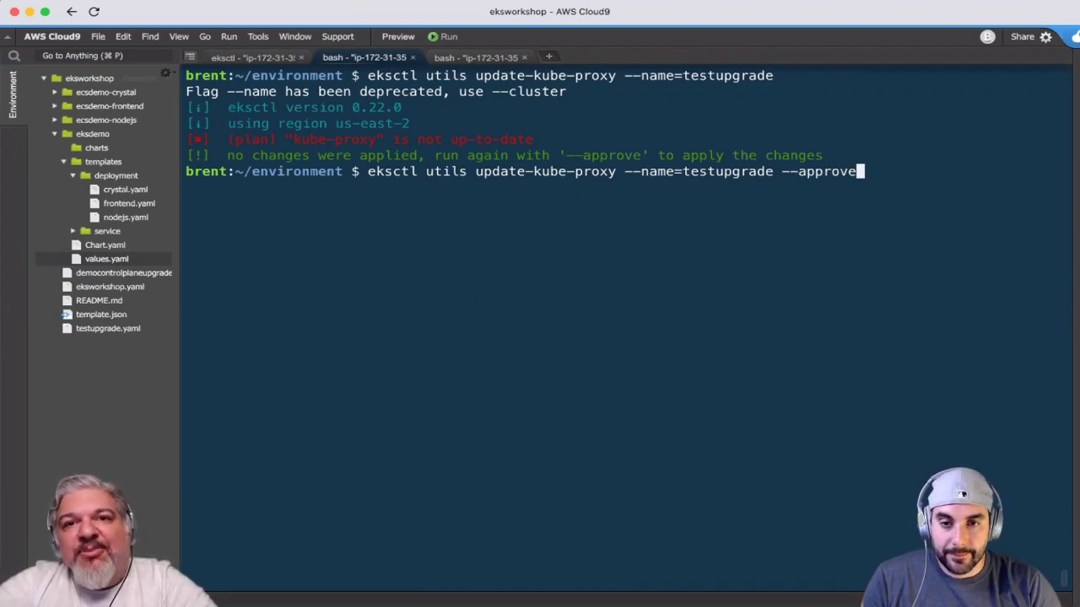
pyautogui.press('Return')
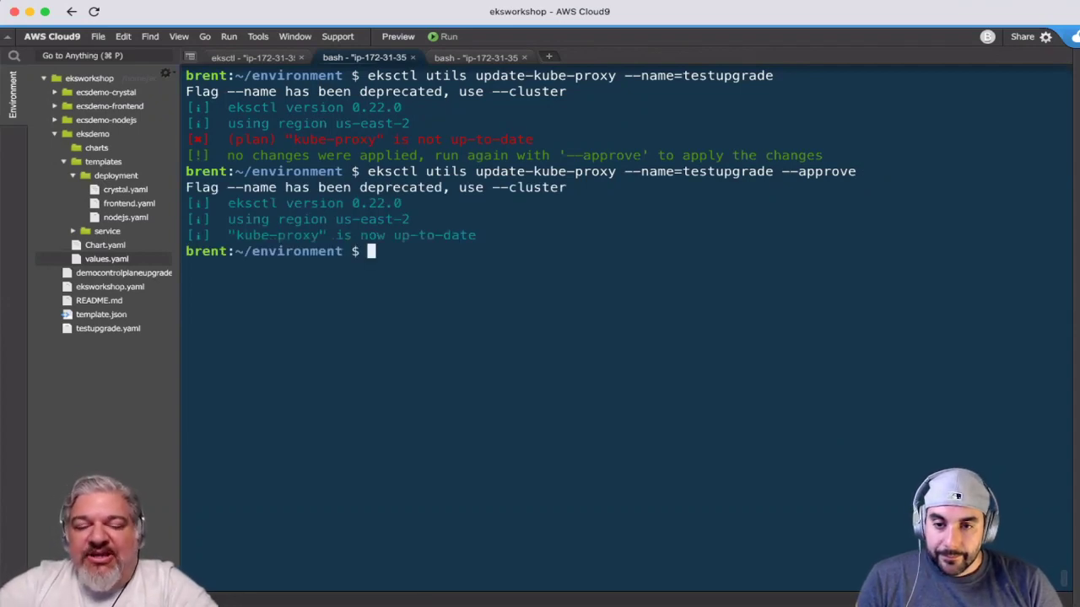
# List the system pods twice with kubectl get pods -n kube-system to check the kube-proxy rollout.
pyautogui.hotkey('ctrl', 'r')
pyautogui.write('kubec')
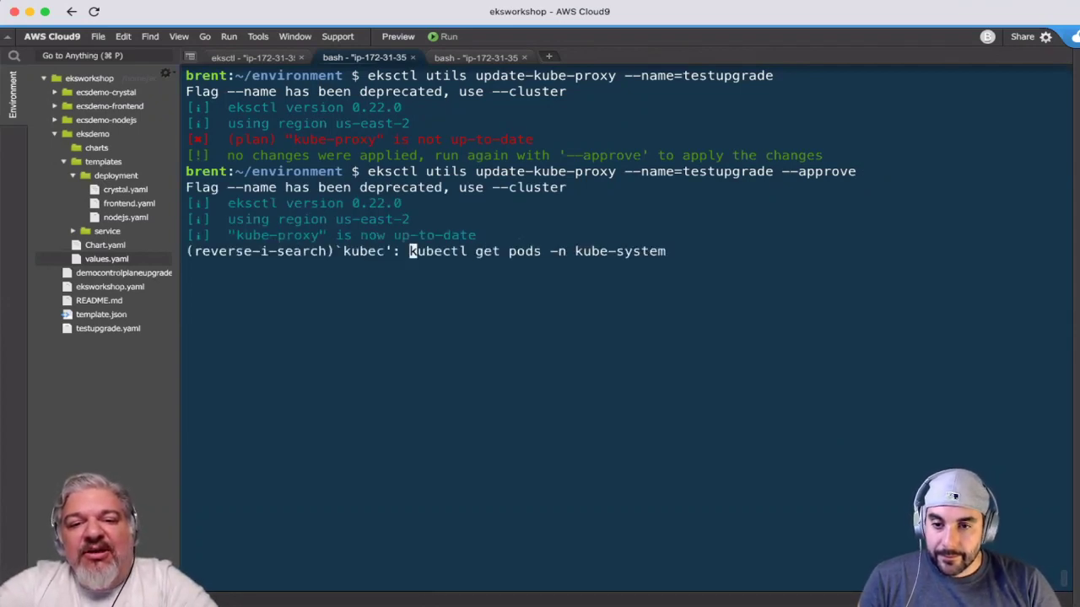
pyautogui.press('Return')
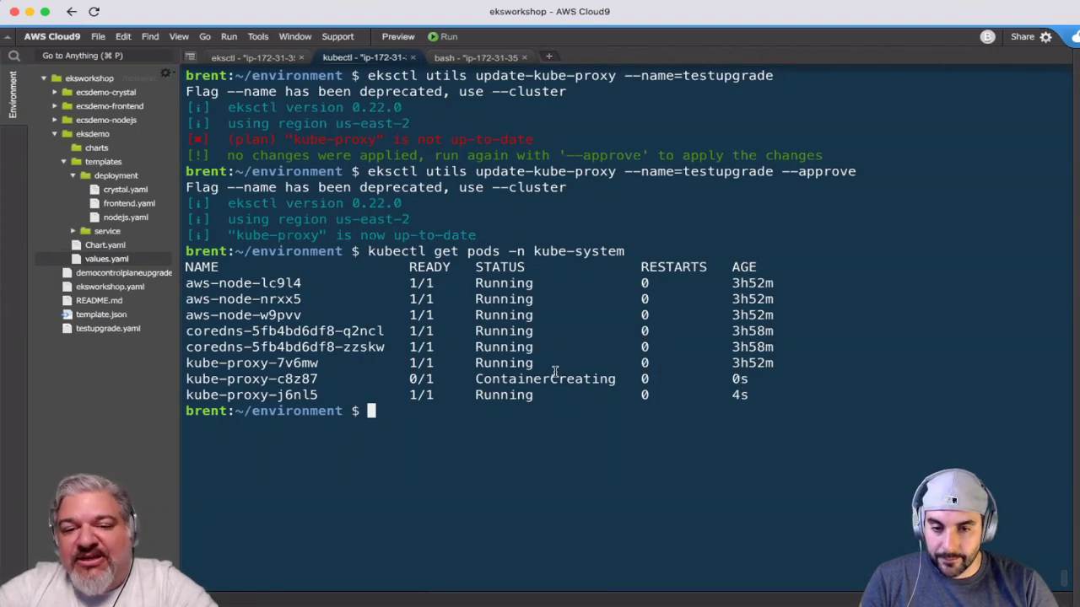
pyautogui.press('Up')
pyautogui.press('Return')
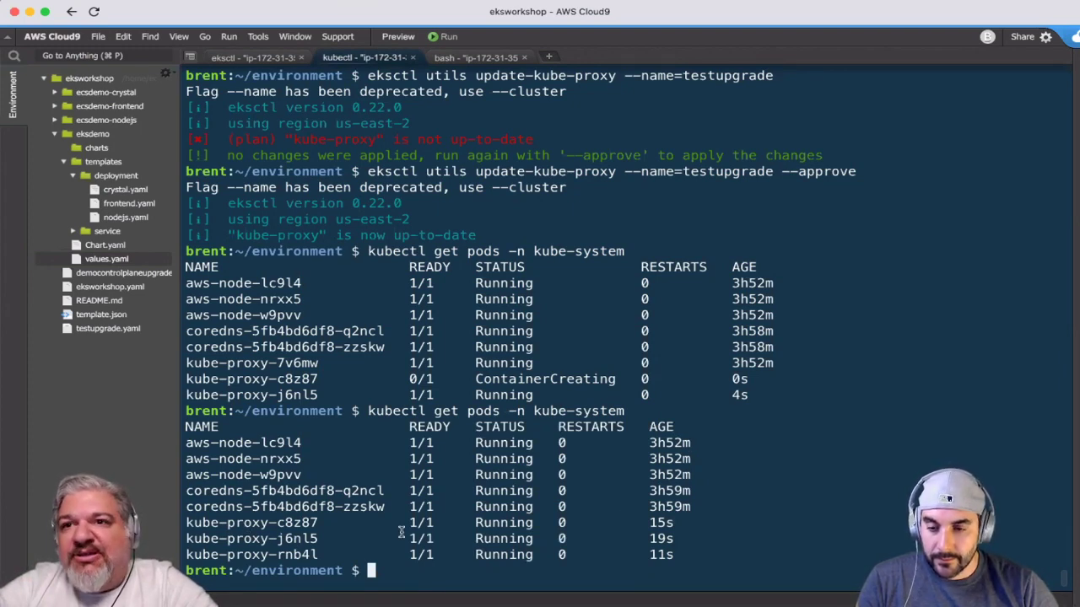
# Clear the screen and run eksctl utils update-aws-node --name=testupgrade to plan the aws-node update.
pyautogui.press('Up')
pyautogui.press('Up')
pyautogui.press('Up')
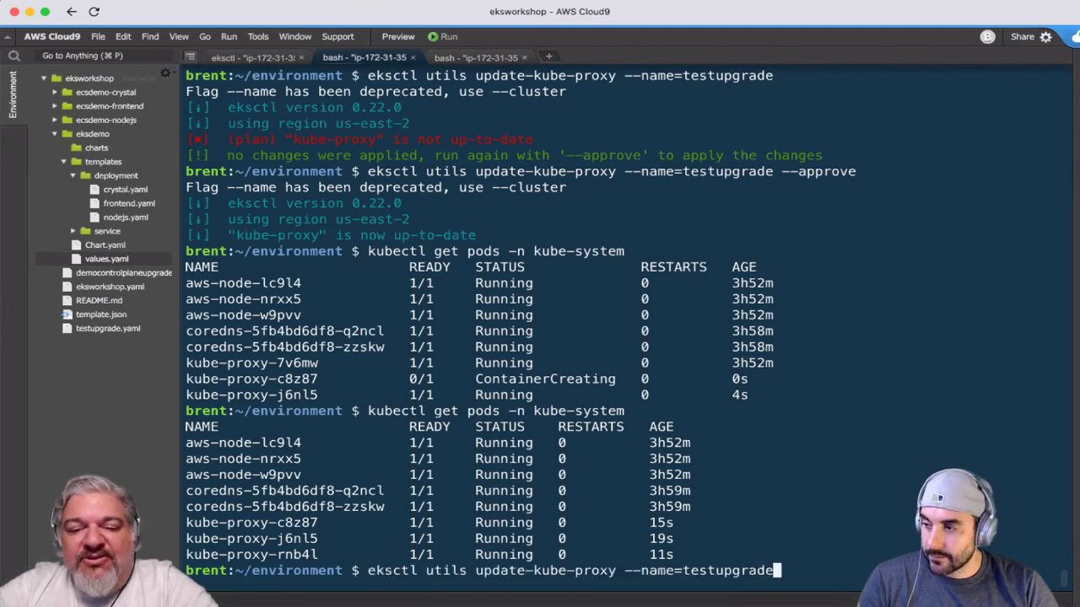
pyautogui.press('Left')
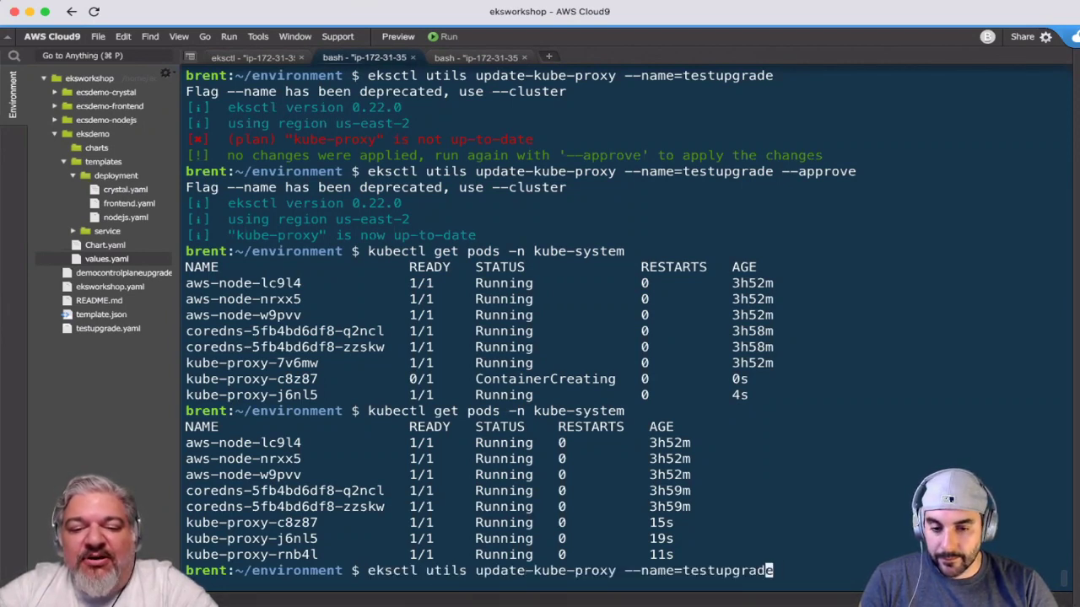
pyautogui.press('Left')
pyautogui.press('Left')
pyautogui.press('Left')
pyautogui.press('Left')
pyautogui.press('Left')
pyautogui.press('Left')
pyautogui.press('Left')
pyautogui.press('Left')
pyautogui.press('Left')
pyautogui.press('Left')
pyautogui.press('Left')
pyautogui.press('Left')
pyautogui.press('Left')
pyautogui.press('Left')
pyautogui.press('Left')
pyautogui.press('Left')
pyautogui.press('Left')
pyautogui.press('BackSpace')
pyautogui.press('BackSpace')
pyautogui.press('BackSpace')
pyautogui.press('BackSpace')
pyautogui.press('BackSpace')
pyautogui.press('BackSpace')
pyautogui.press('BackSpace')
pyautogui.press('BackSpace')
pyautogui.press('BackSpace')
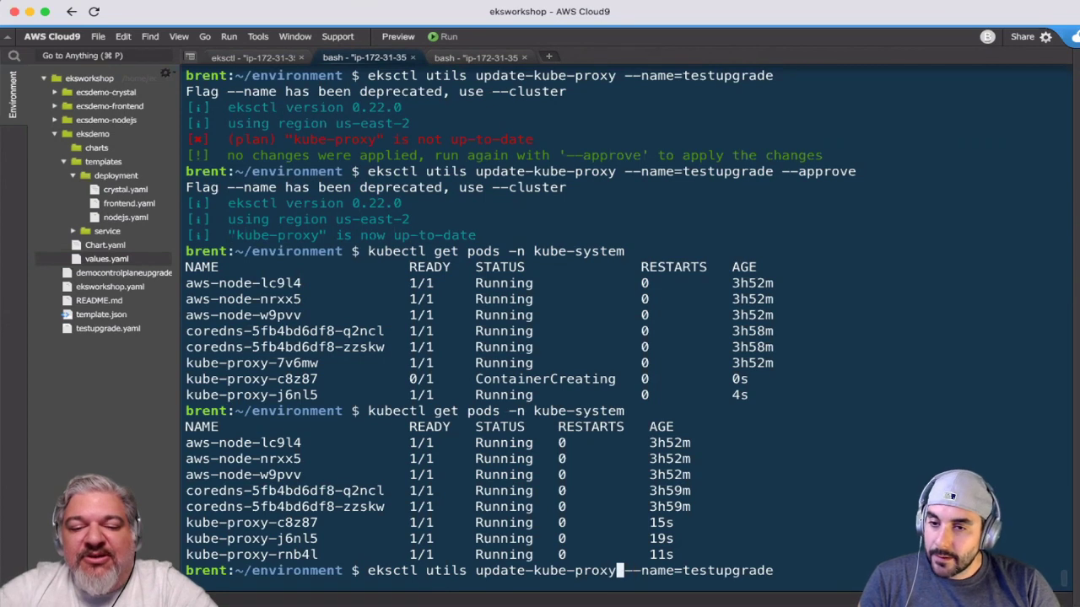
pyautogui.press('BackSpace')
pyautogui.press('BackSpace')
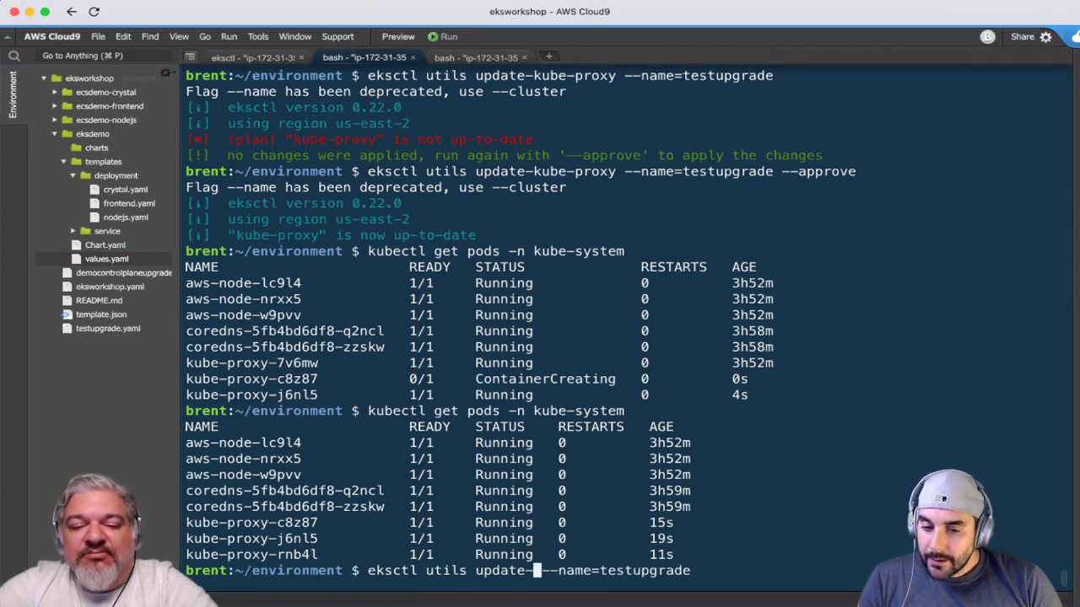
pyautogui.write('aws-node')
pyautogui.hotkey('ctrl', 'l')
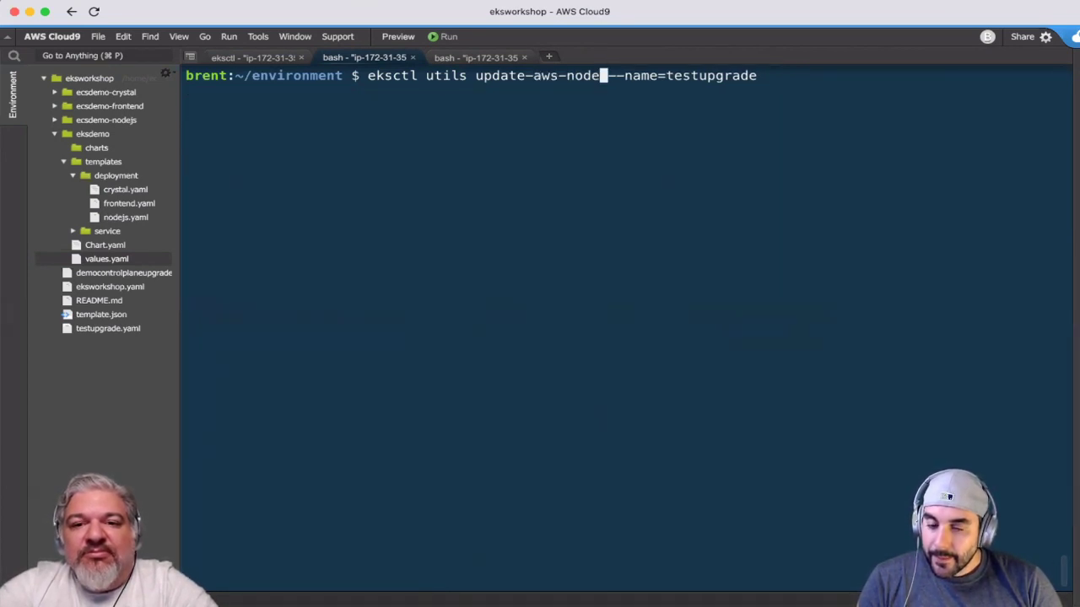
pyautogui.press('Return')
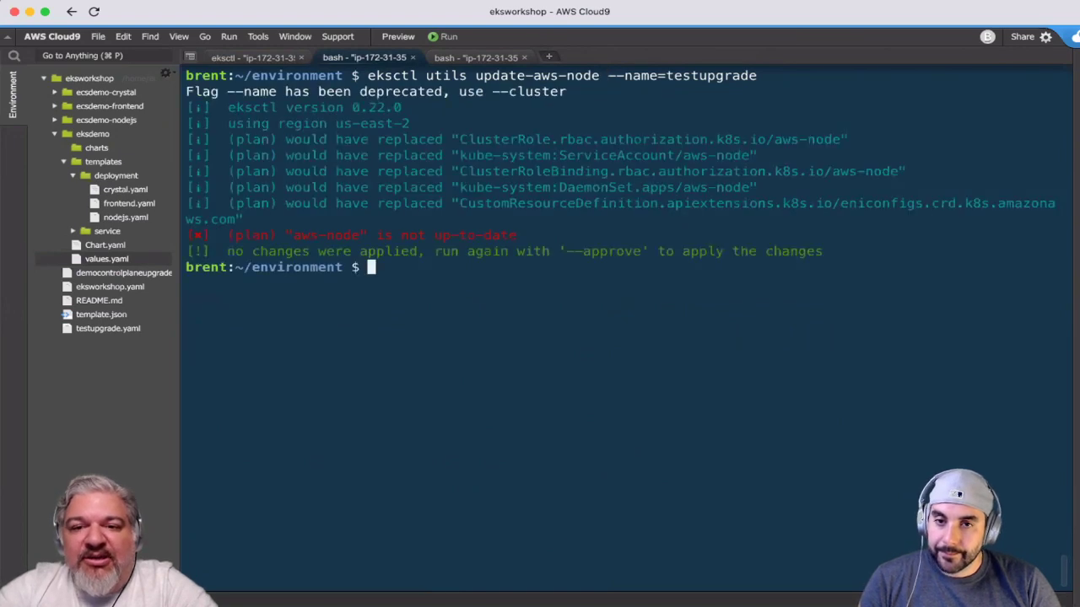
# Apply the aws-node update by running eksctl utils update-aws-node --name=testupgrade --approve.
pyautogui.press('Up')
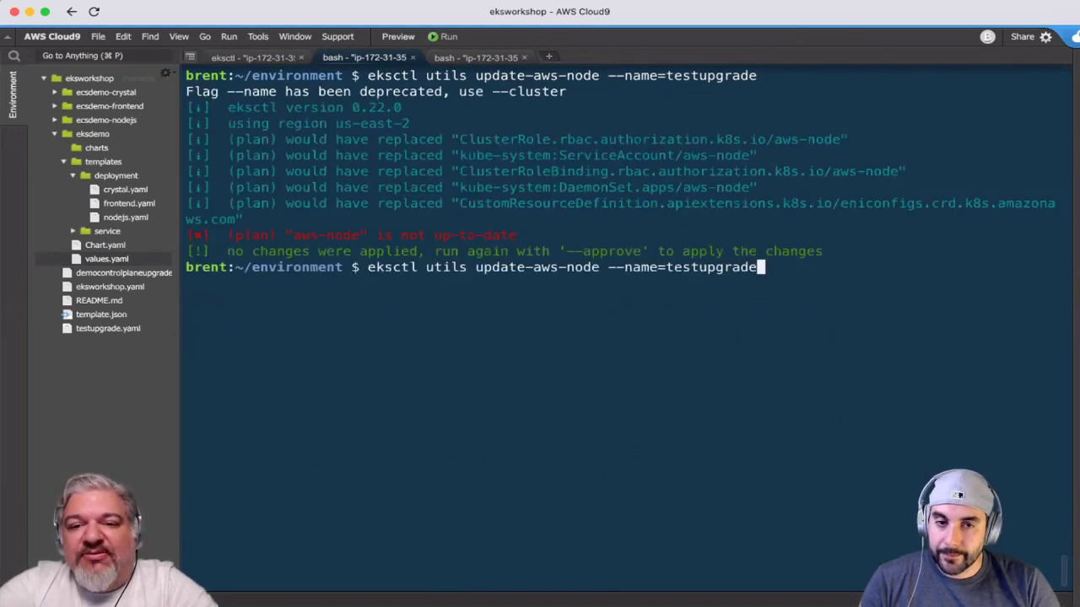
pyautogui.write('--aopr')
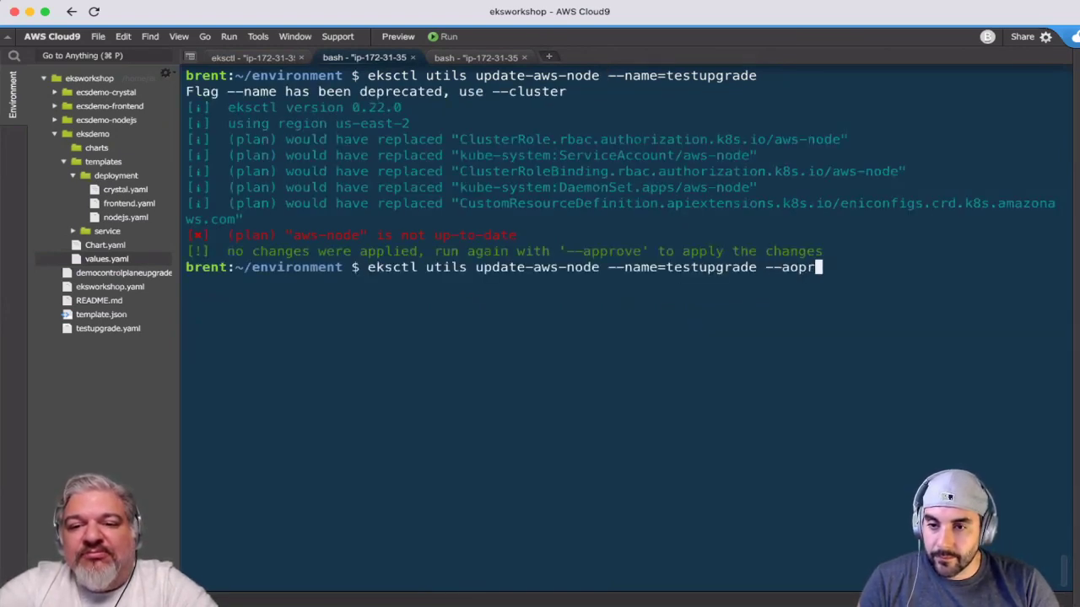
pyautogui.press('BackSpace')
pyautogui.press('BackSpace')
pyautogui.press('BackSpace')
pyautogui.write('pprove')
pyautogui.press('Return')
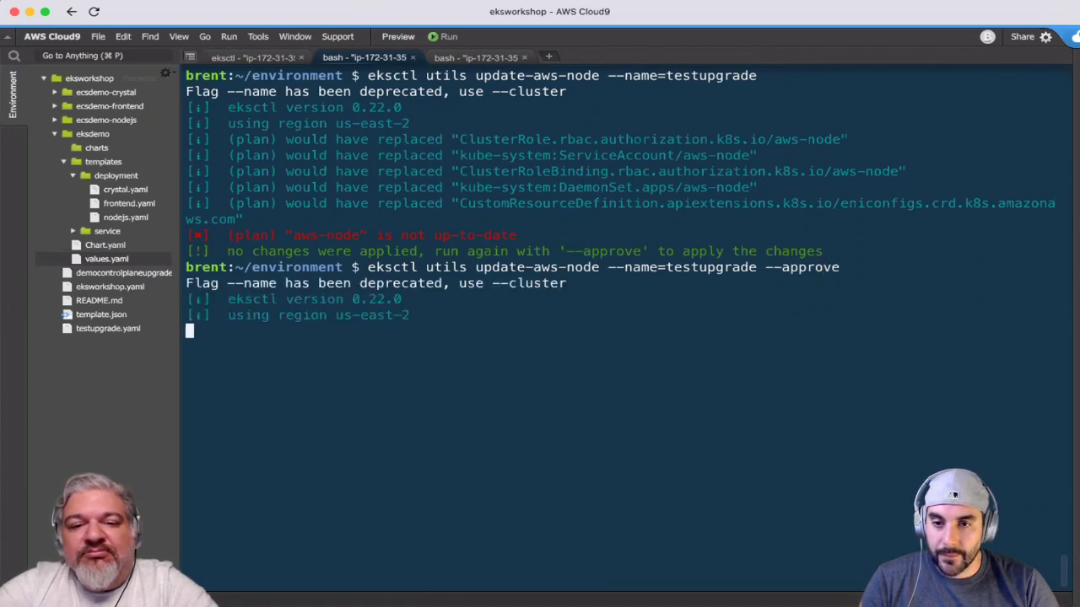
# Update CoreDNS directly by running eksctl utils update-coredns --name=testupgrade --approve.
pyautogui.press('Up')
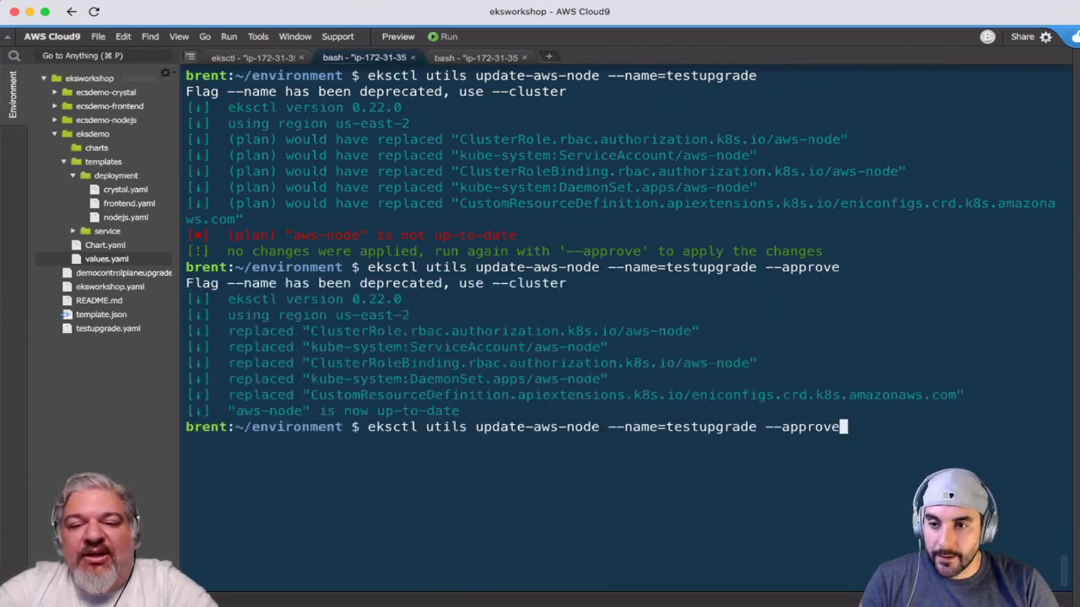
pyautogui.press('Left')
pyautogui.press('Left')
pyautogui.press('Left')
pyautogui.press('Left')
pyautogui.press('Left')
pyautogui.press('Left')
pyautogui.press('Left')
pyautogui.press('Left')
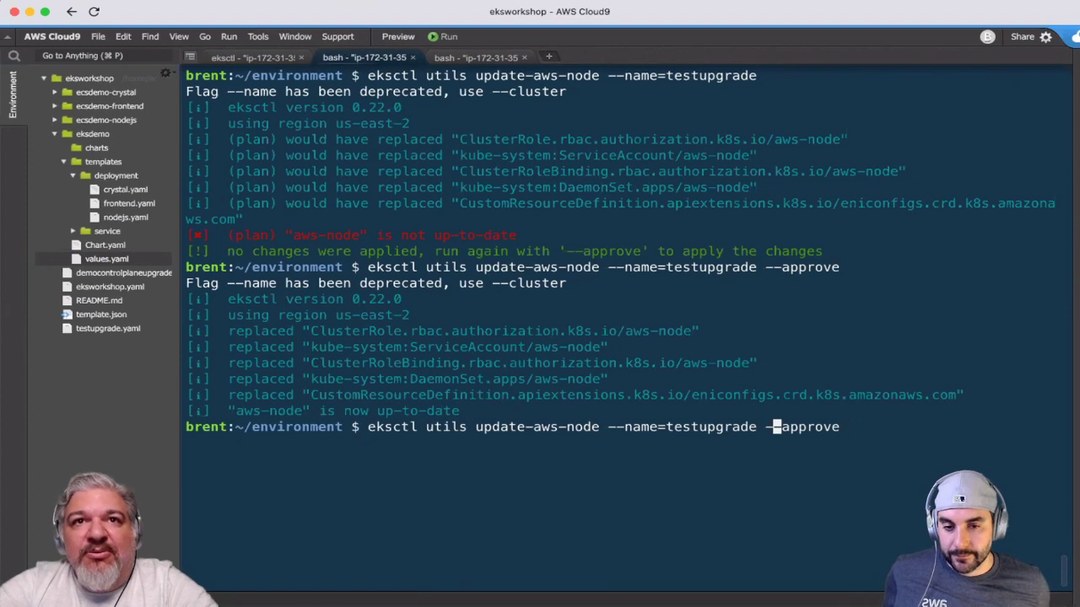
pyautogui.press('Left')
pyautogui.press('Left')
pyautogui.press('Left')
pyautogui.press('Left')
pyautogui.press('Left')
pyautogui.press('Left')
pyautogui.press('Left')
pyautogui.press('Left')
pyautogui.press('Left')
pyautogui.press('Left')
pyautogui.press('Left')
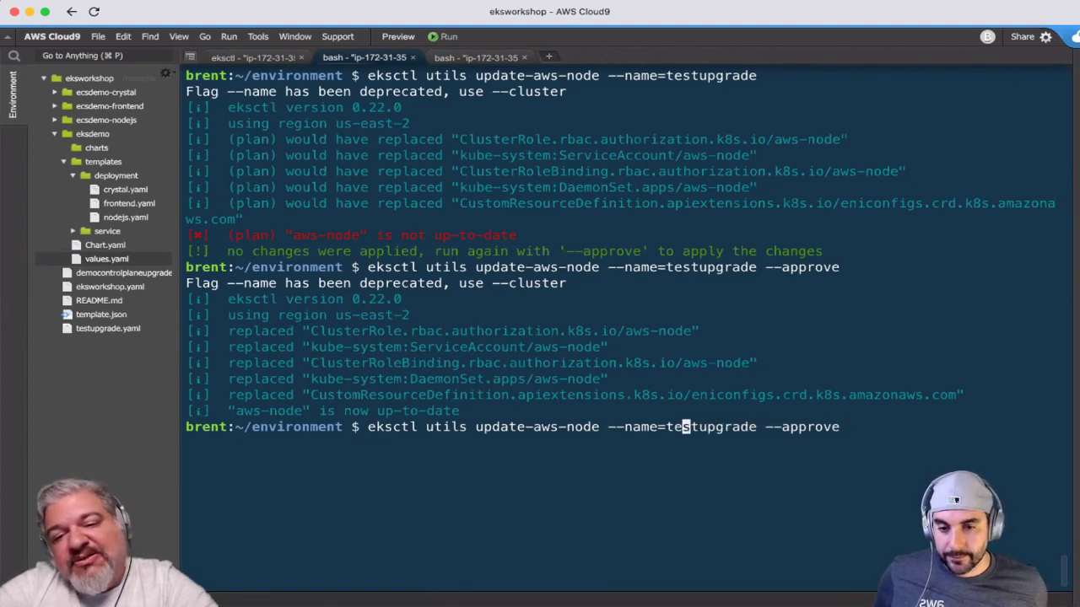
pyautogui.press('Left')
pyautogui.press('Left')
pyautogui.press('Left')
pyautogui.press('Left')
pyautogui.press('Left')
pyautogui.press('Left')
pyautogui.press('Left')
pyautogui.press('Left')
pyautogui.press('Left')
pyautogui.press('Left')
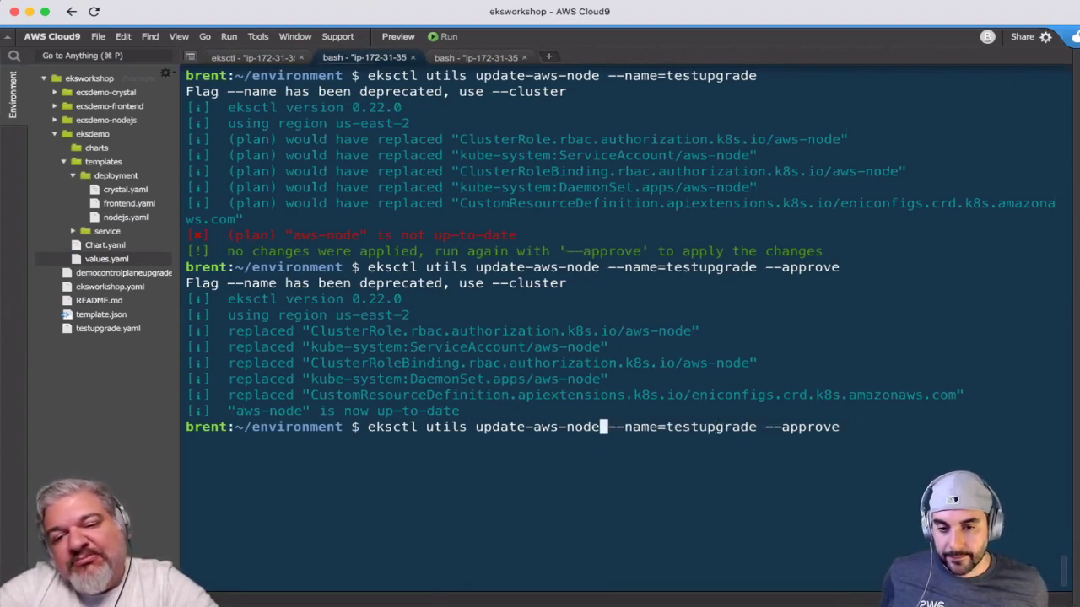
pyautogui.press('BackSpace')
pyautogui.press('BackSpace')
pyautogui.press('BackSpace')
pyautogui.press('BackSpace')
pyautogui.press('BackSpace')
pyautogui.press('BackSpace')
pyautogui.press('BackSpace')
pyautogui.press('BackSpace')
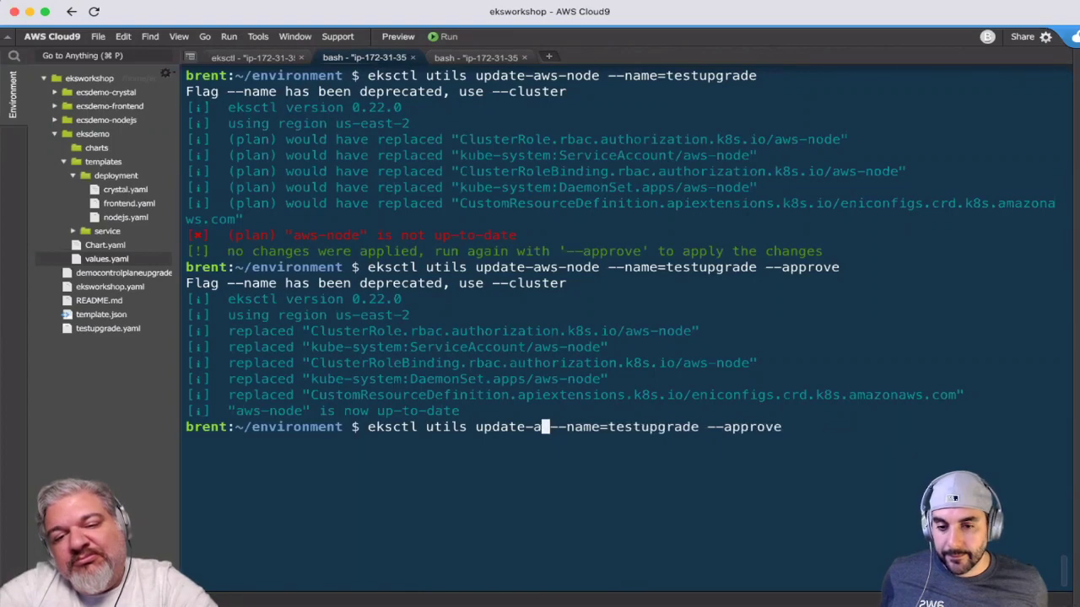
pyautogui.write('coredns')
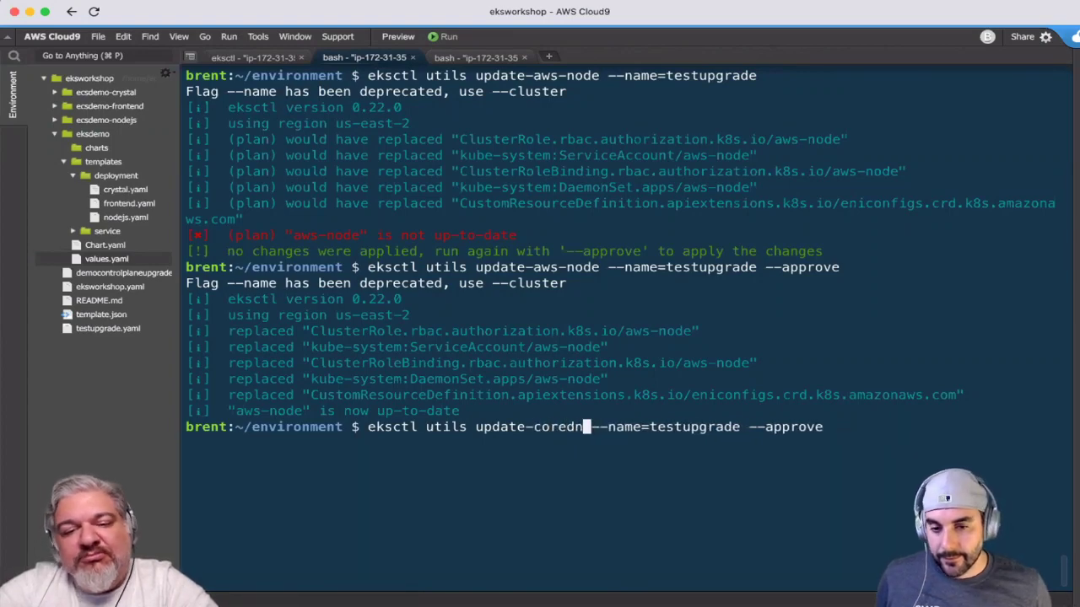
pyautogui.press('Return')
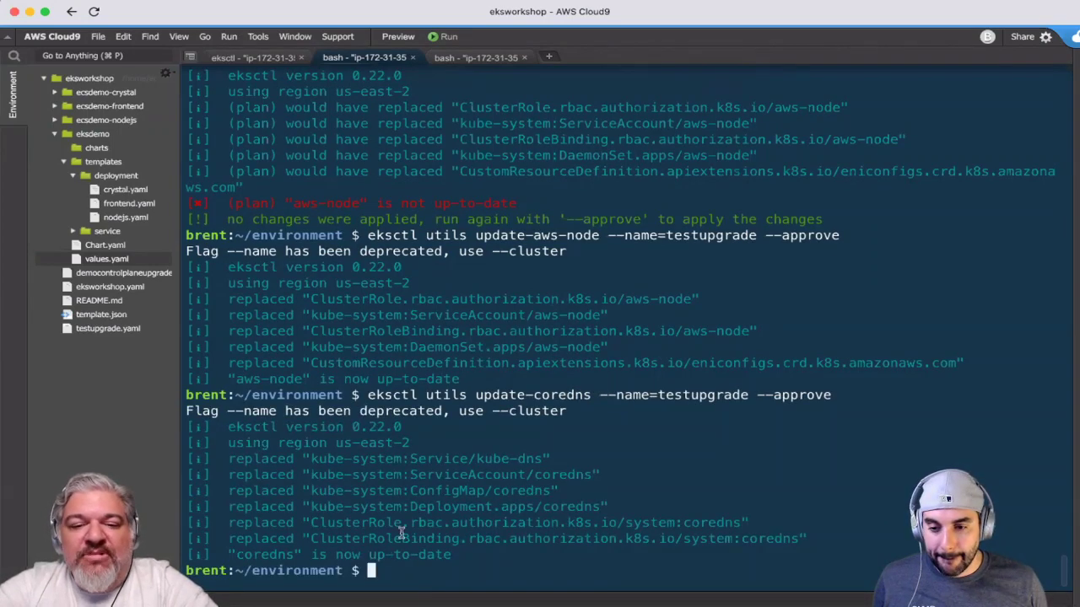
# On a cleared screen, list the system pods and watch them with kubectl get pods -n kube-system -w.
pyautogui.hotkey('ctrl', 'r')
pyautogui.write('get')
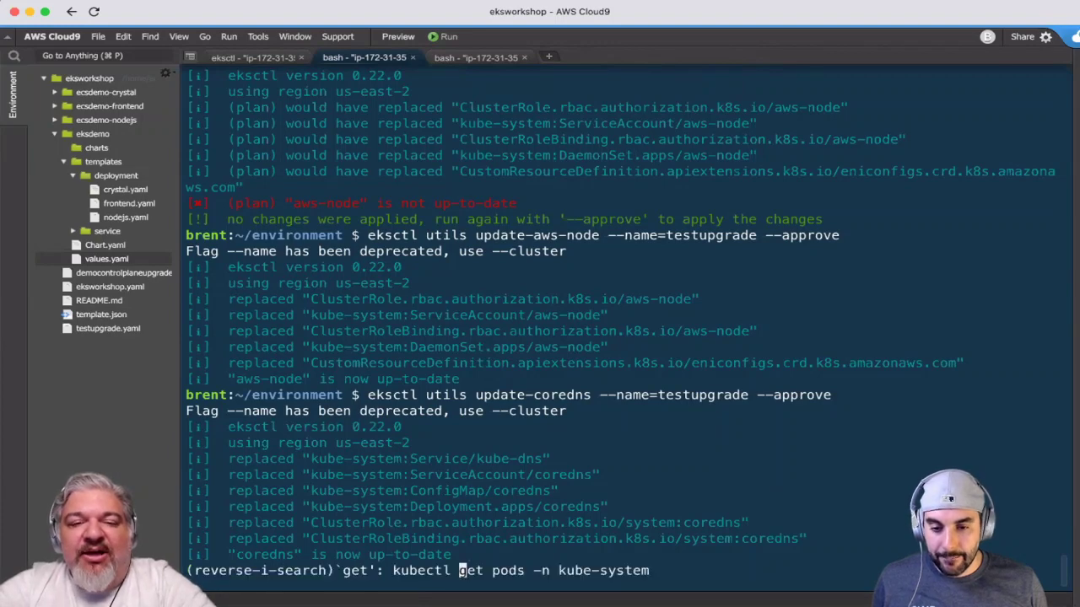
pyautogui.hotkey('ctrl', 'l')
pyautogui.press('Return')
pyautogui.press('Up')
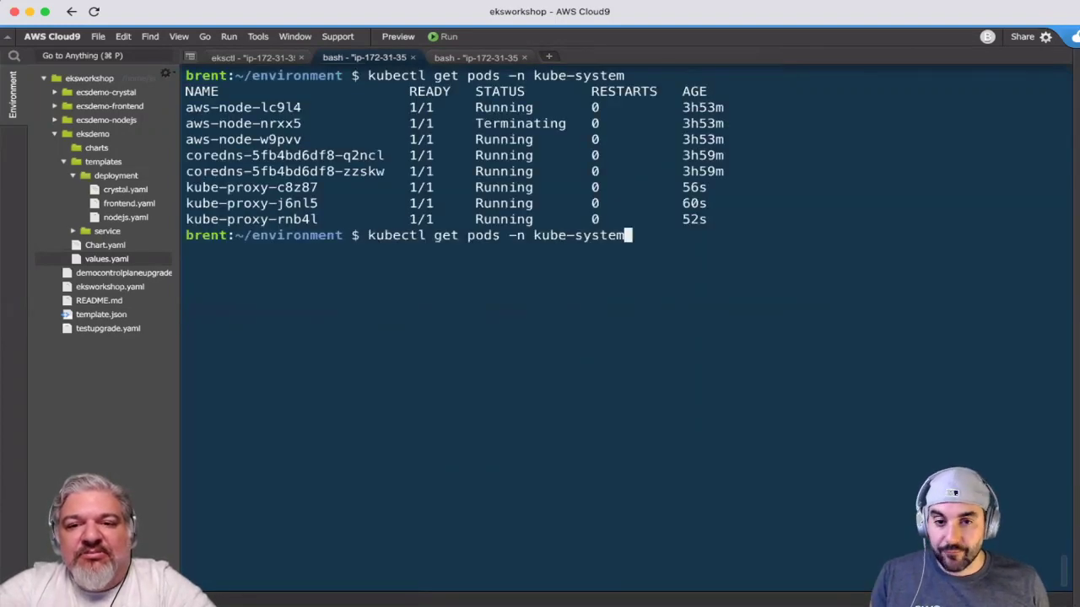
pyautogui.write('-w')
pyautogui.press('Return')
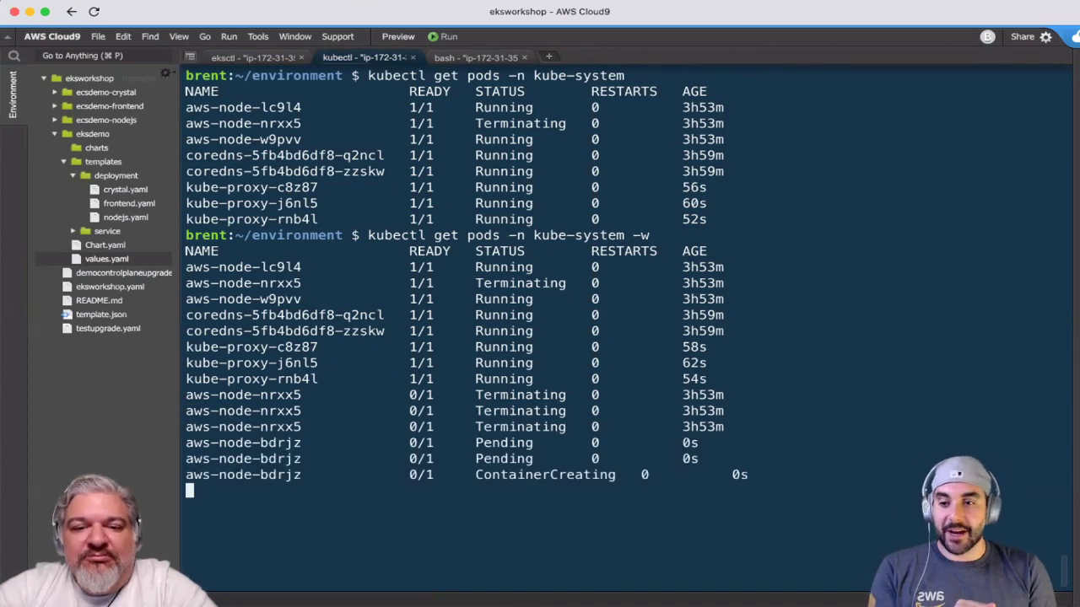
# Check the ExampleApp page in the browser, and return to the Cloud9 terminal to stop the pod watch.
pyautogui.press('super+Tab')
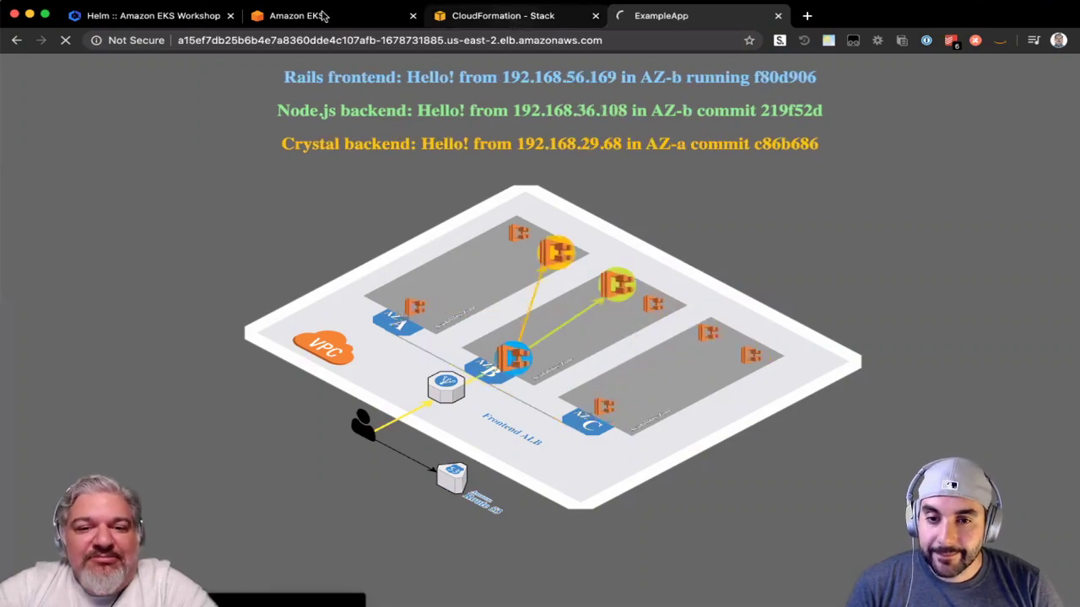
pyautogui.press('super+Tab')
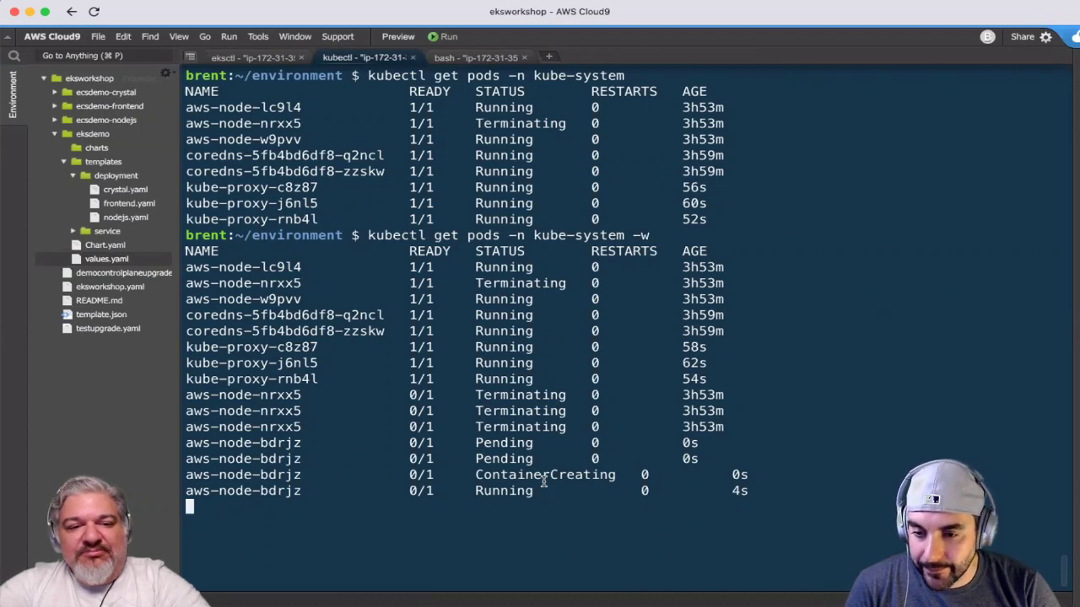
pyautogui.hotkey('ctrl', 'c')
# Clear the screen and run kubectl get pods -n kube-system twice to check the aws-node pod replacement.
pyautogui.press('Up')
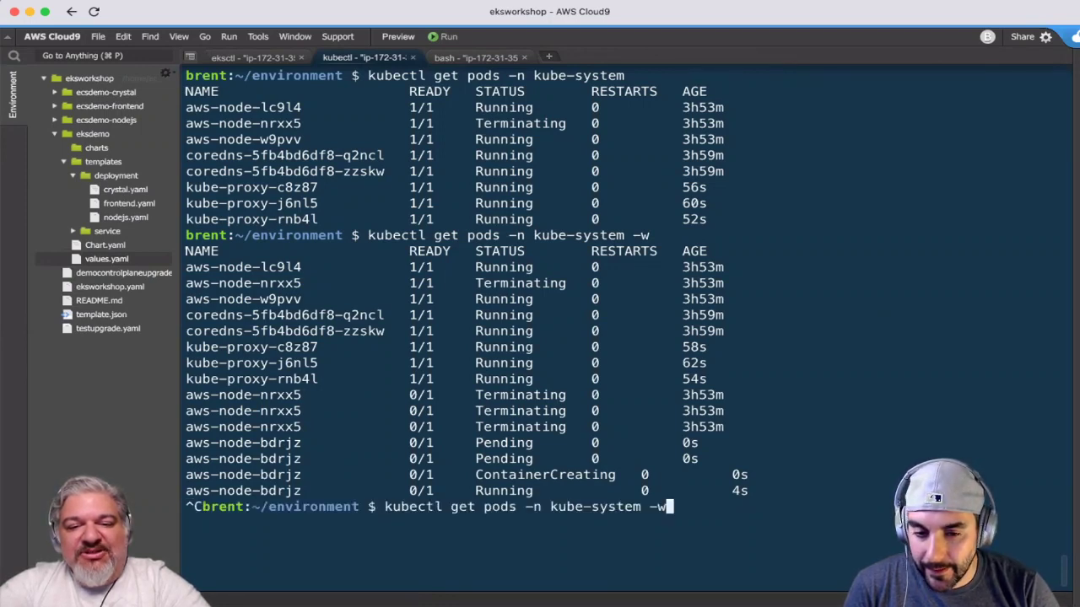
pyautogui.press('BackSpace')
pyautogui.press('BackSpace')
pyautogui.press('BackSpace')
pyautogui.hotkey('ctrl', 'l')
pyautogui.press('Return')
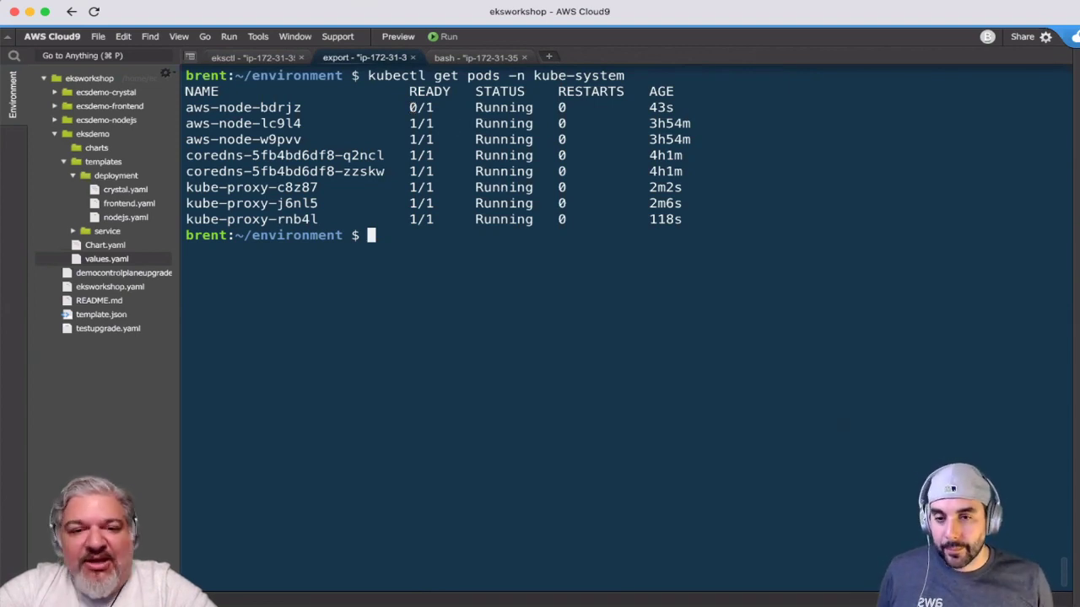
pyautogui.press('Up')
pyautogui.press('Return')
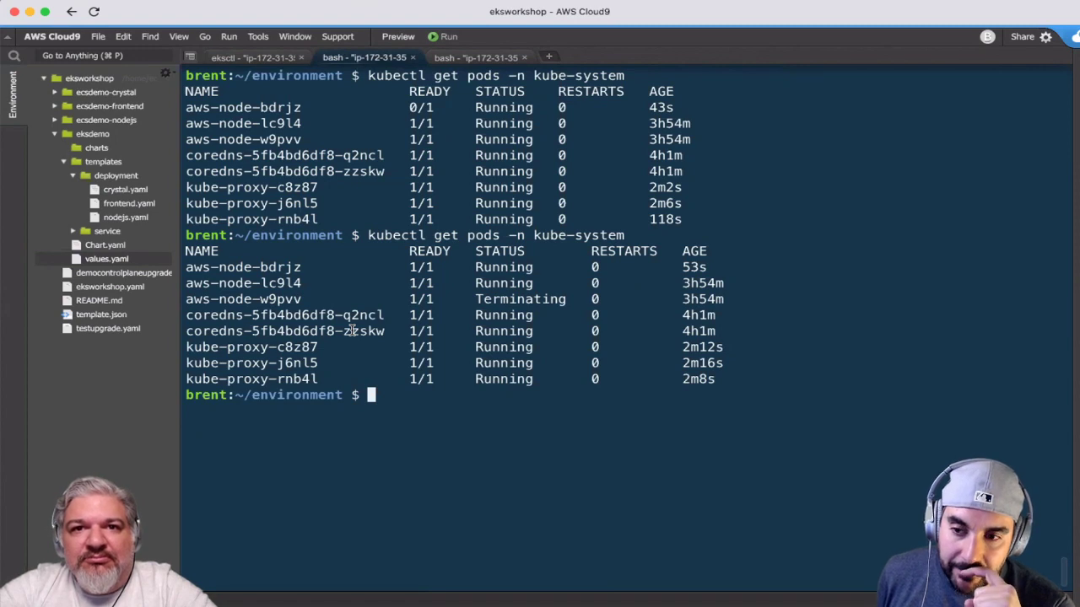
# Watch the rollout with kubectl get pods -n kube-system -w, stop the watch and clear the terminal.
pyautogui.press('Up')
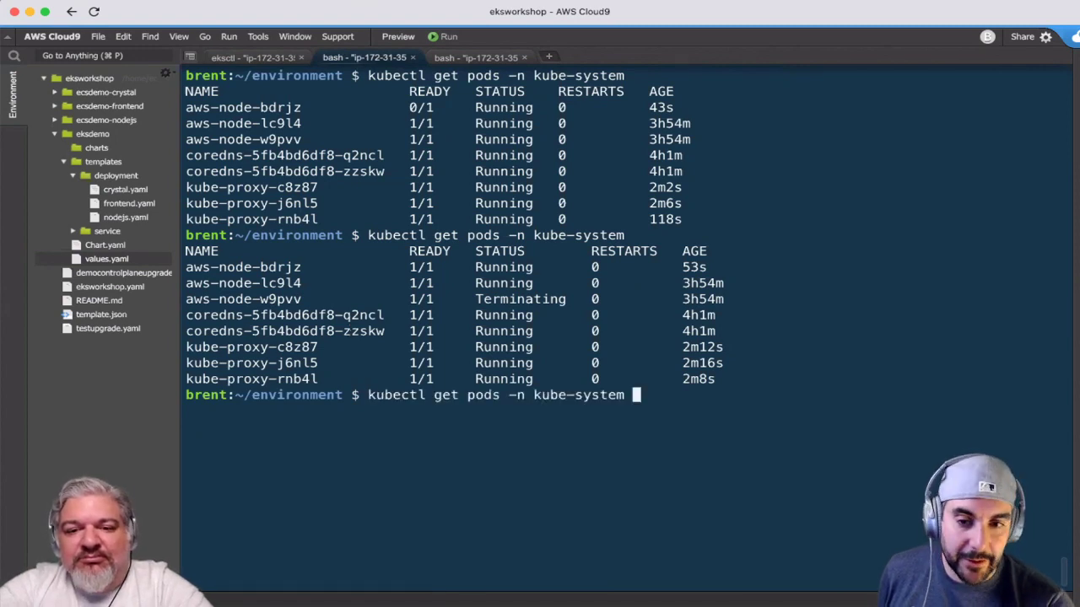
pyautogui.write('-w')
pyautogui.press('Return')
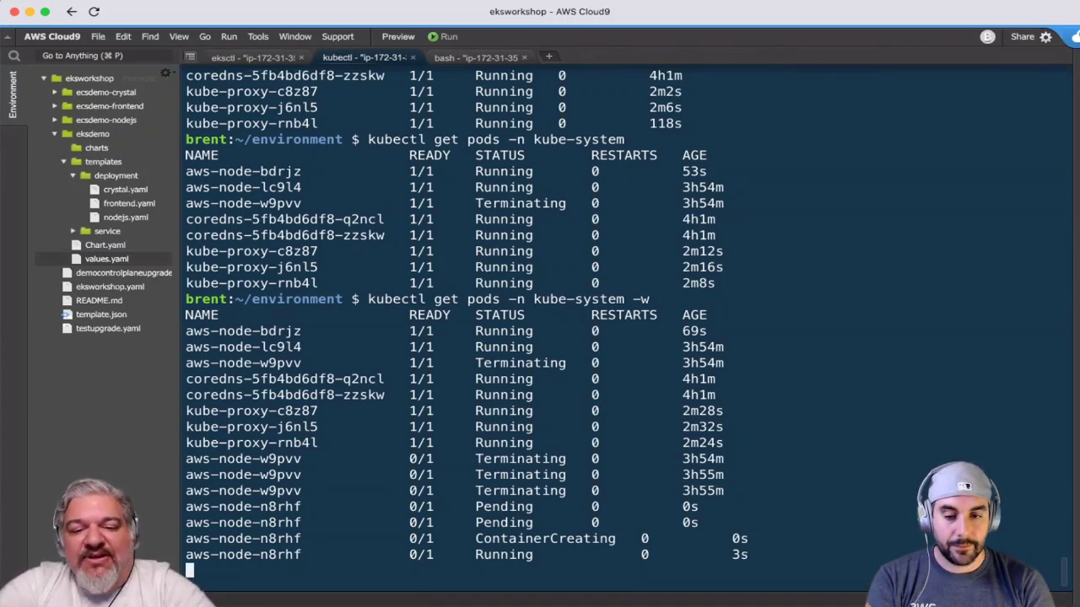
pyautogui.hotkey('ctrl', 'c')
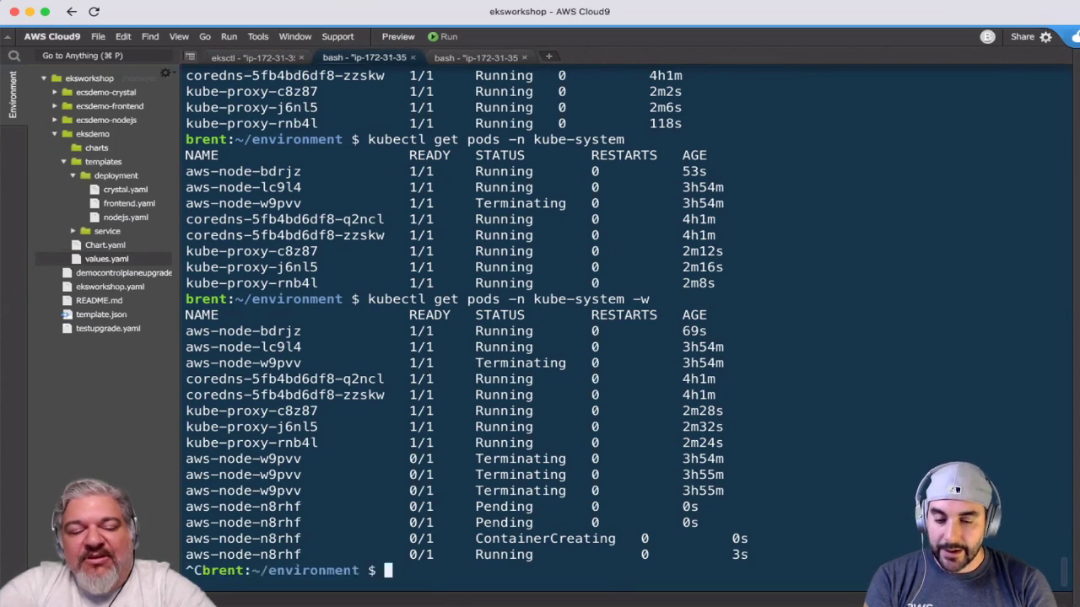
pyautogui.hotkey('ctrl', 'l')
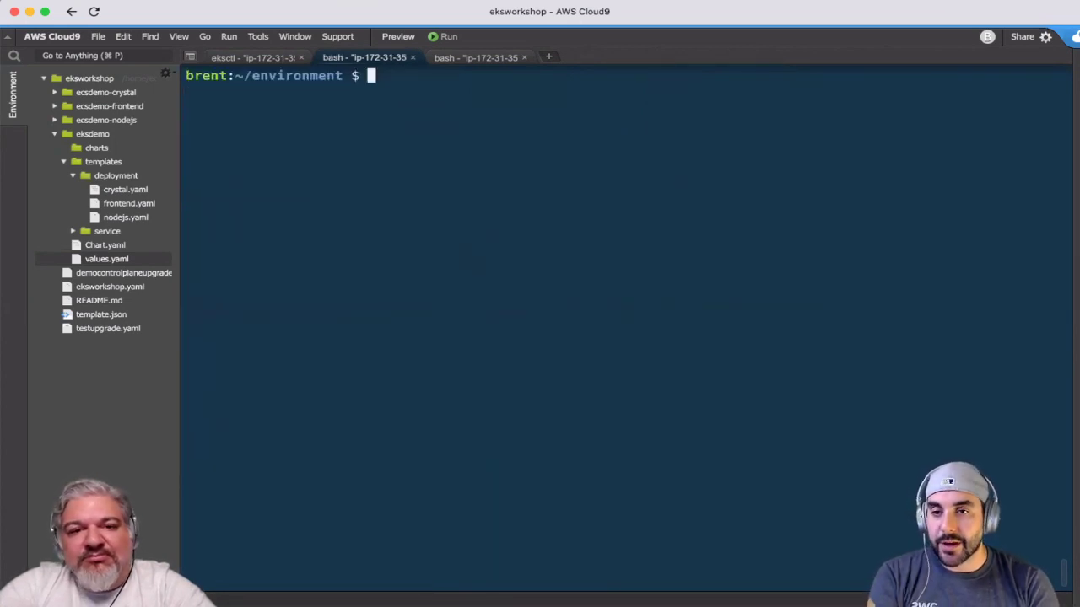
# Run kubectl get pods -n kube-system twice to check the progress of the aws-node pod replacement.
pyautogui.press('Up')
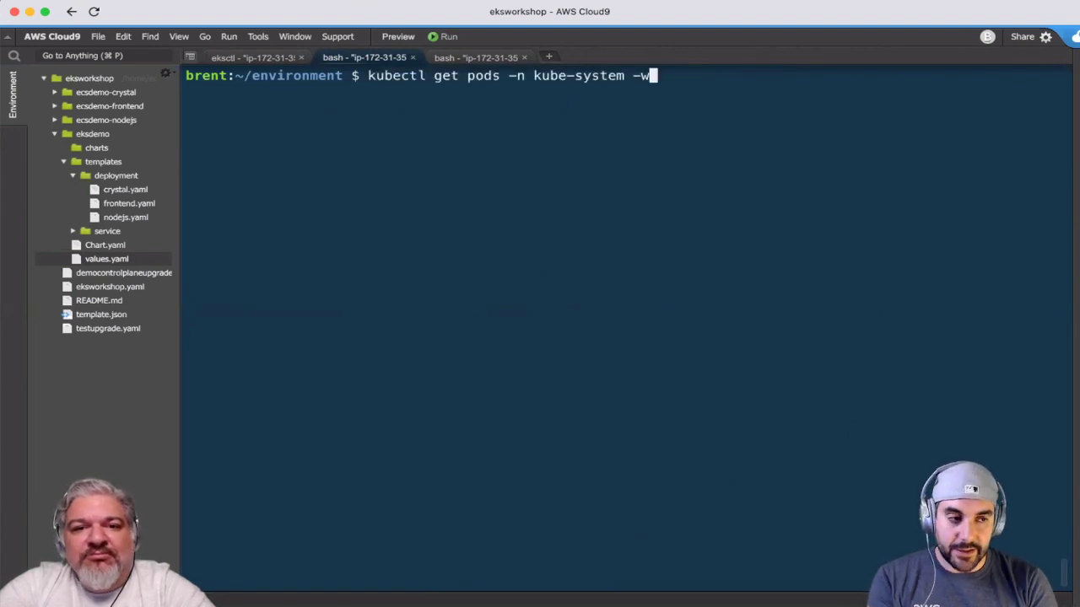
pyautogui.press('BackSpace')
pyautogui.press('BackSpace')
pyautogui.press('Return')
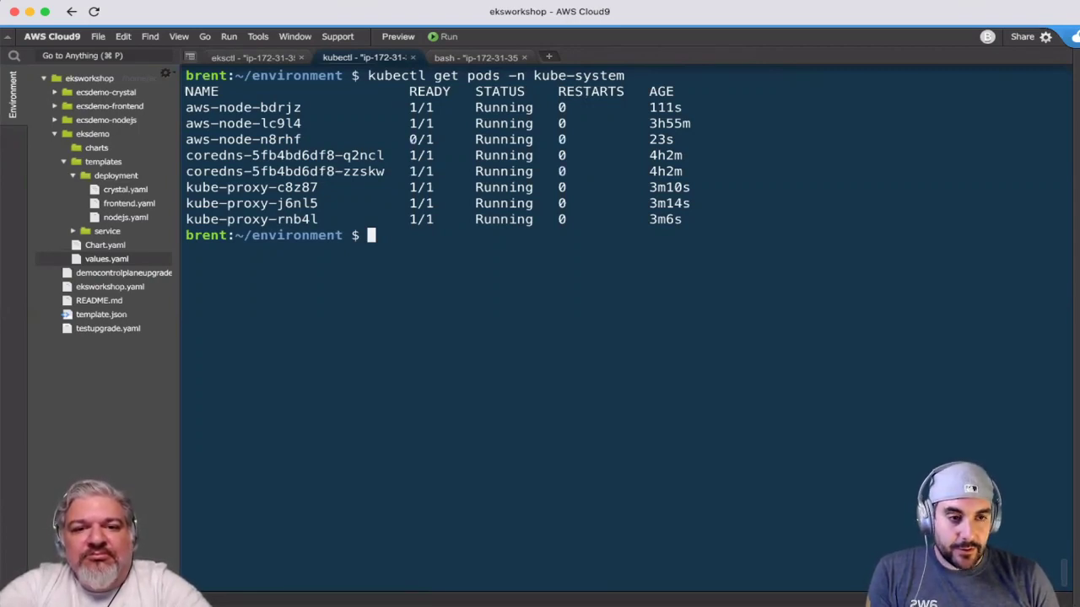
pyautogui.press('Up')
pyautogui.press('Return')
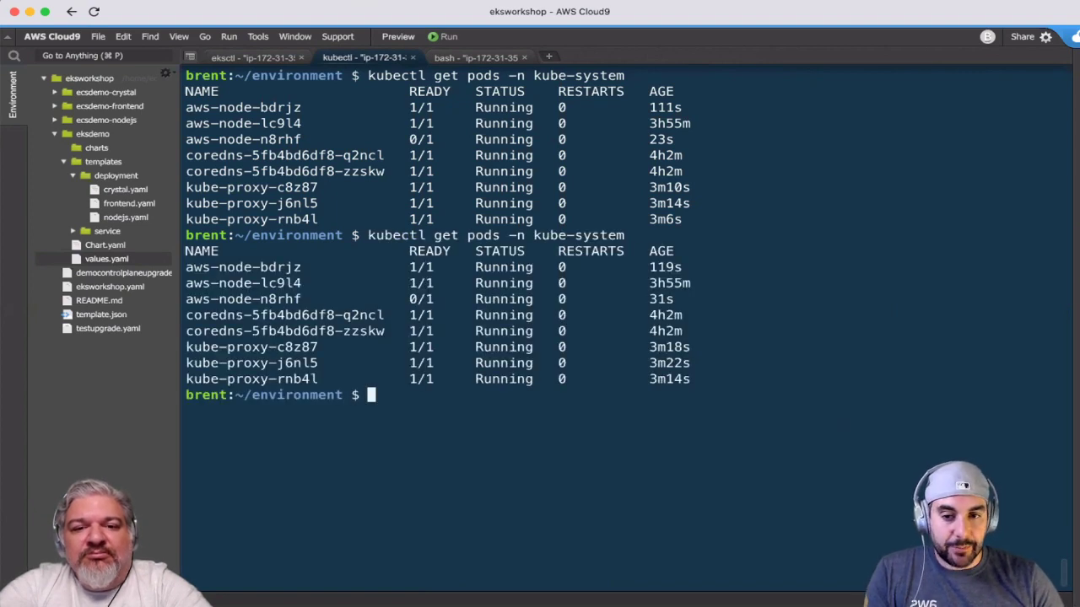
# Watch the system pods with kubectl get pods -n kube-system -w, and stop the watch.
pyautogui.press('Up')
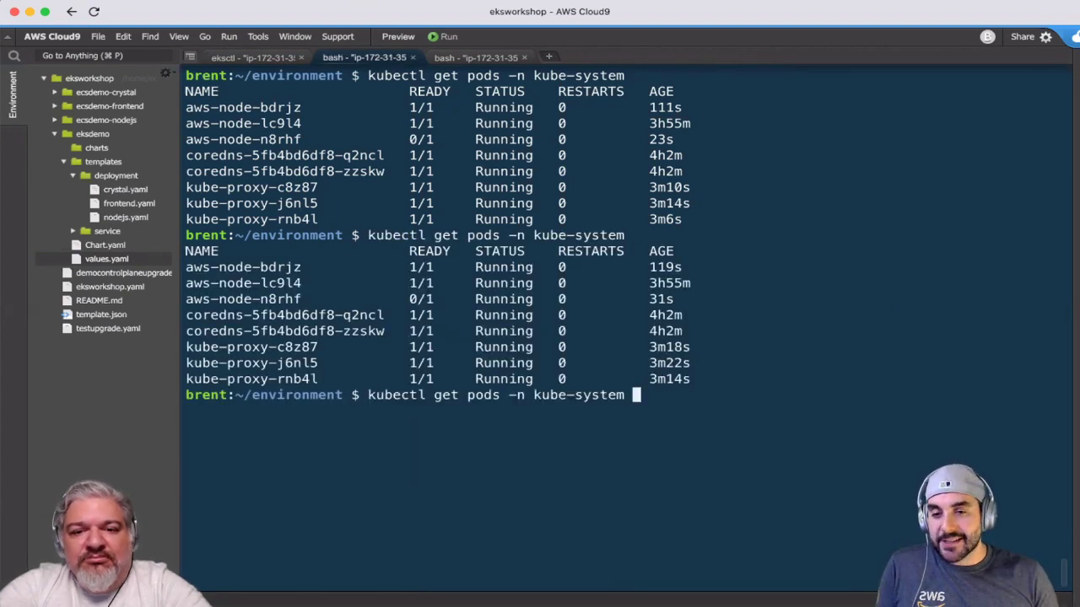
pyautogui.write('-w')
pyautogui.press('Return')
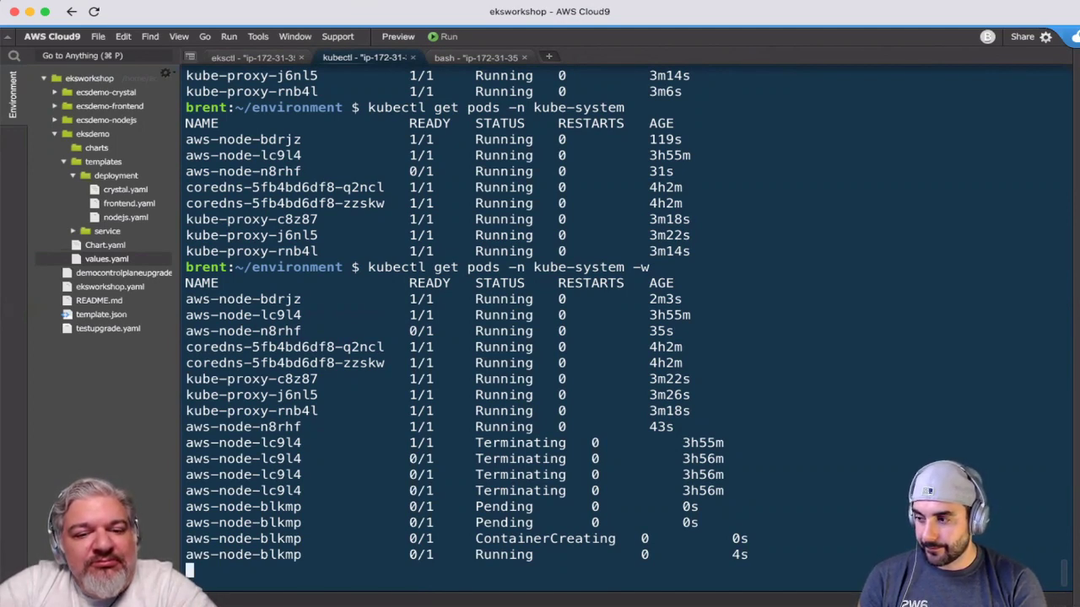
pyautogui.hotkey('ctrl', 'c')
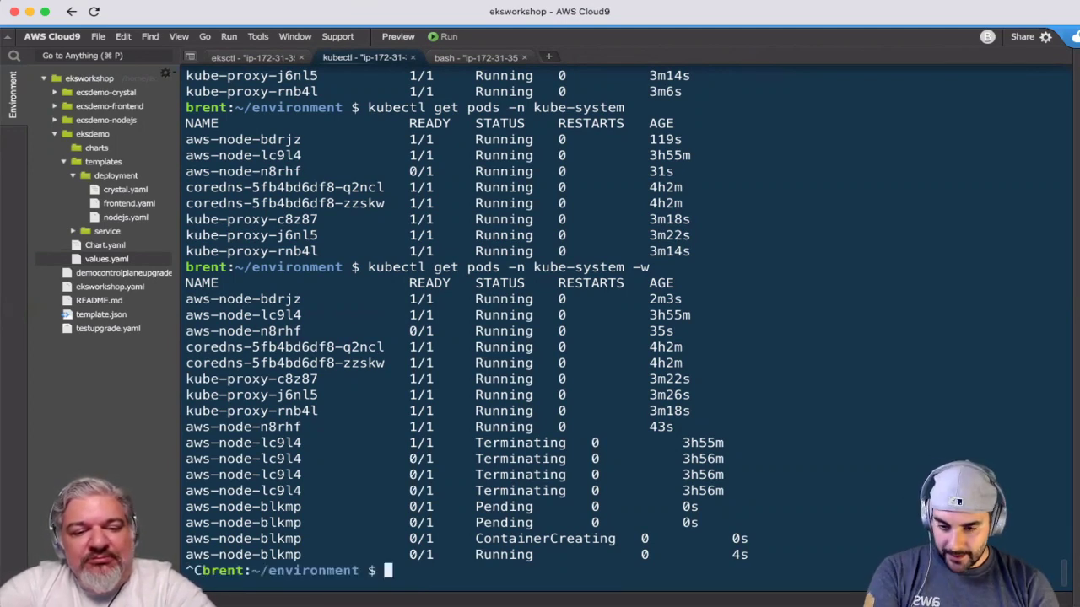
# On a cleared screen, list the pods in the kube-system namespace without watching.
pyautogui.press('Up')
pyautogui.press('BackSpace')
pyautogui.press('BackSpace')
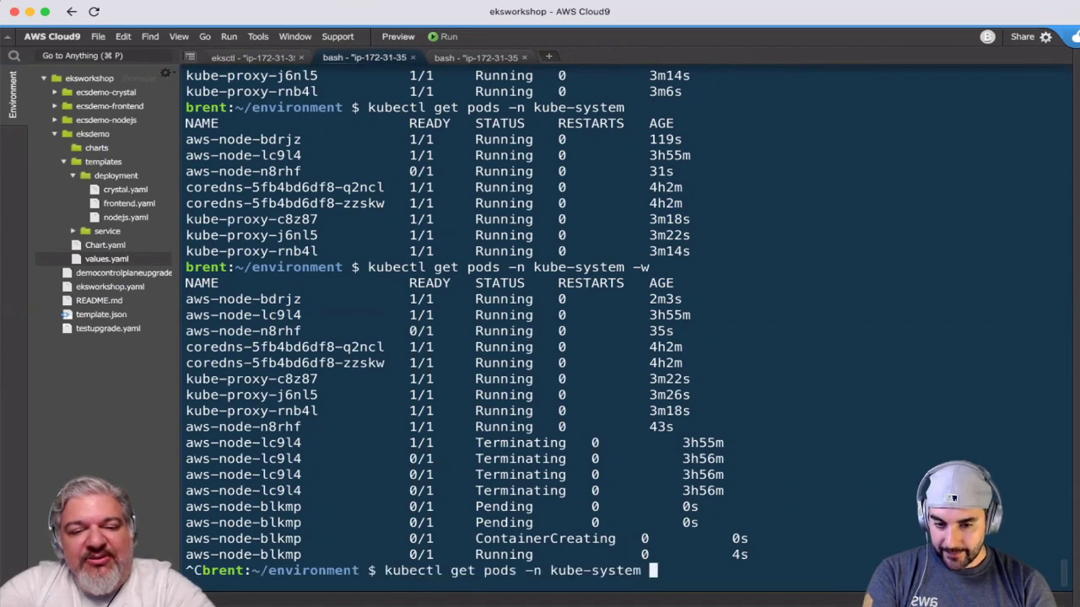
pyautogui.hotkey('ctrl', 'l')
pyautogui.press('Return')
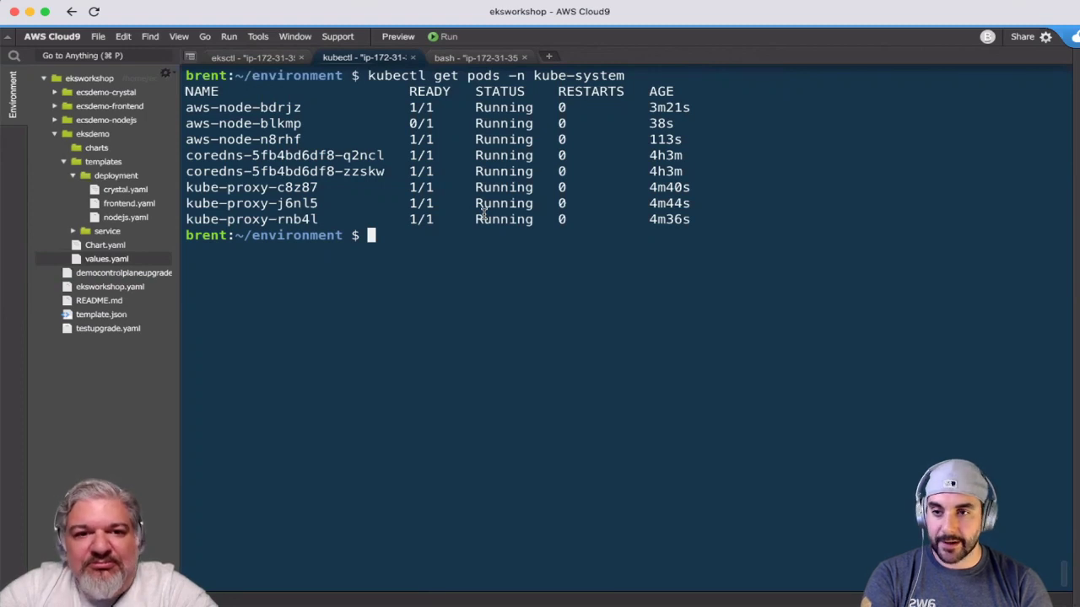
# Watch the kube-system pods again with the -w flag to check the last aws-node pod, and stop the watch.
pyautogui.press('Up')
pyautogui.write('-w')
pyautogui.press('Return')
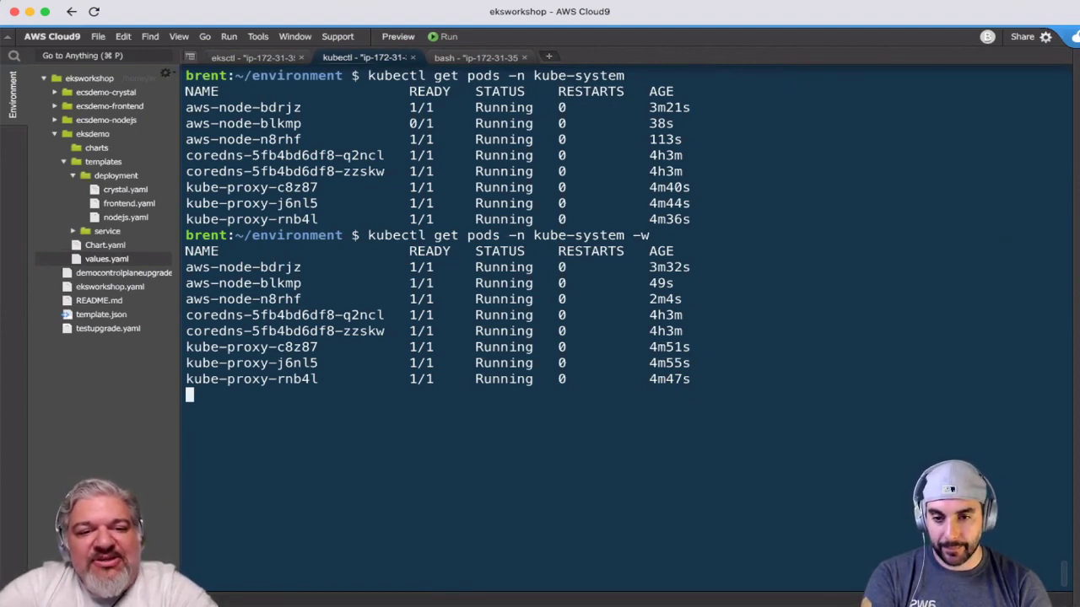
pyautogui.hotkey('ctrl', 'c')
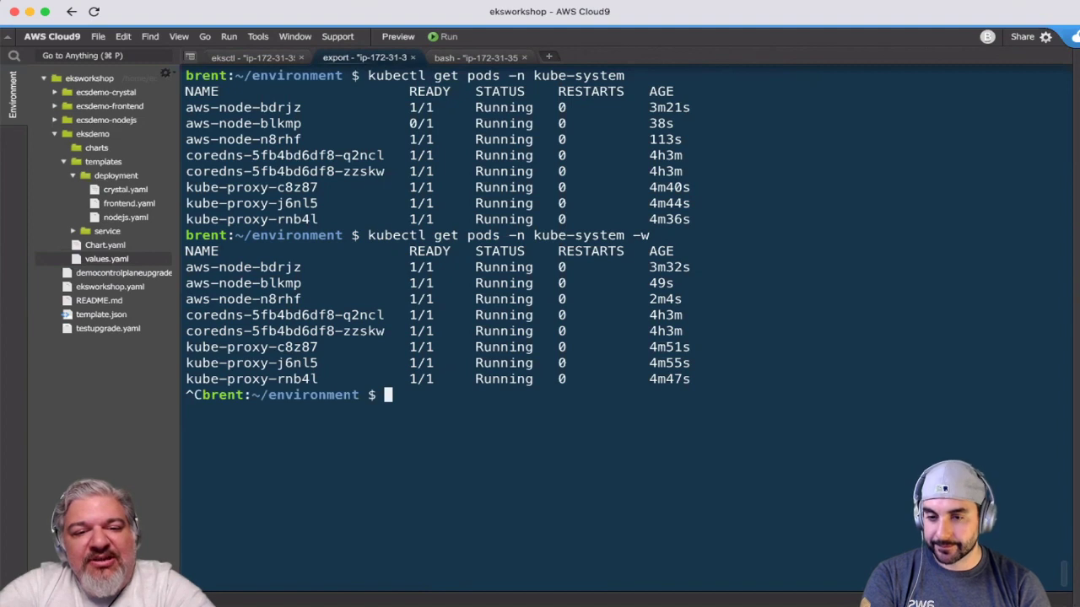
# Recall the CoreDNS update command without its approve flag and run eksctl utils update-coredns --name=testupgrade on a cleared screen.
pyautogui.hotkey('ctrl', 'r')
pyautogui.write('core')
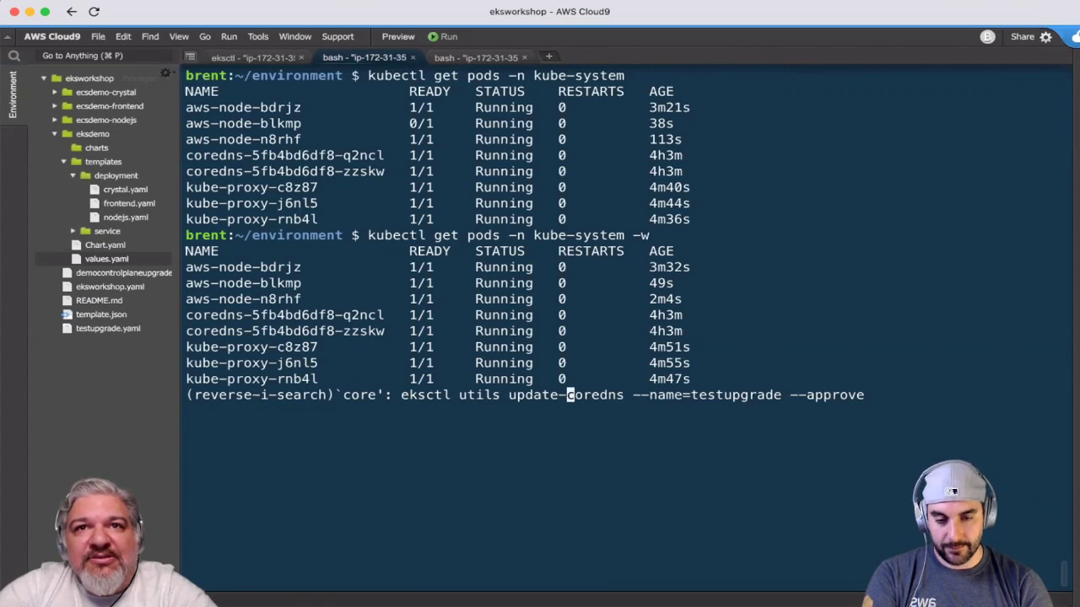
pyautogui.press('End')
pyautogui.press('BackSpace')
pyautogui.press('BackSpace')
pyautogui.press('BackSpace')
pyautogui.press('BackSpace')
pyautogui.press('BackSpace')
pyautogui.press('BackSpace')
pyautogui.press('BackSpace')
pyautogui.press('BackSpace')
pyautogui.press('BackSpace')
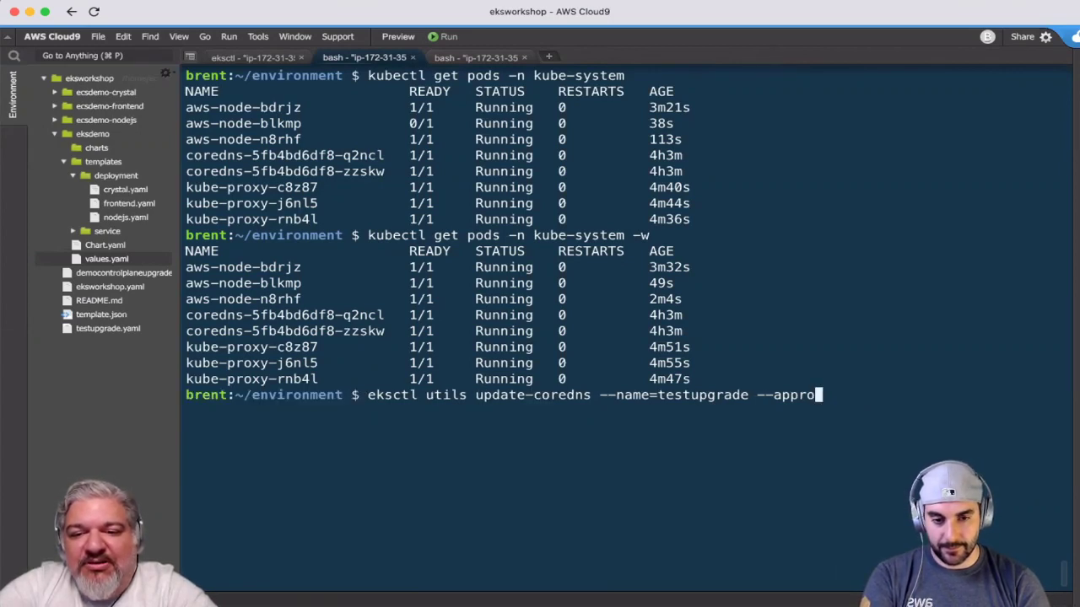
pyautogui.hotkey('ctrl', 'l')
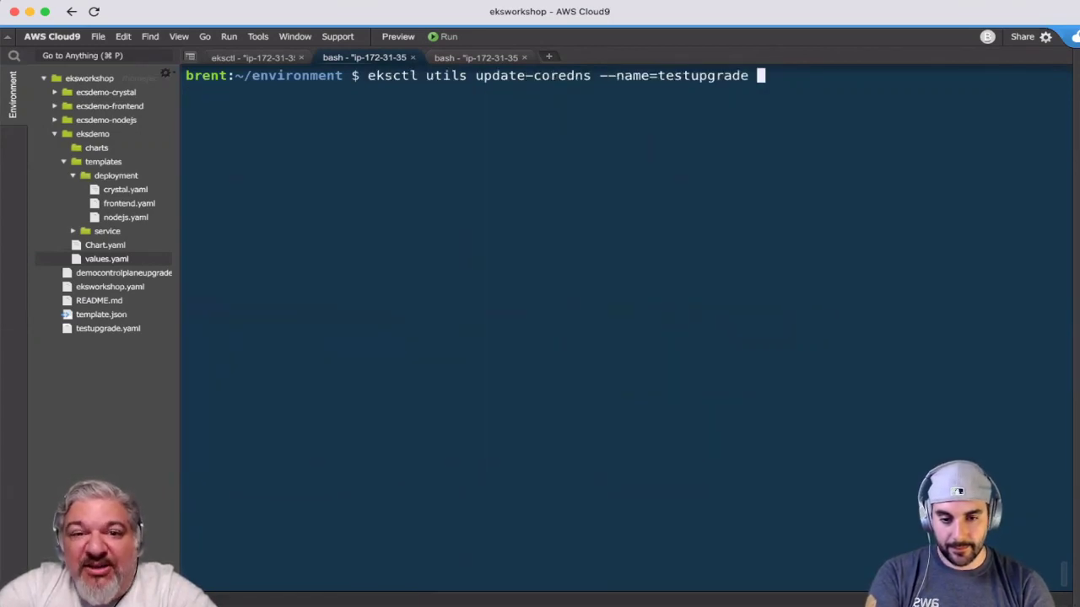
pyautogui.press('Return')
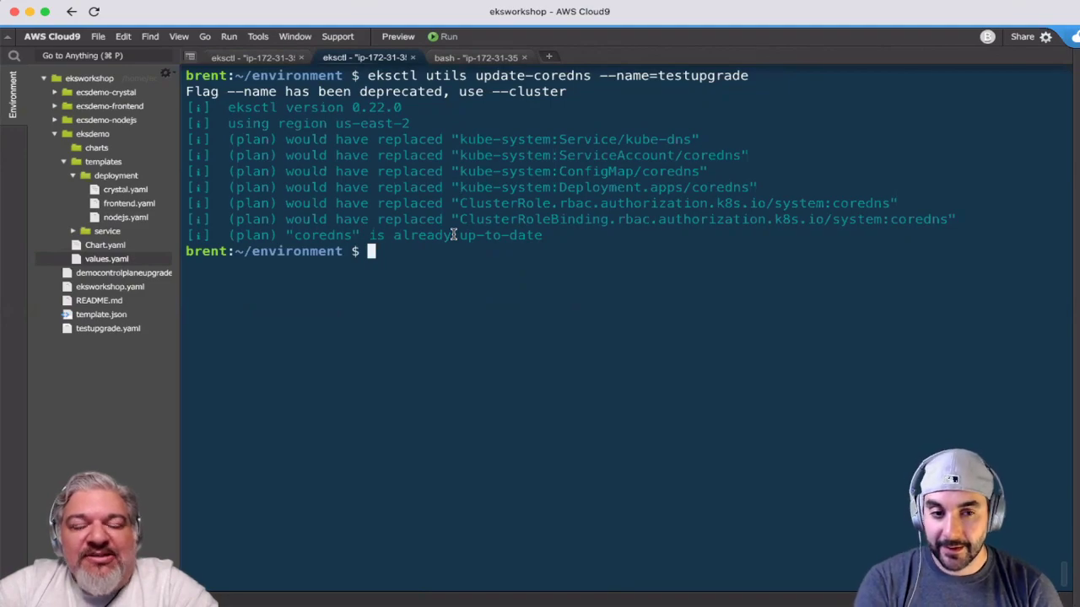
# Check the ExampleApp page in the browser, and return to the Cloud9 window.
pyautogui.press('super+Tab')
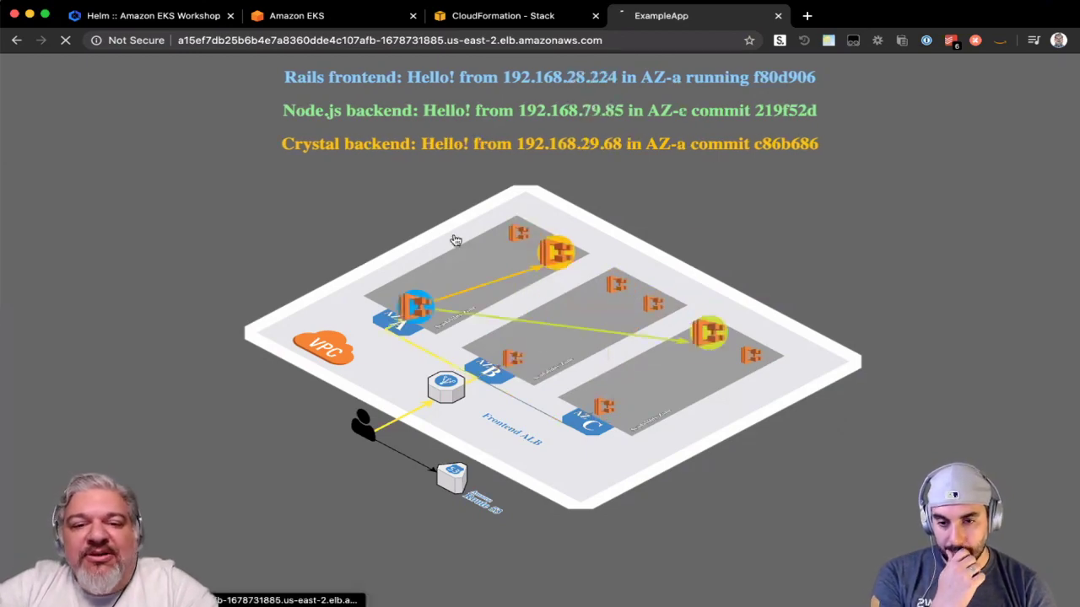
pyautogui.press('super+Tab')
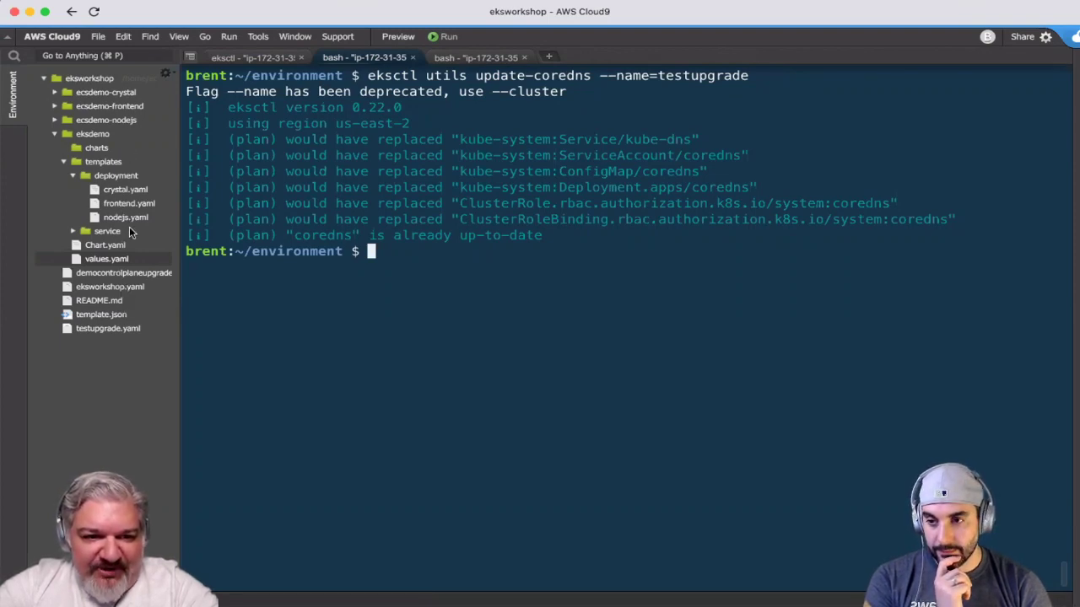
# Open testupgrade.yaml and set the cluster's metadata version to '1.16'.
pyautogui.doubleClick(116, 330)
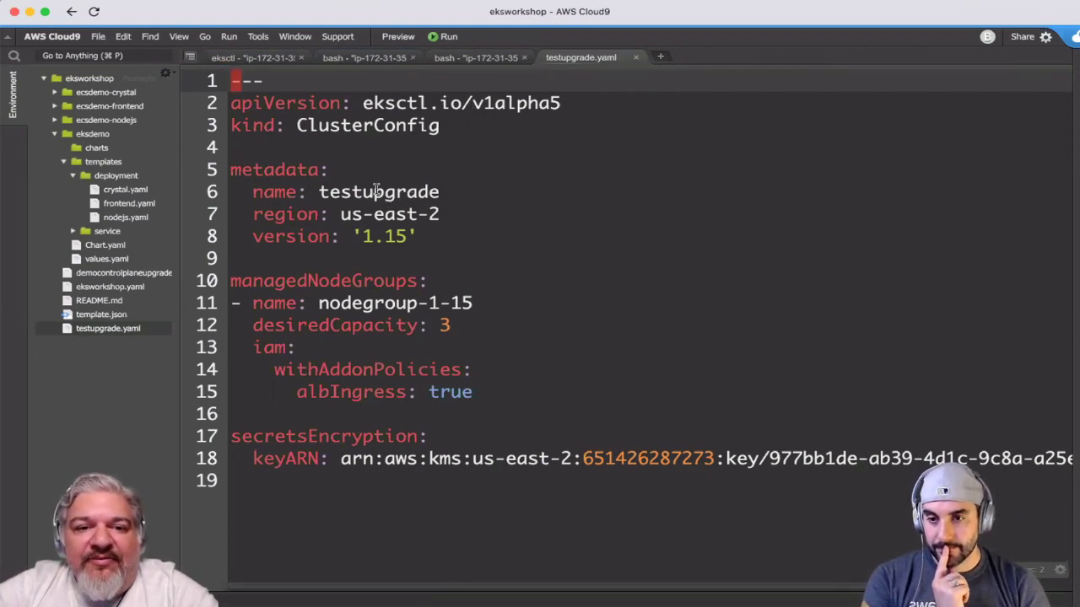
pyautogui.click(376, 192)
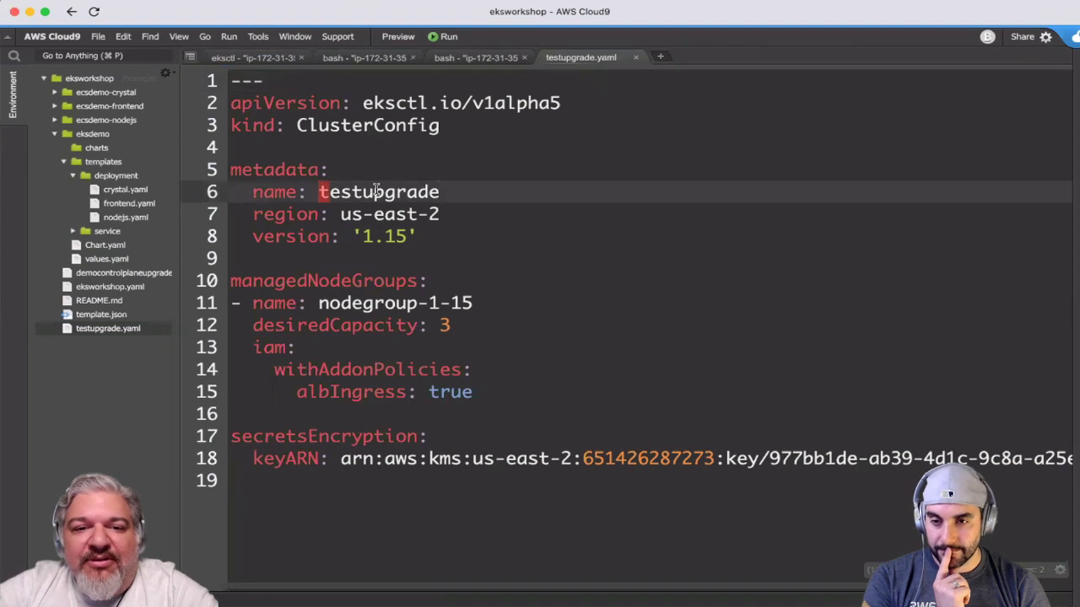
pyautogui.click(424, 214)
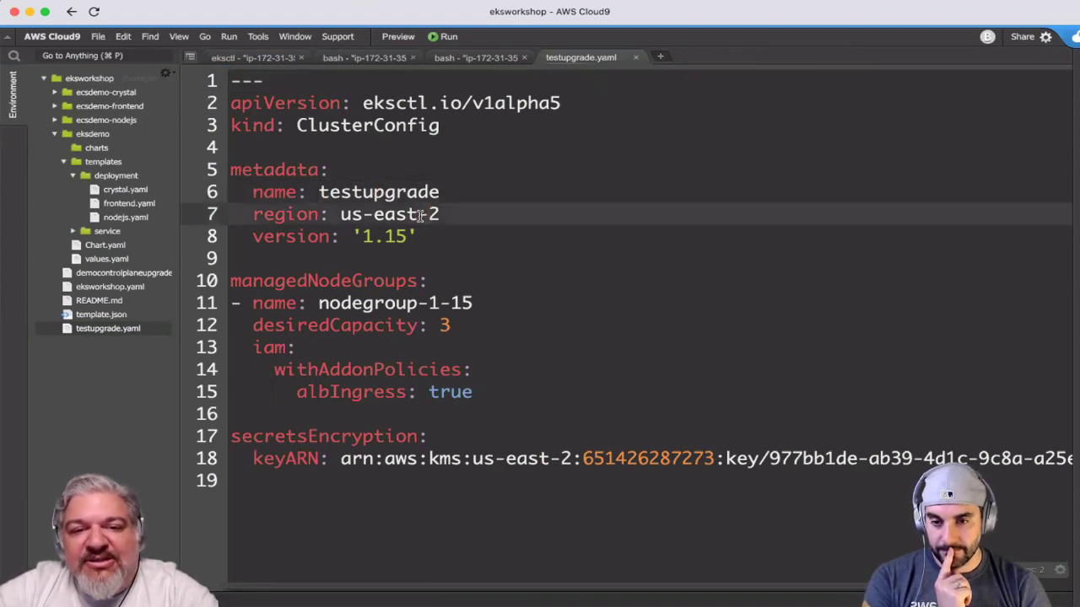
pyautogui.click(400, 236)
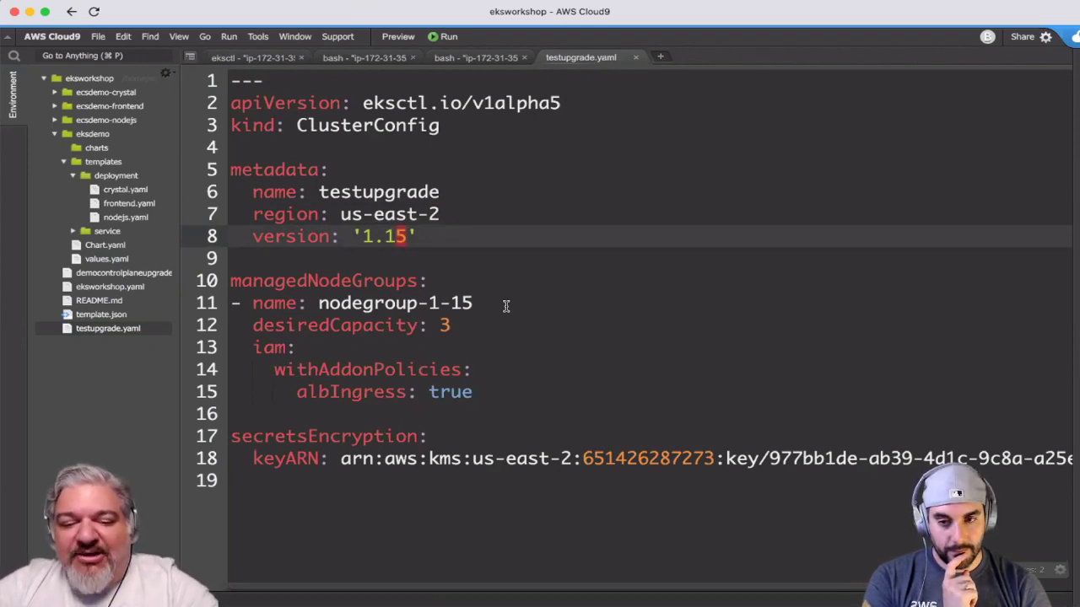
pyautogui.write('r')
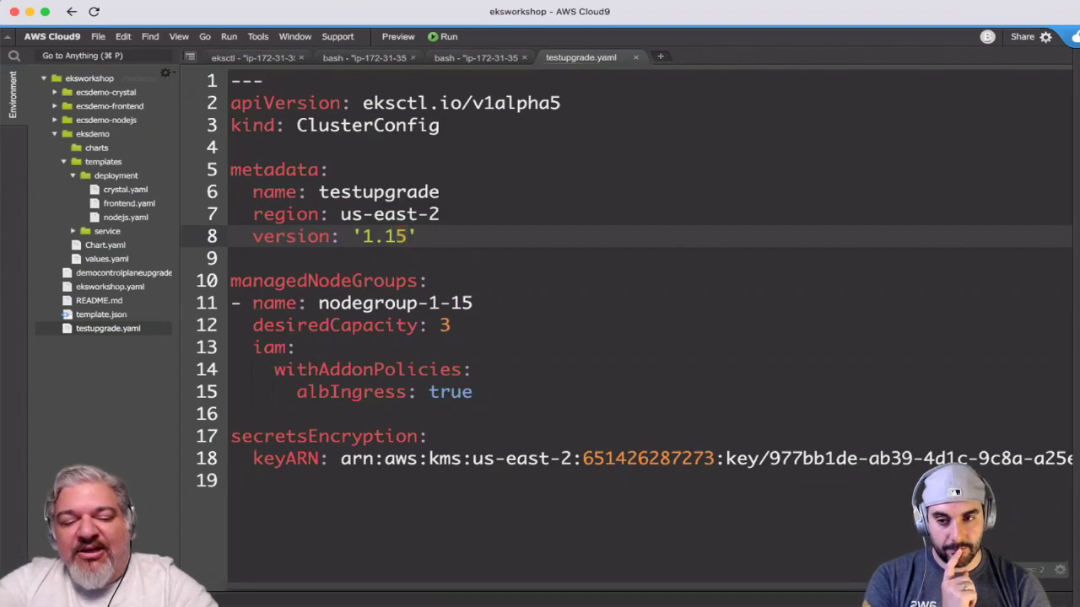
pyautogui.write('6')
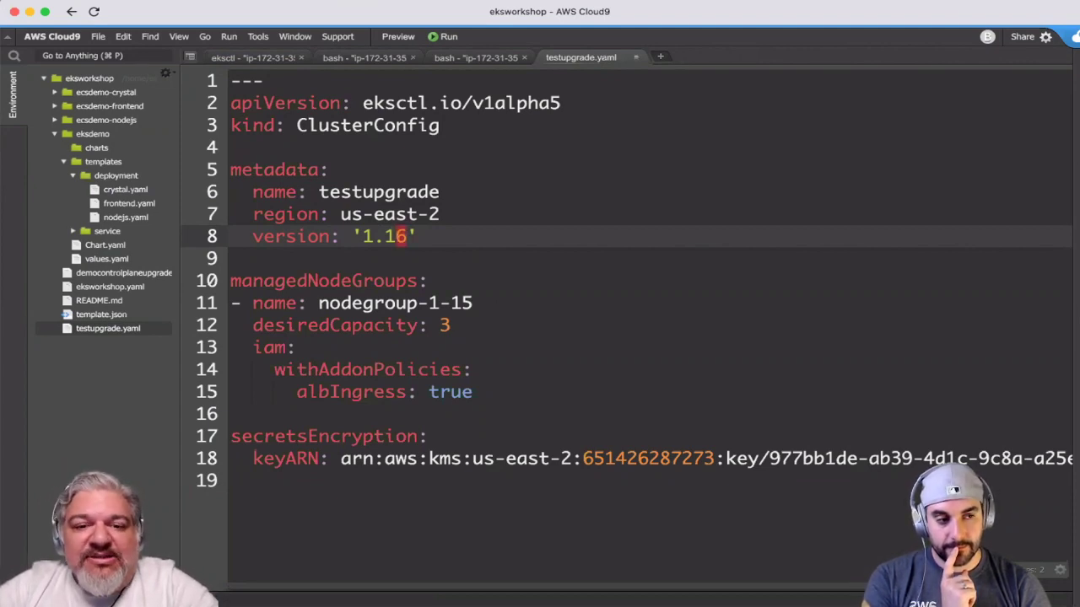
# Duplicate the whole nodegroup-1-15 block, from its name through albIngress, directly below the original under managedNodeGroups.
pyautogui.press('j')
pyautogui.press('j')
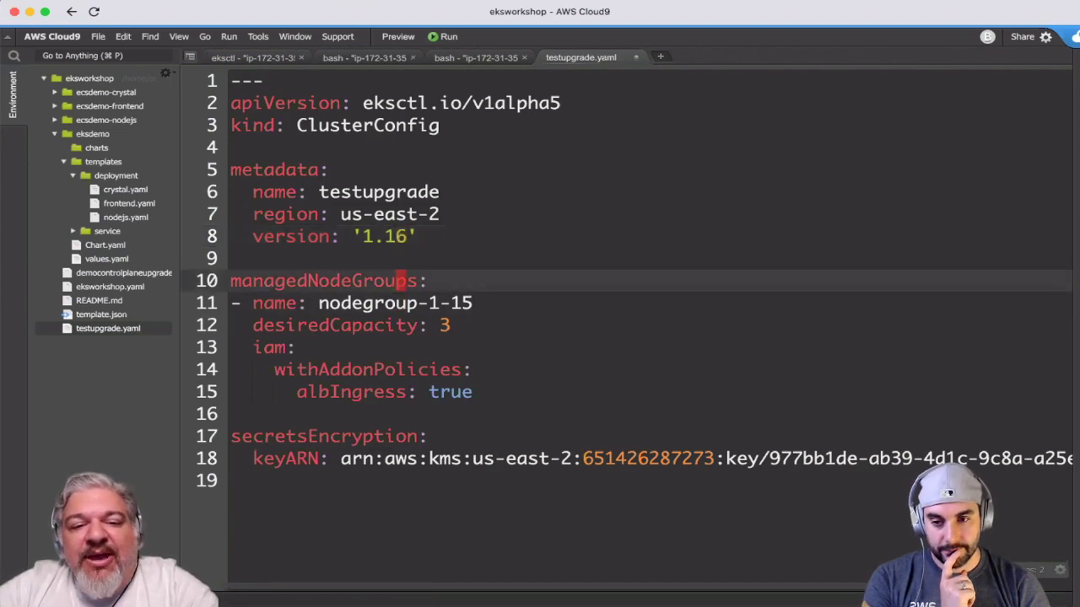
pyautogui.press('j')
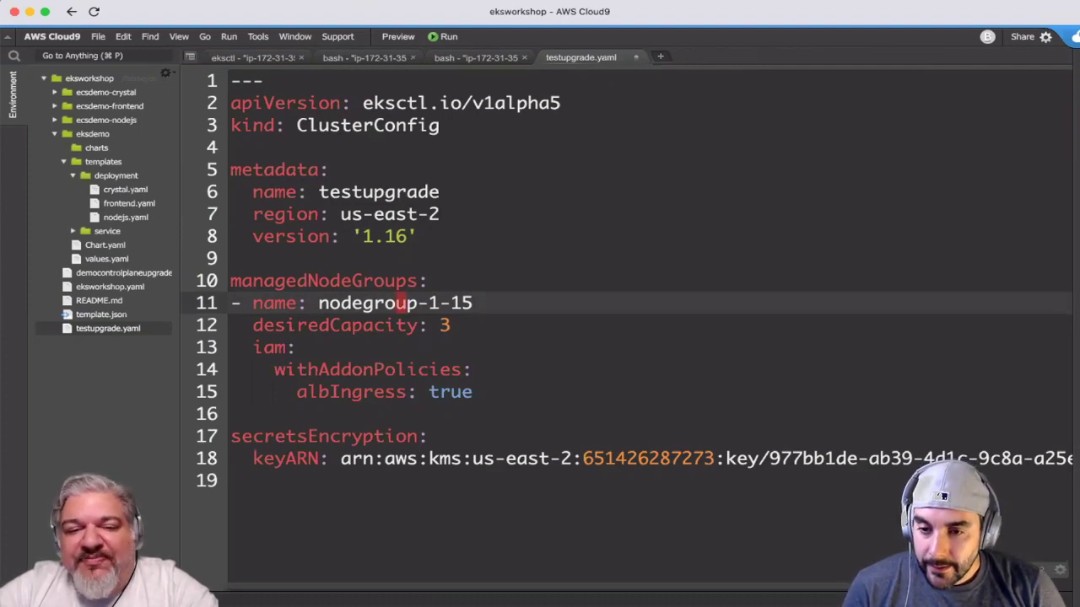
pyautogui.press('End')
pyautogui.press('Down')
pyautogui.press('Down')
pyautogui.press('Down')
pyautogui.press('Down')
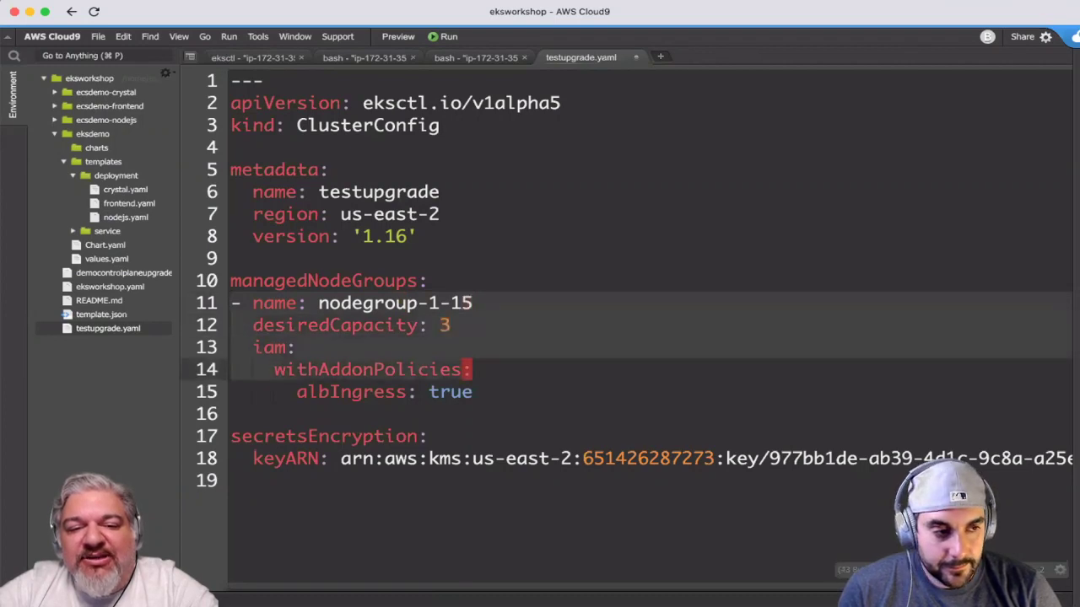
pyautogui.press('Down')
pyautogui.press('Up')
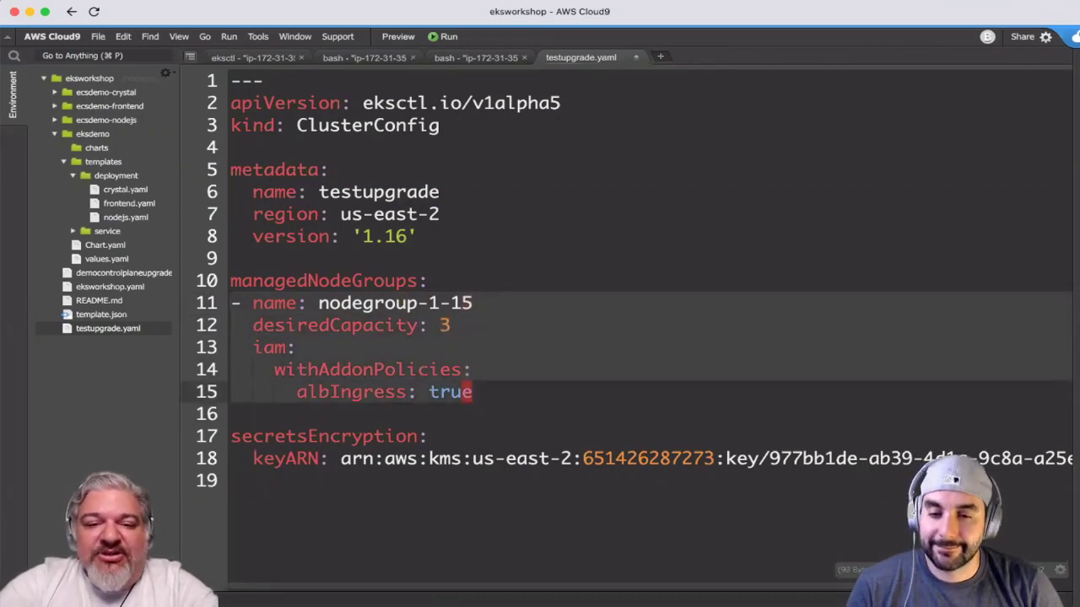
pyautogui.press('Up')
pyautogui.press('Up')
pyautogui.press('Up')
pyautogui.press('Up')
pyautogui.press('Home')
pyautogui.press('Down')
pyautogui.press('Down')
pyautogui.press('Down')
pyautogui.press('Down')
pyautogui.press('End')
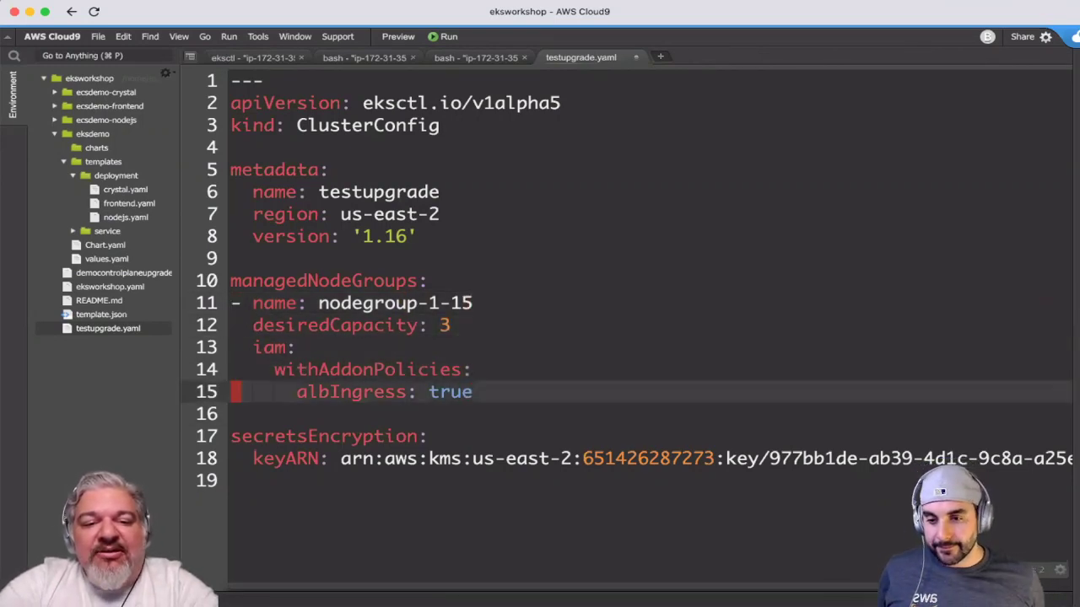
pyautogui.write('- name: nodegroup-1-15   desiredCapacity: 3   iam:     withAddonPolicies:       albIngress: true')
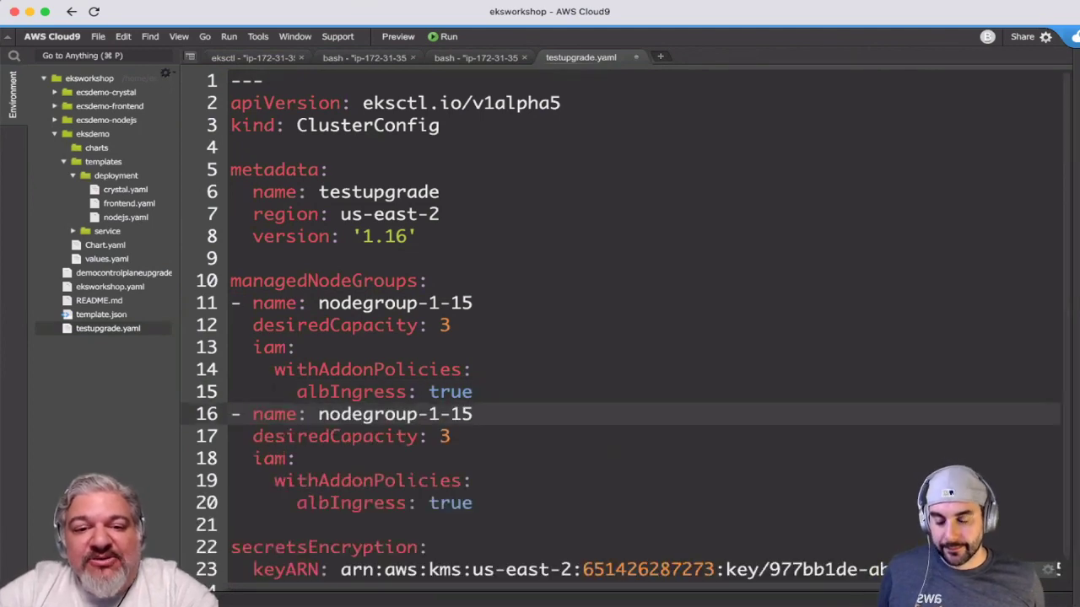
# Rename the duplicated managed node group as nodegroup-1-16.
pyautogui.press('Right')
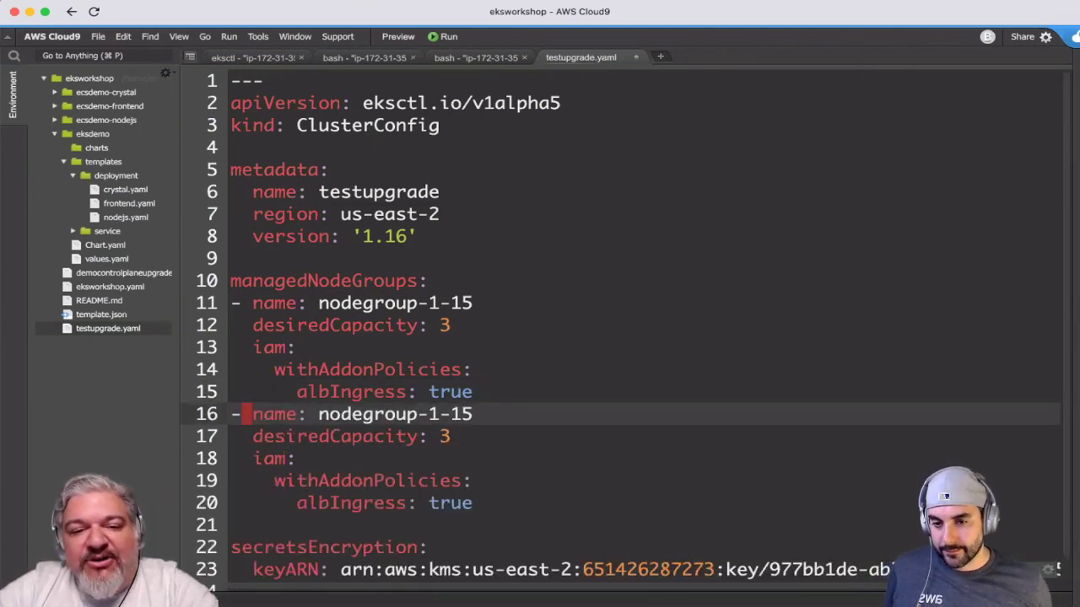
pyautogui.press('Right')
pyautogui.press('Right')
pyautogui.press('Right')
pyautogui.press('Right')
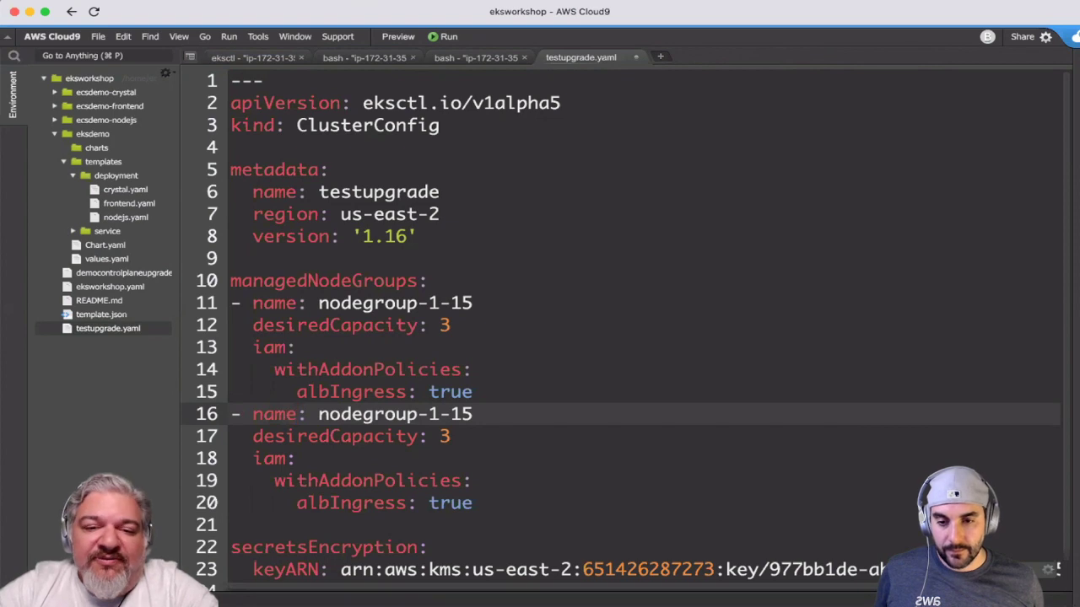
pyautogui.press('Right')
pyautogui.press('Right')
pyautogui.press('Right')
pyautogui.press('Right')
pyautogui.press('Right')
pyautogui.press('Right')
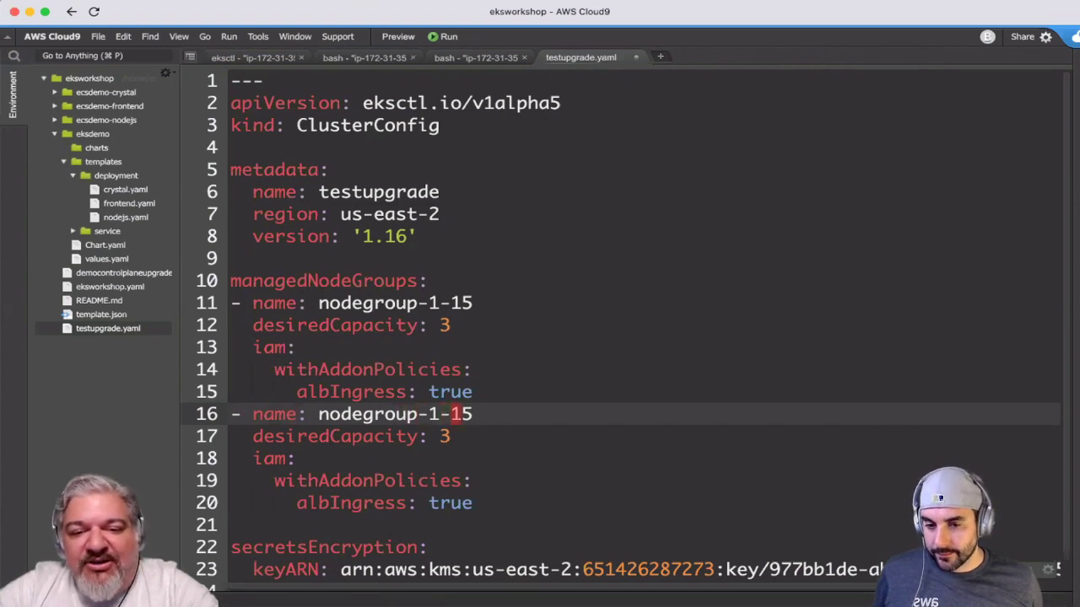
pyautogui.press('r')
pyautogui.press('6')
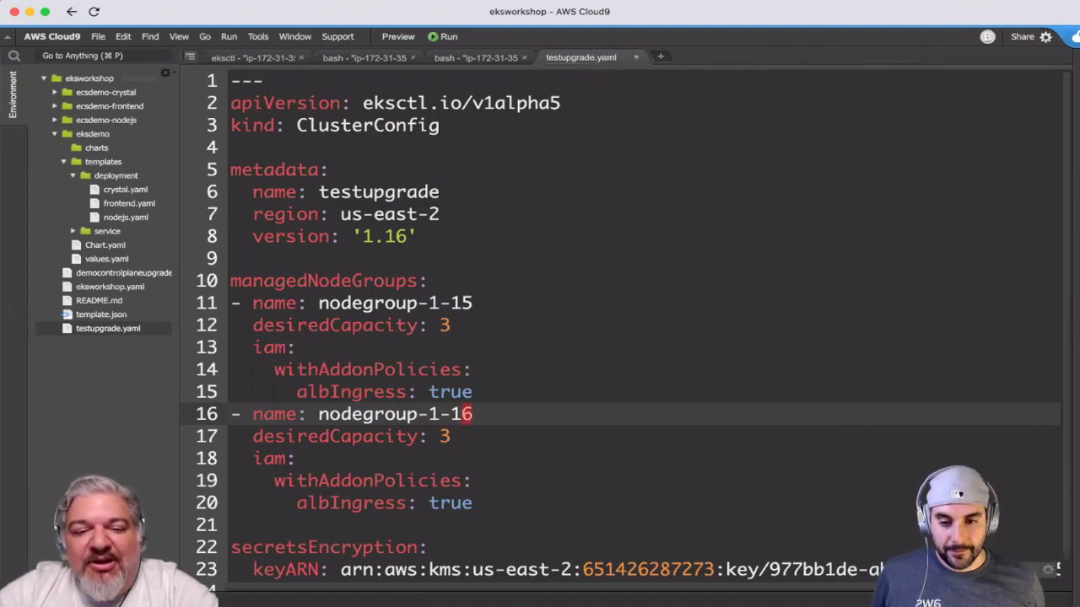
# Review the new node group's settings, and save and close testupgrade.yaml.
pyautogui.press('Down')
pyautogui.press('Down')
pyautogui.press('Down')
pyautogui.press('Up')
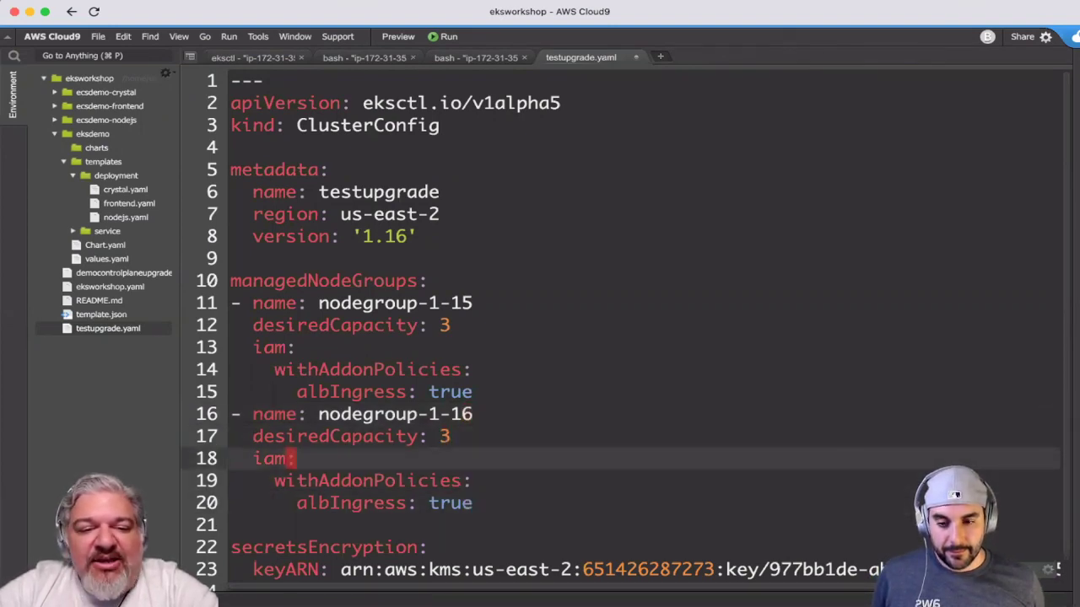
pyautogui.press('Up')
pyautogui.press('Down')
pyautogui.press('Up')
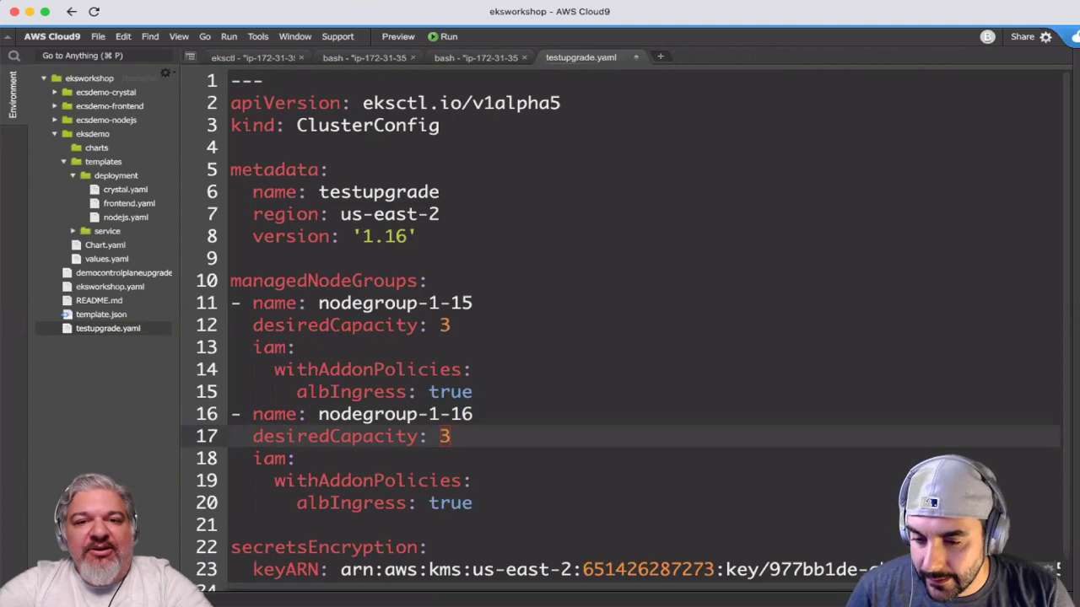
pyautogui.write(':wq')
pyautogui.press('Return')
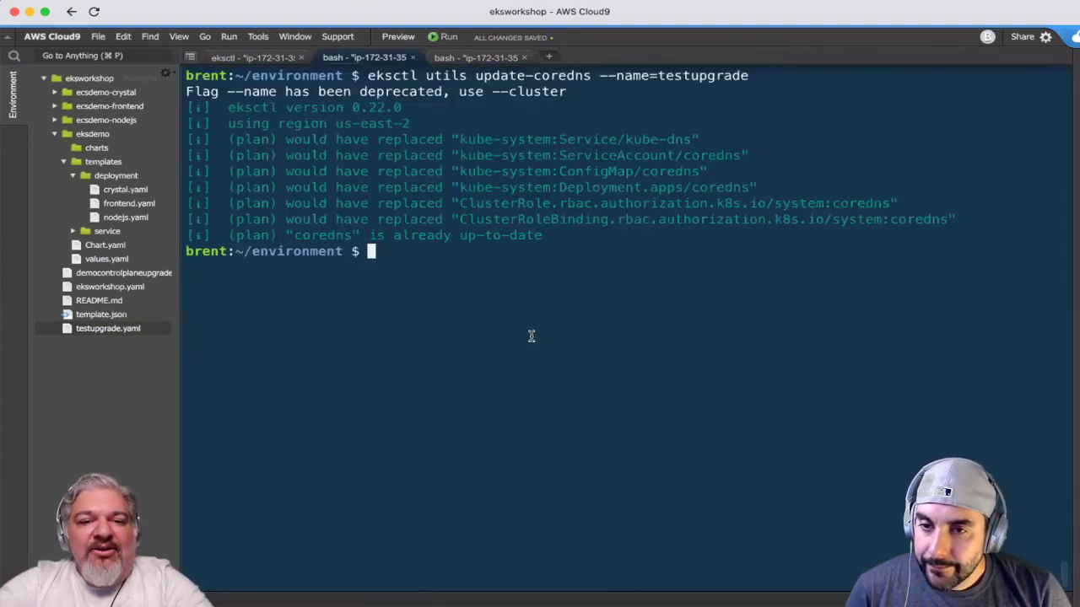
# Try to run eksctl create nodegroup without any flags on a cleared terminal.
pyautogui.hotkey('ctrl', 'c')
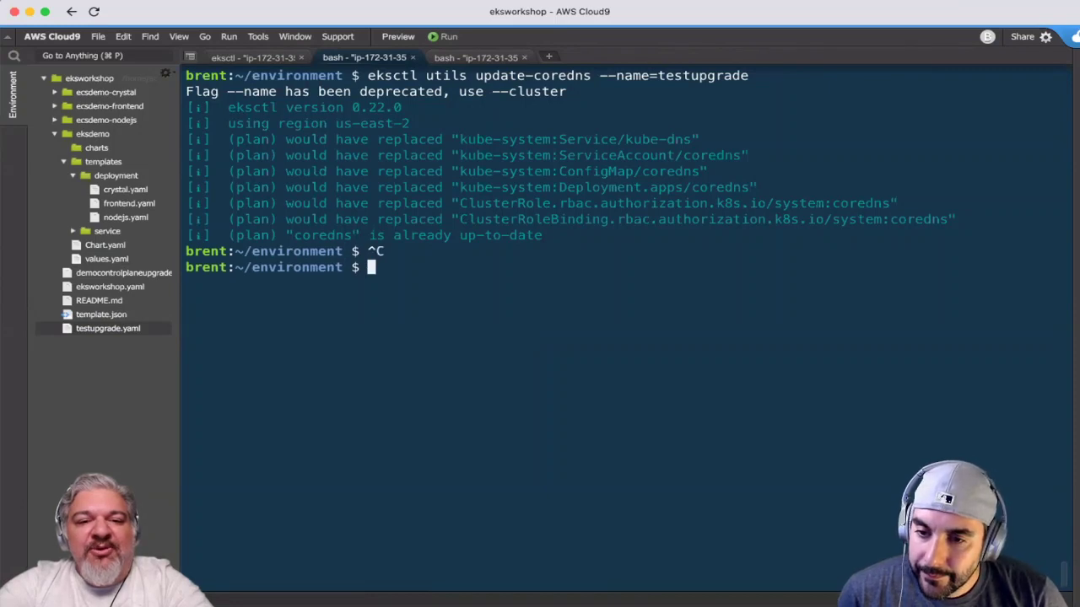
pyautogui.write('eksctl cre')
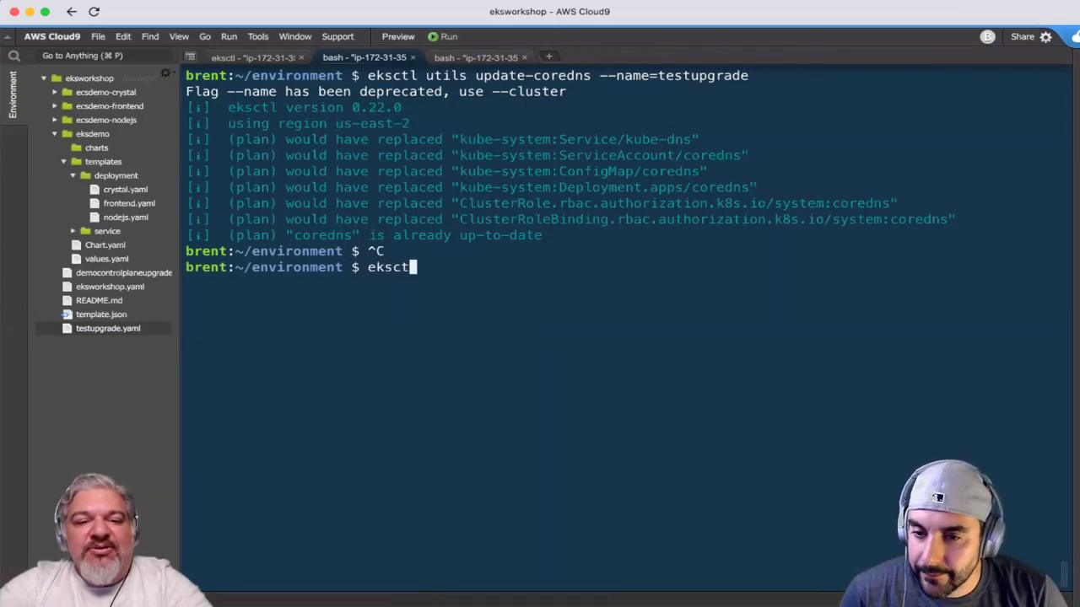
pyautogui.write('ate nodegroup')
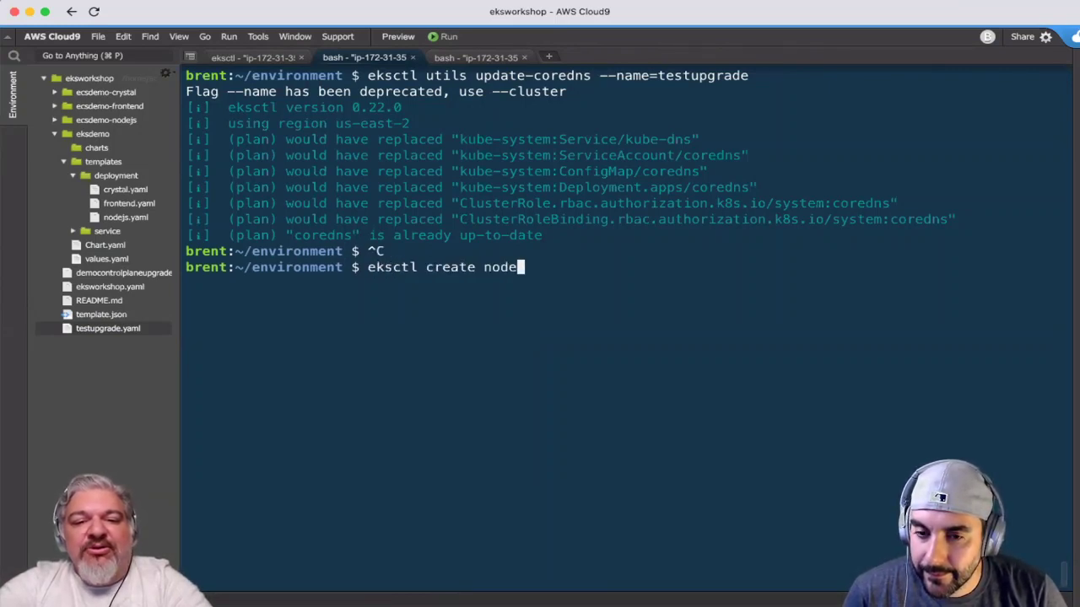
pyautogui.hotkey('ctrl', 'l')
pyautogui.press('Return')
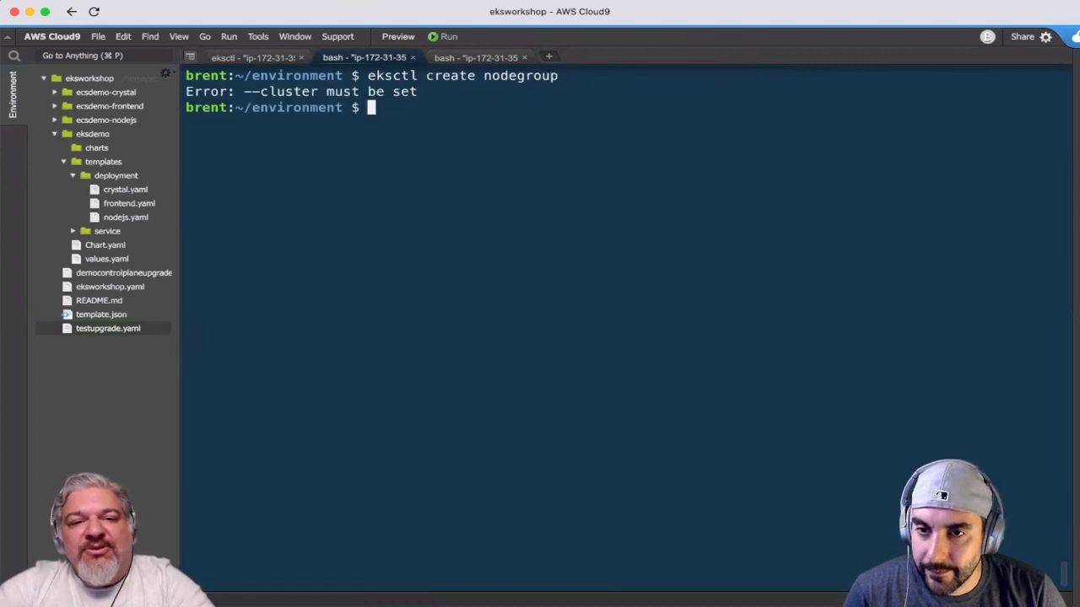
# Display the help for eksctl create nodegroup and examine its general and new nodegroup flags.
pyautogui.press('Up')
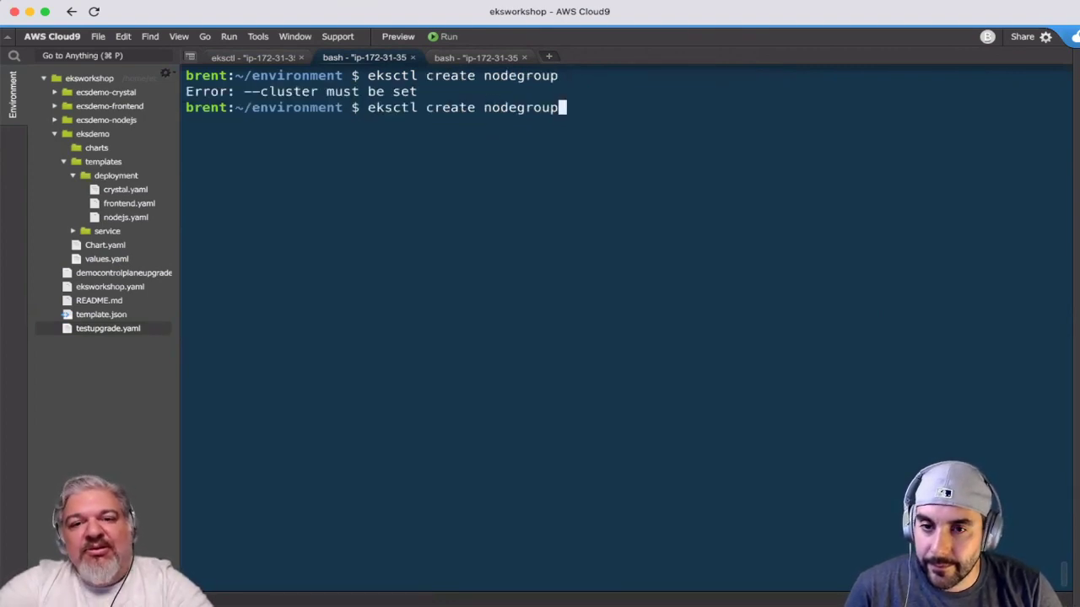
pyautogui.write('--help')
pyautogui.press('Return')
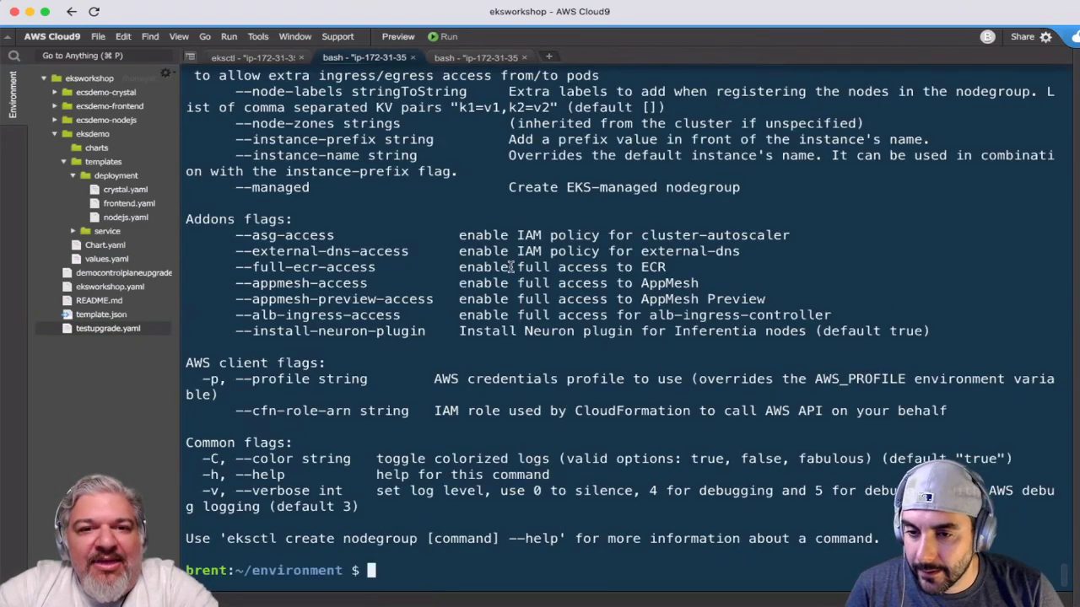
pyautogui.scroll(5, 510, 266)
pyautogui.scroll(8, 510, 267)
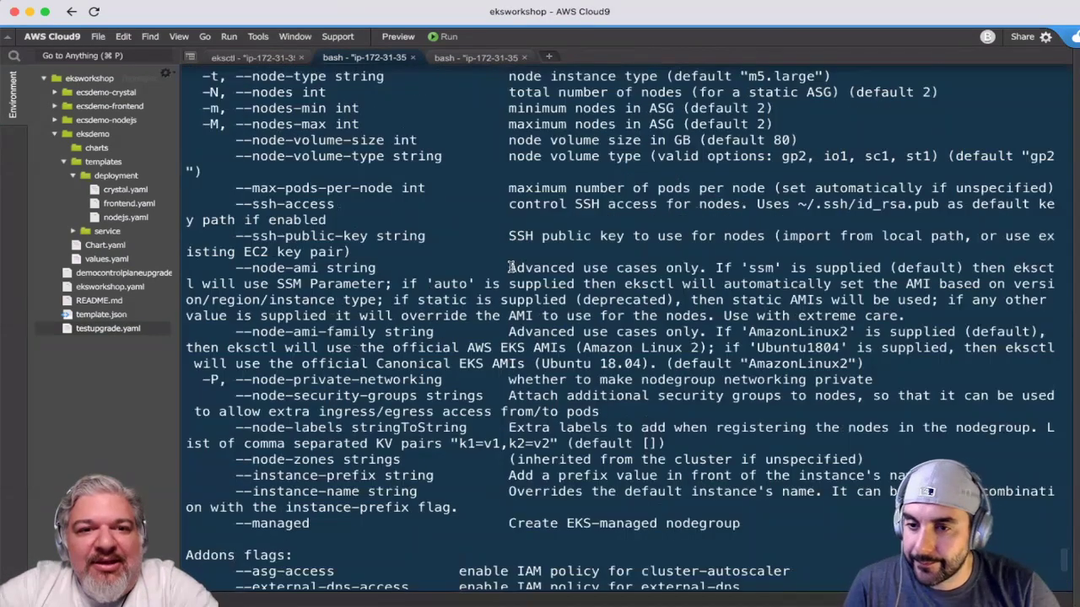
pyautogui.scroll(6, 510, 266)
pyautogui.scroll(3, 510, 266)
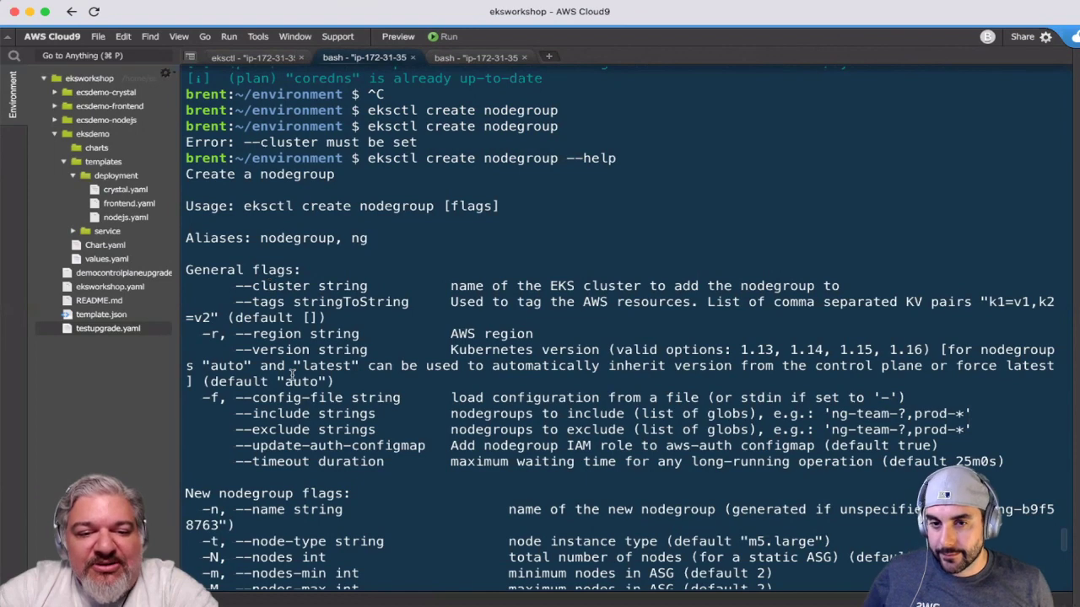
pyautogui.scroll(-10, 308, 504)
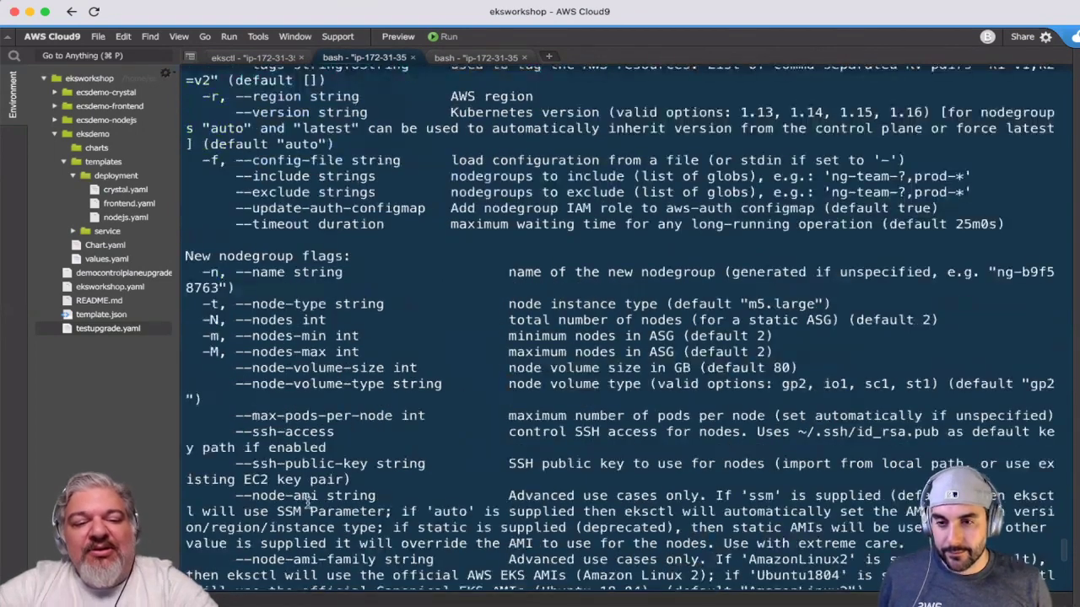
# Create the new managed node group from the config file with eksctl create nodegroup -f testupgrade.yaml.
pyautogui.press('Up')
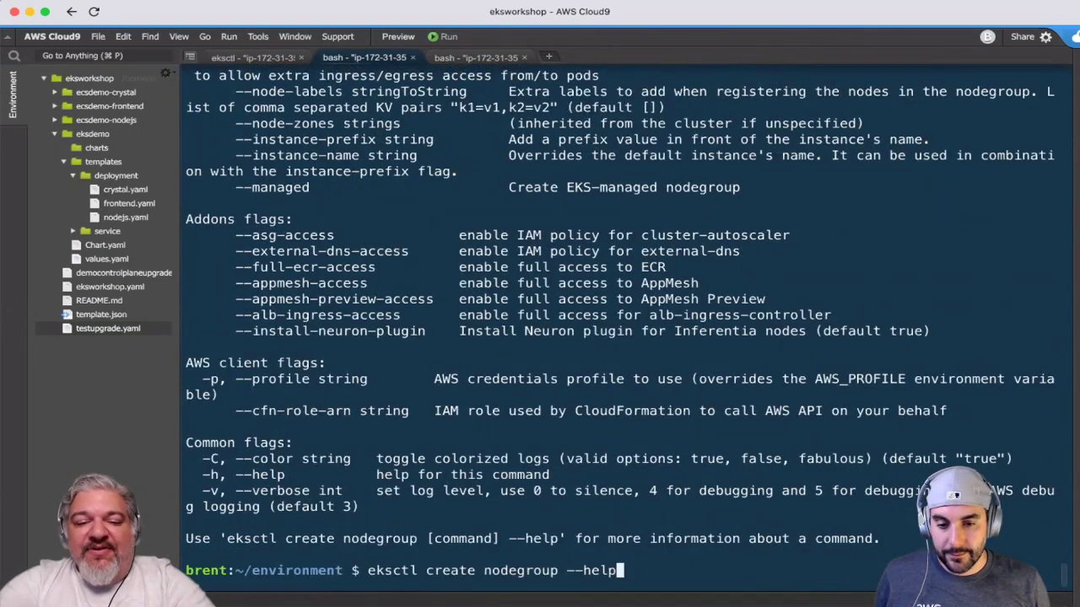
pyautogui.press('BackSpace')
pyautogui.press('BackSpace')
pyautogui.press('BackSpace')
pyautogui.press('BackSpace')
pyautogui.press('BackSpace')
pyautogui.press('BackSpace')
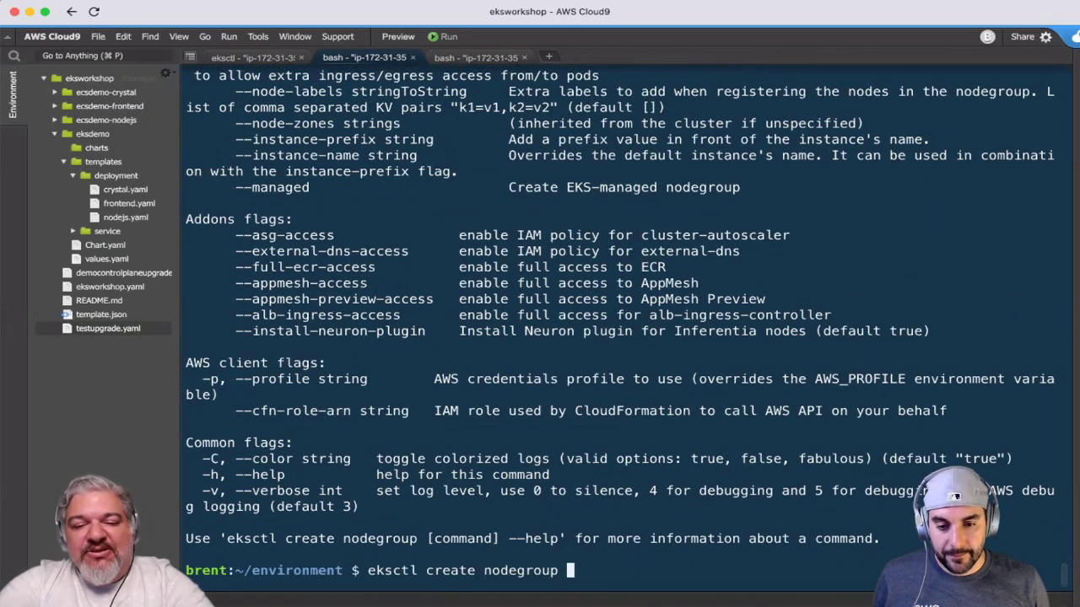
pyautogui.write('-f ')
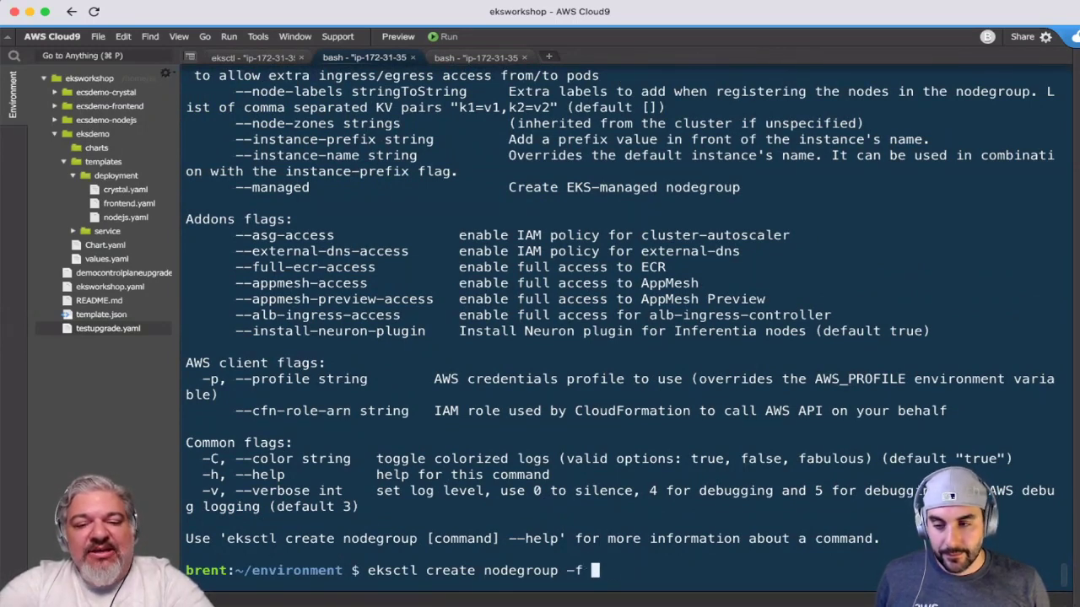
pyautogui.write('test')
pyautogui.press('Tab')
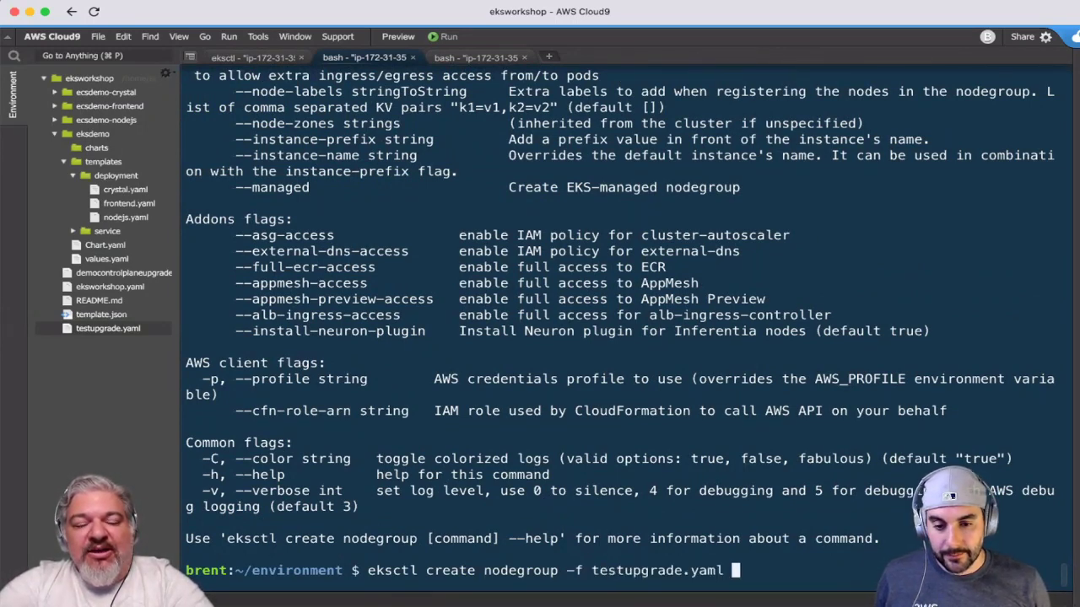
pyautogui.hotkey('ctrl', 'l')
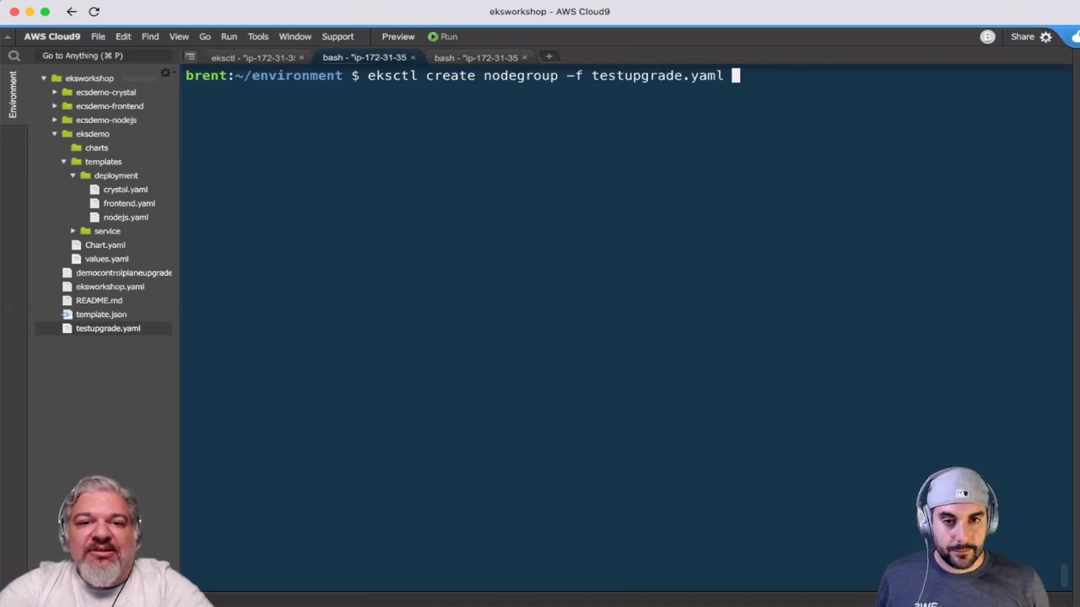
pyautogui.press('Return')
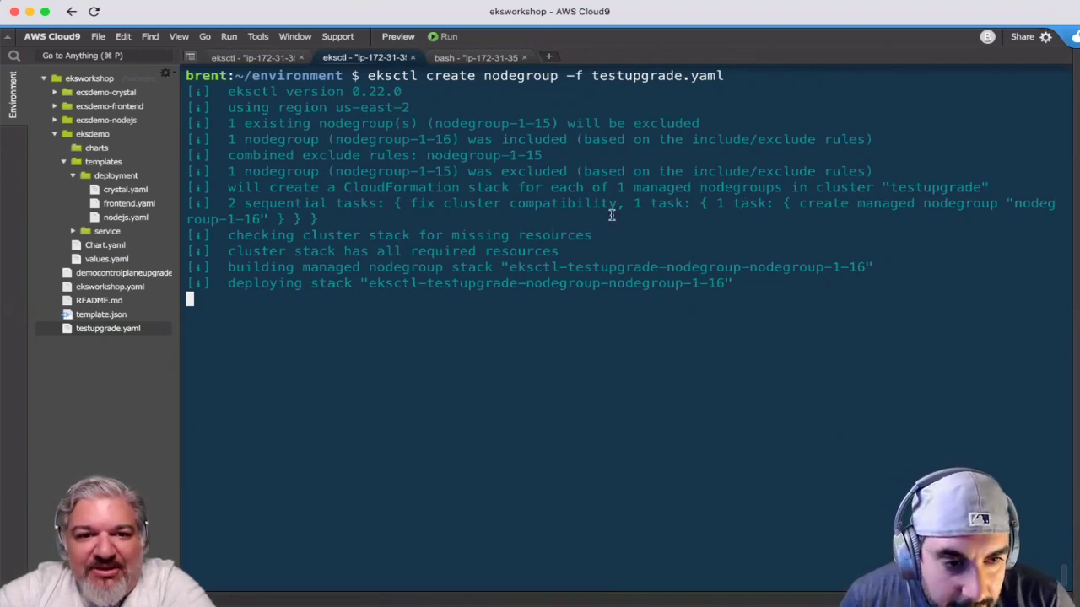
# Examine the eksctl output's sequential tasks and the managed node group name they cover.
pyautogui.tripleClick(531, 207)
pyautogui.click(722, 207)
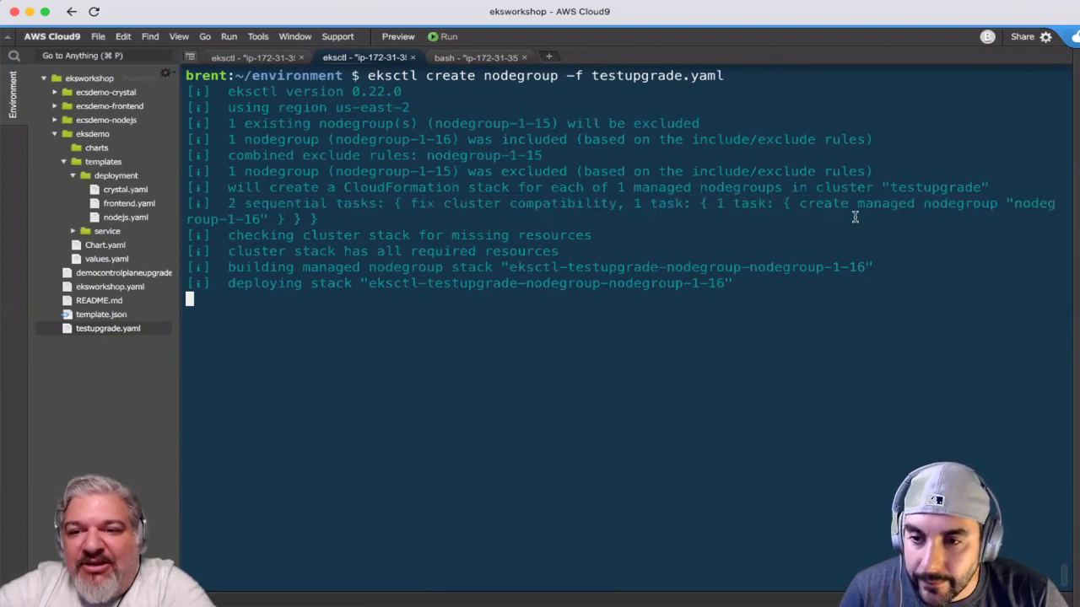
pyautogui.doubleClick(233, 219)
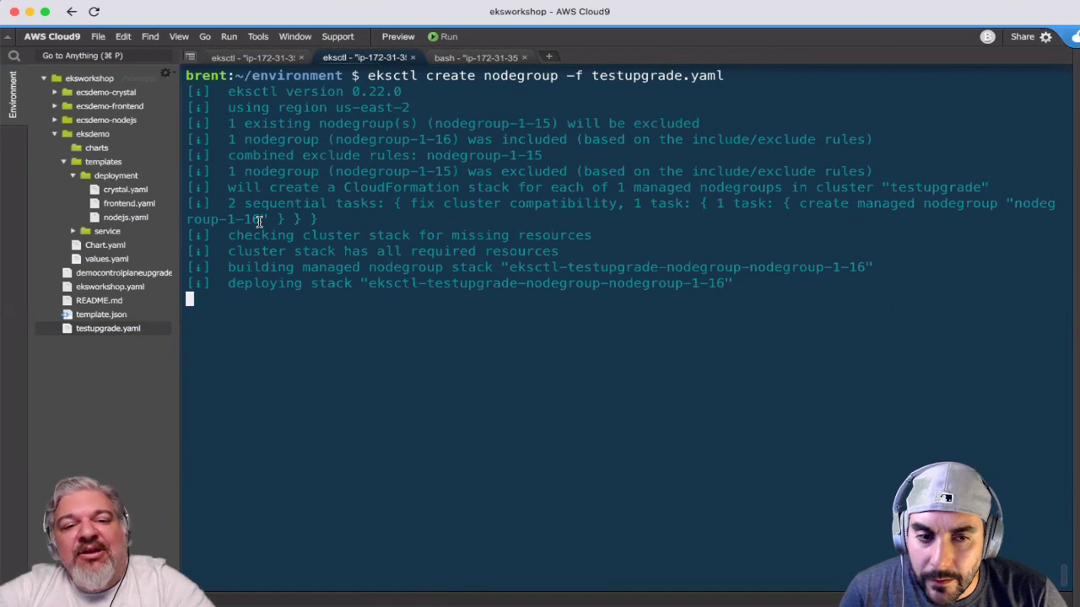
pyautogui.click(357, 310)
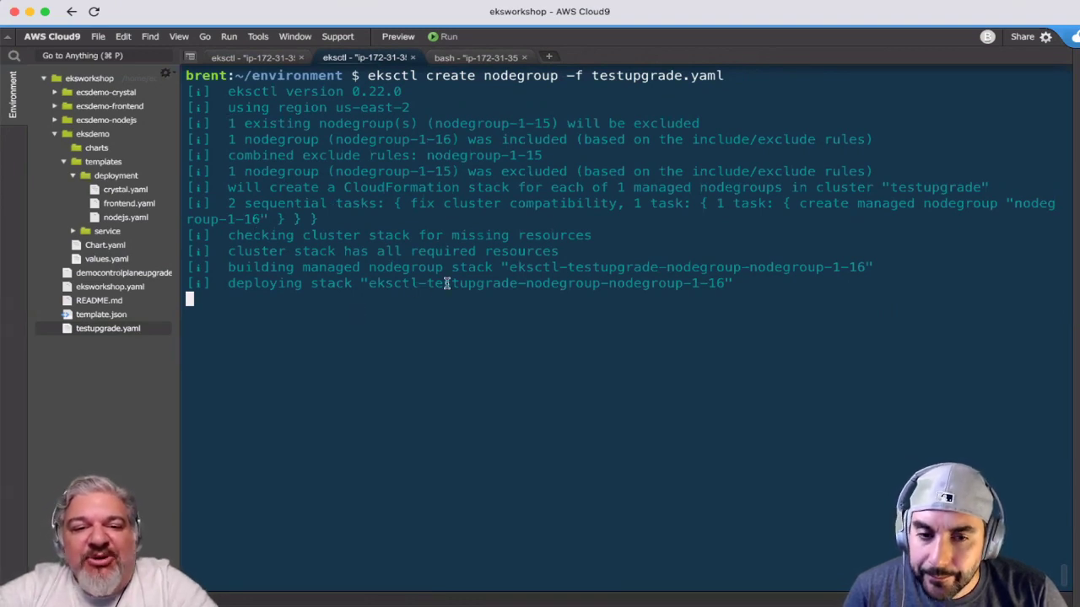
# Switch to Chrome, refresh the CloudFormation stacks list, and open the newly created testupgrade node group stack.
pyautogui.press('super+Tab')
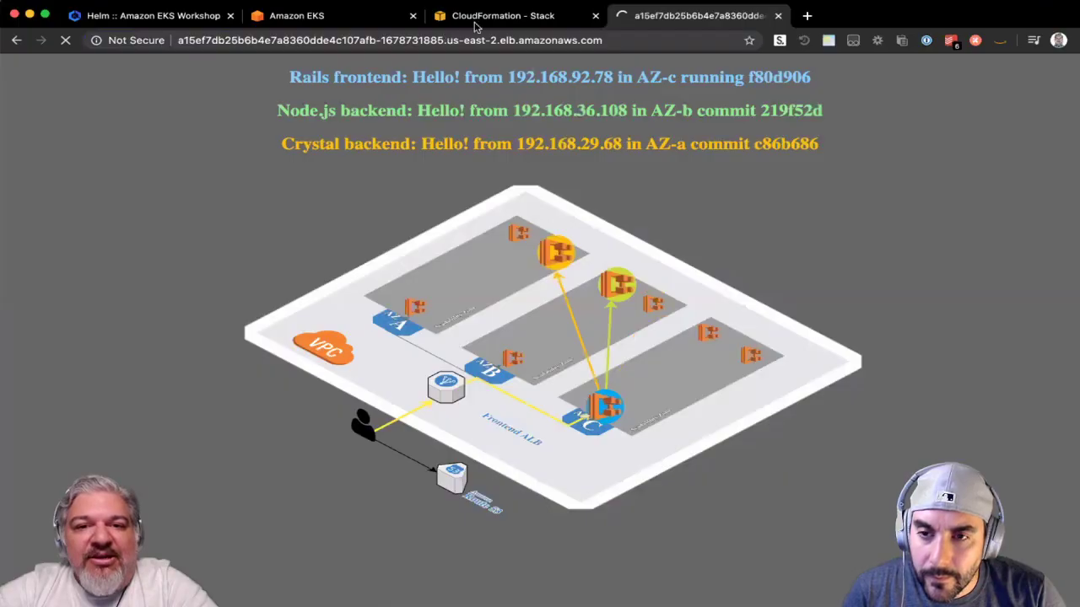
pyautogui.click(498, 16)
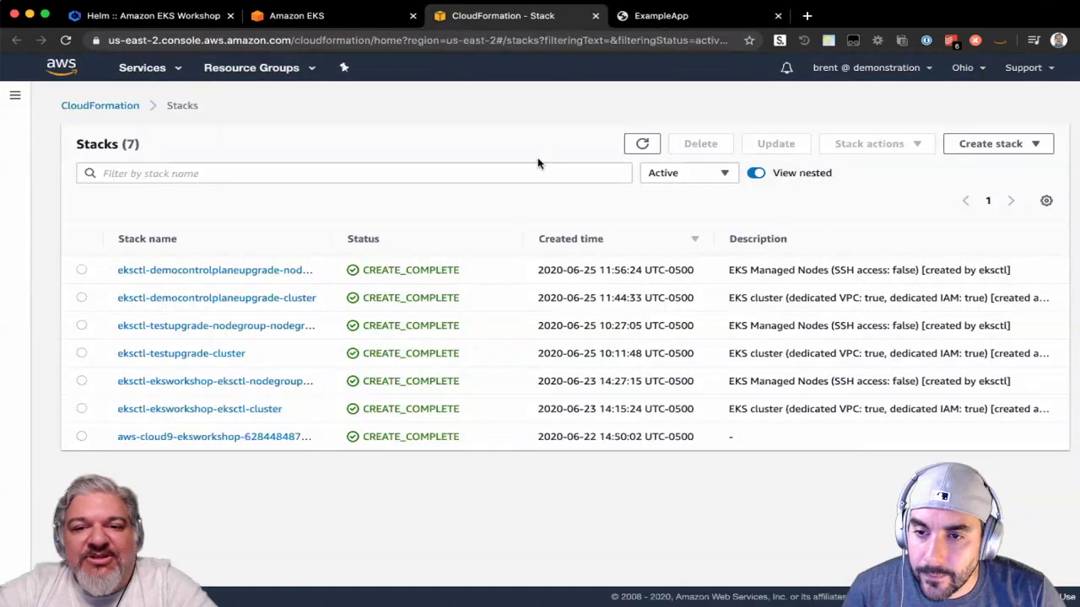
pyautogui.click(641, 148)
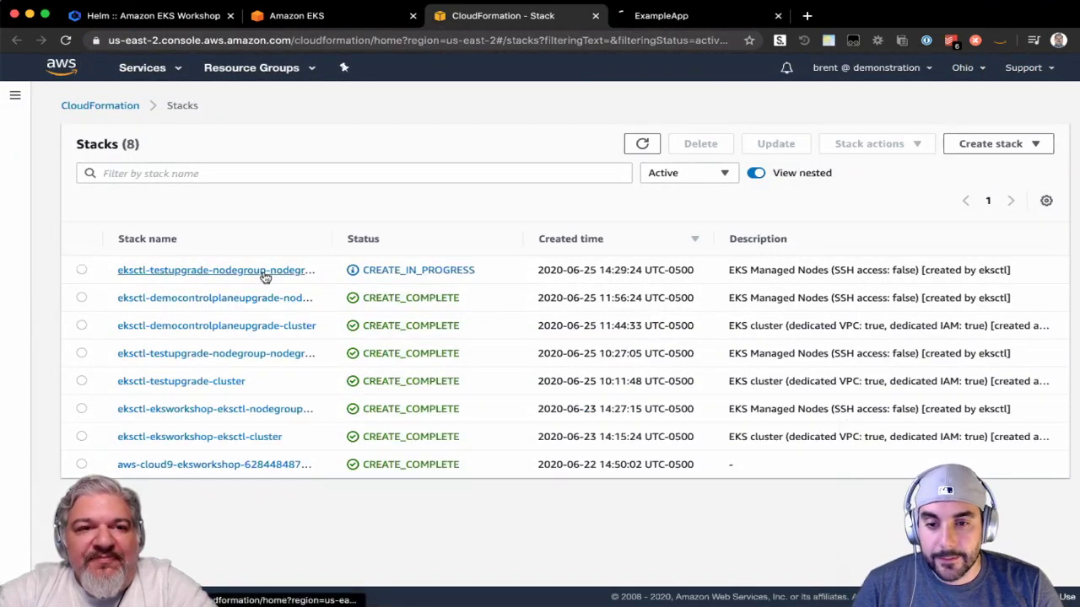
pyautogui.click(81, 270)
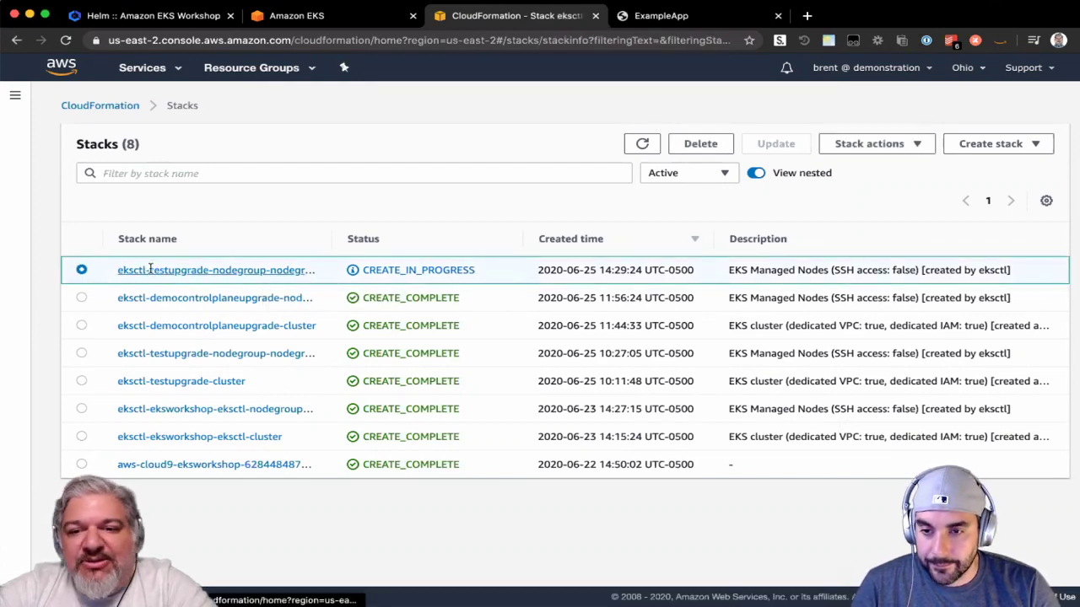
pyautogui.click(149, 270)
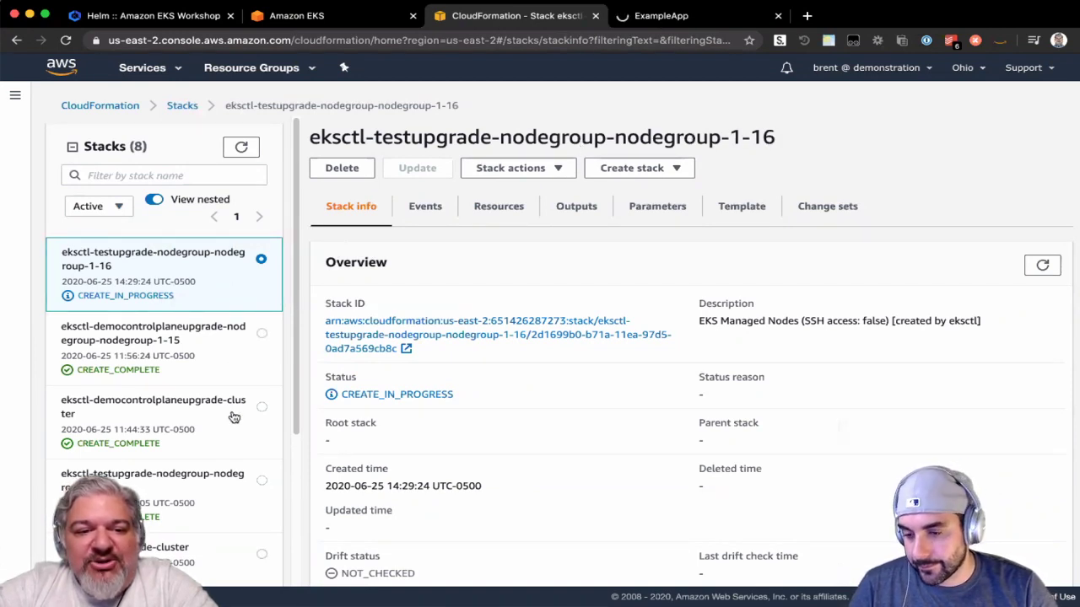
# View testupgrade's nodegroup-1-15 stack for comparison, return to its nodegroup-1-16 stack, and refresh the stacks list.
pyautogui.click(253, 484)
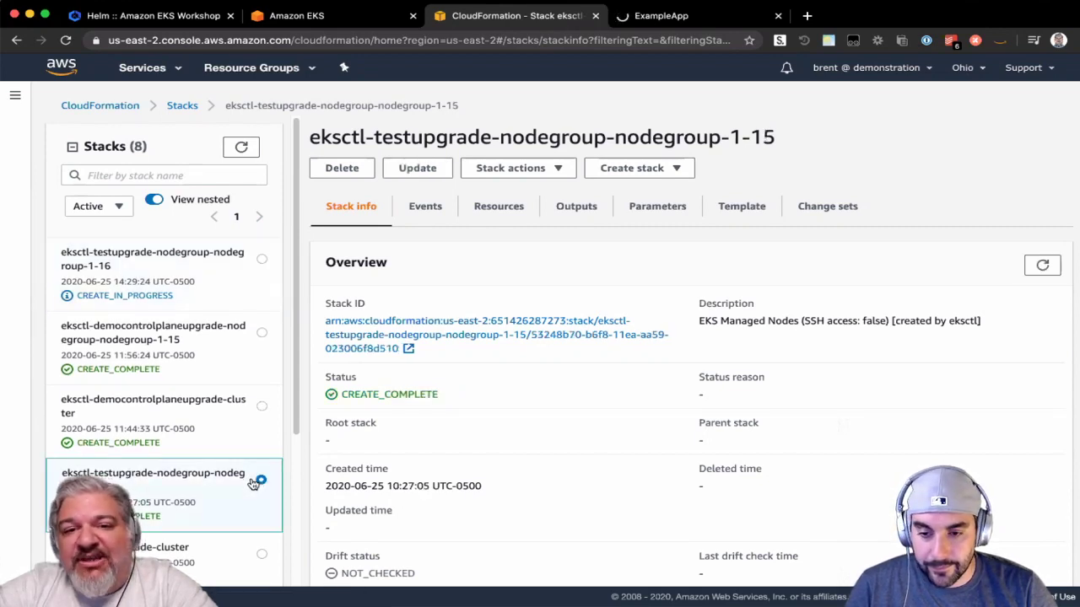
pyautogui.click(259, 269)
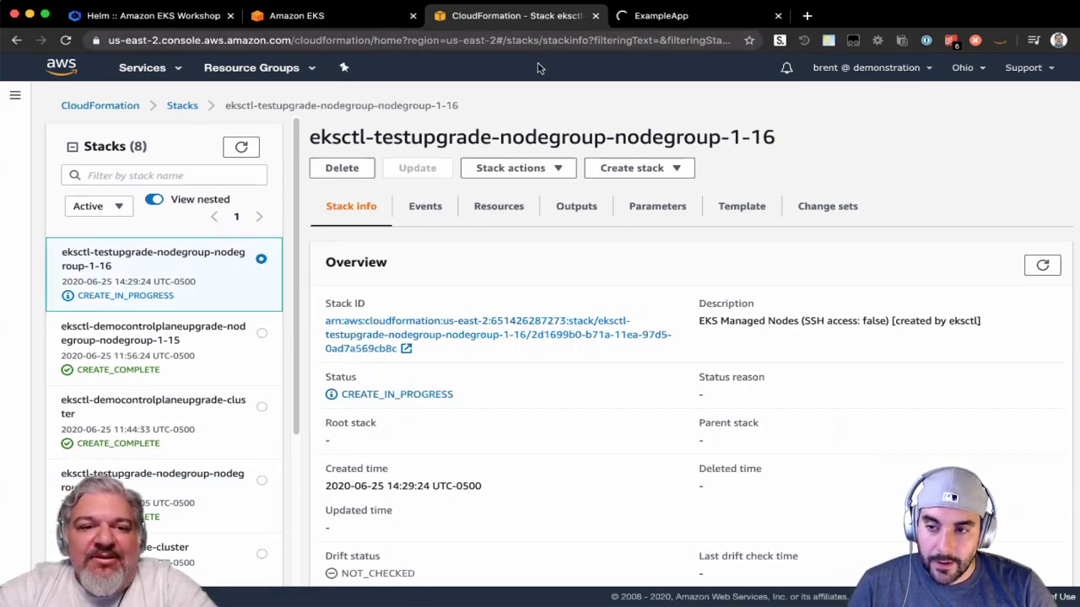
pyautogui.click(242, 147)
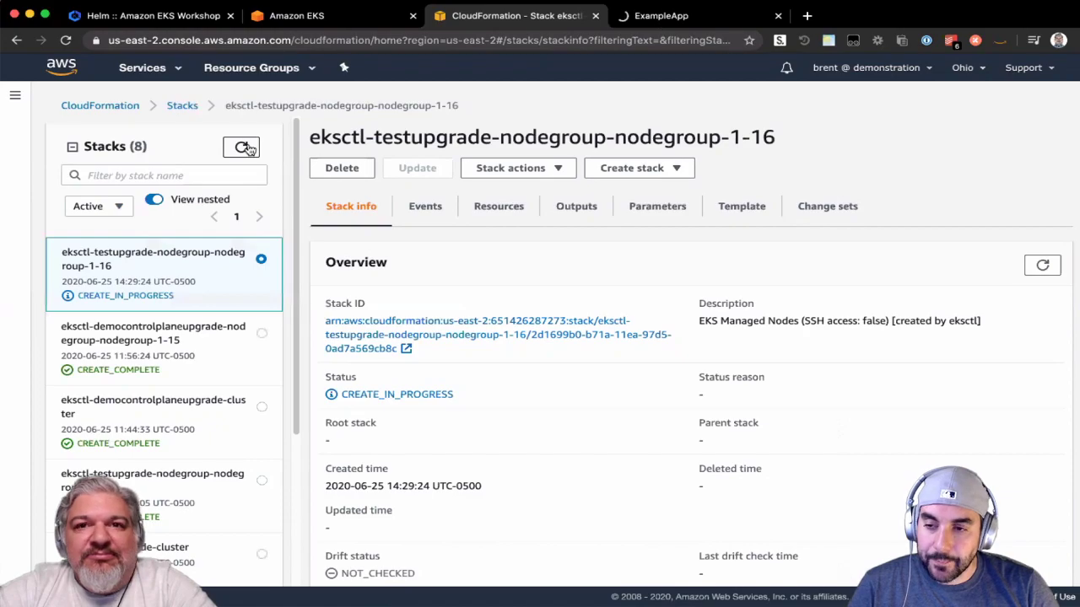
# Check the node group deployment in the Cloud9 terminal, and switch back to Chrome to view the ExampleApp page.
pyautogui.press('super+Tab')
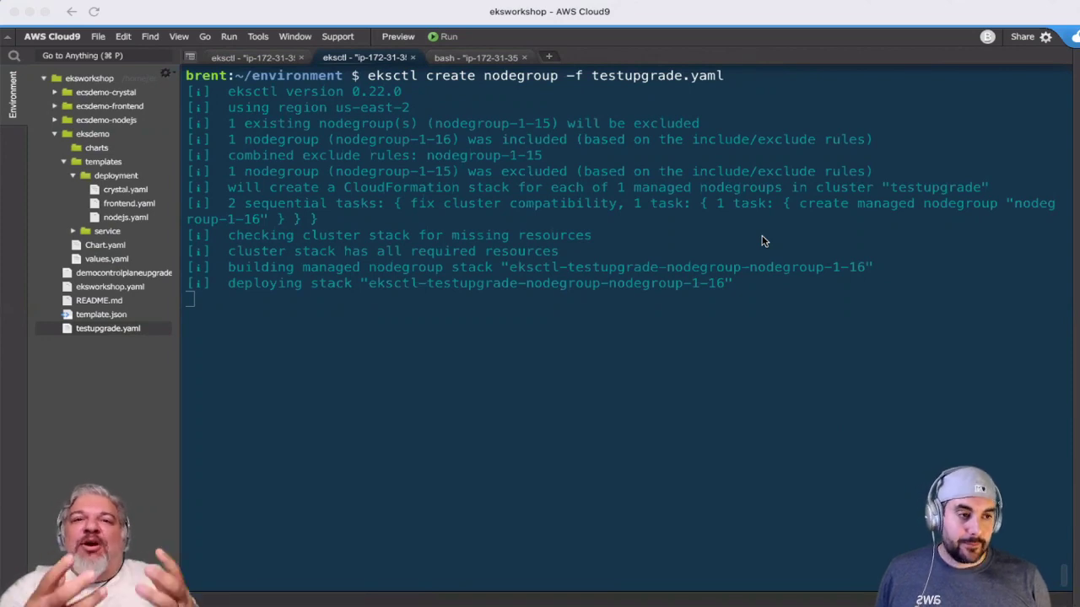
pyautogui.press('super+Tab')
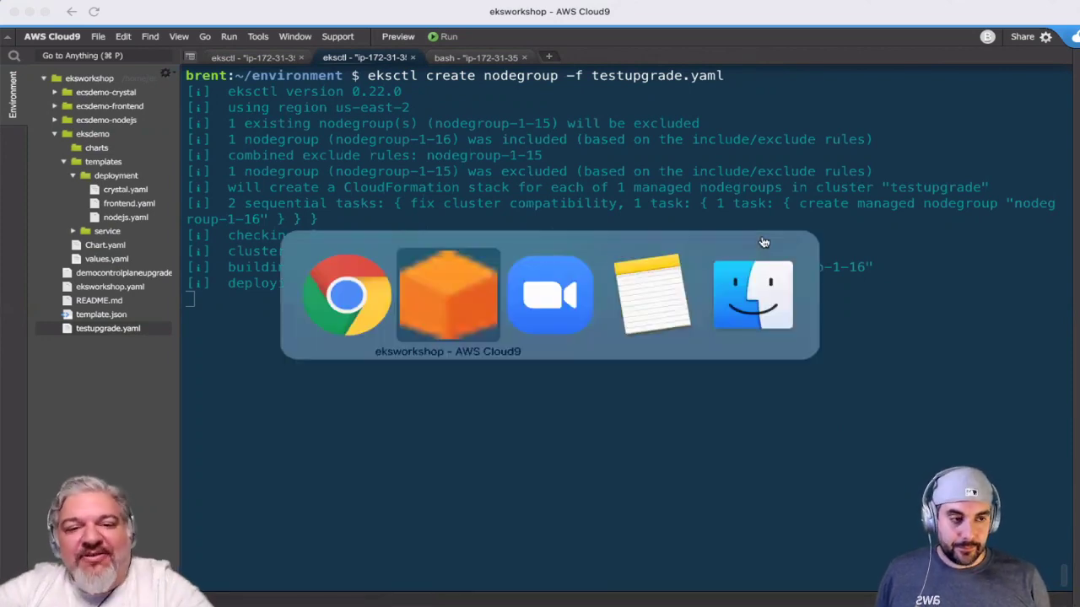
pyautogui.press('super+shift+Tab')
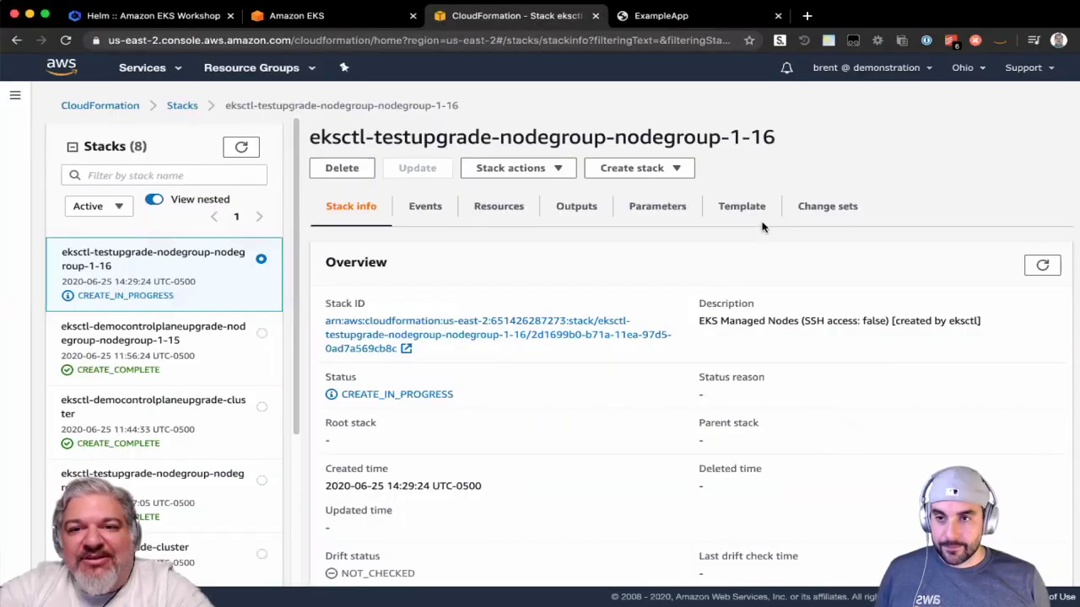
pyautogui.click(702, 16)
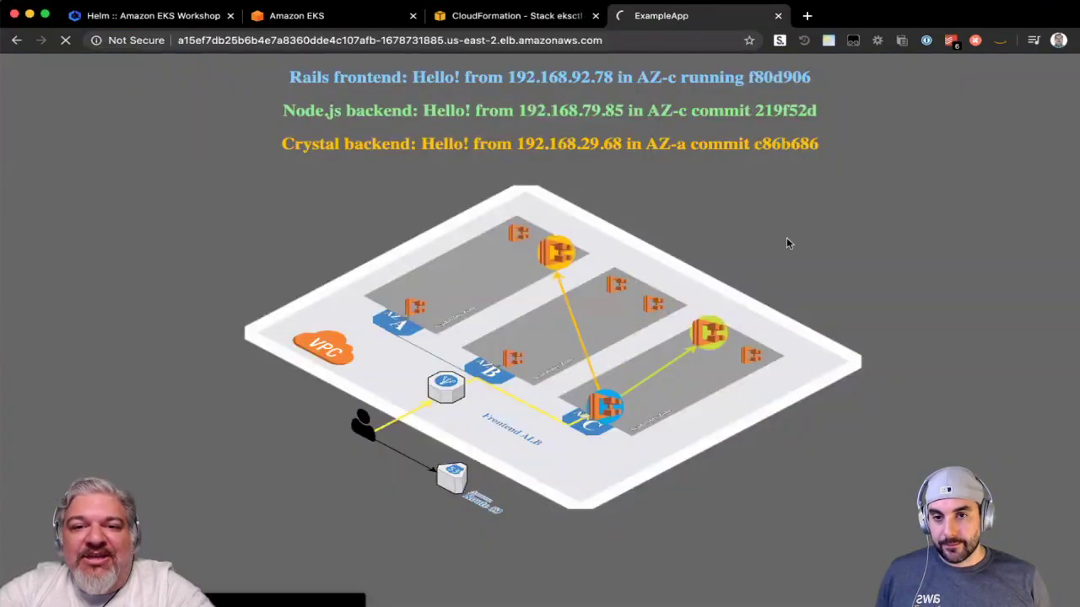